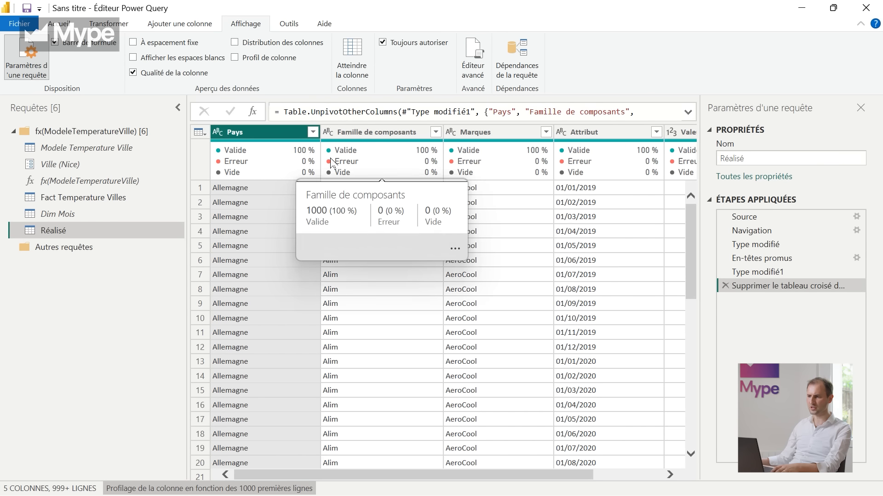
Step: Examine the column quality figures for the columns of the Réalisé query
mouse_move(265, 172)
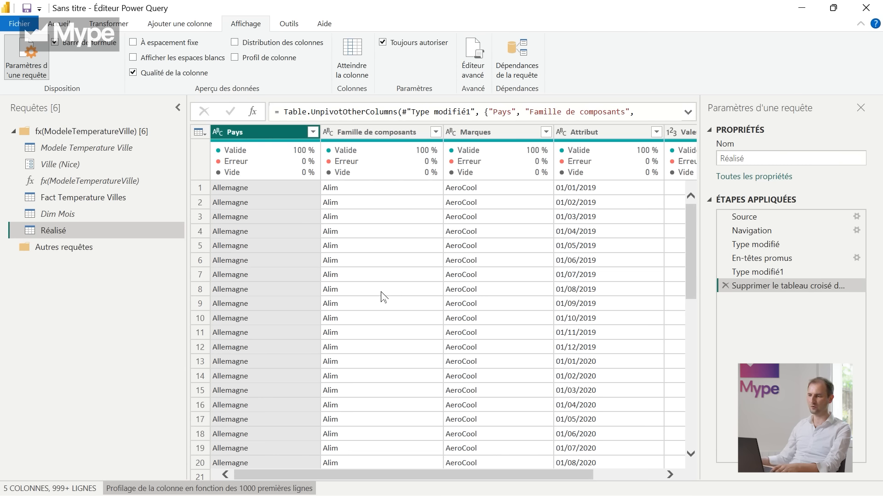
left_click(147, 73)
left_click(147, 74)
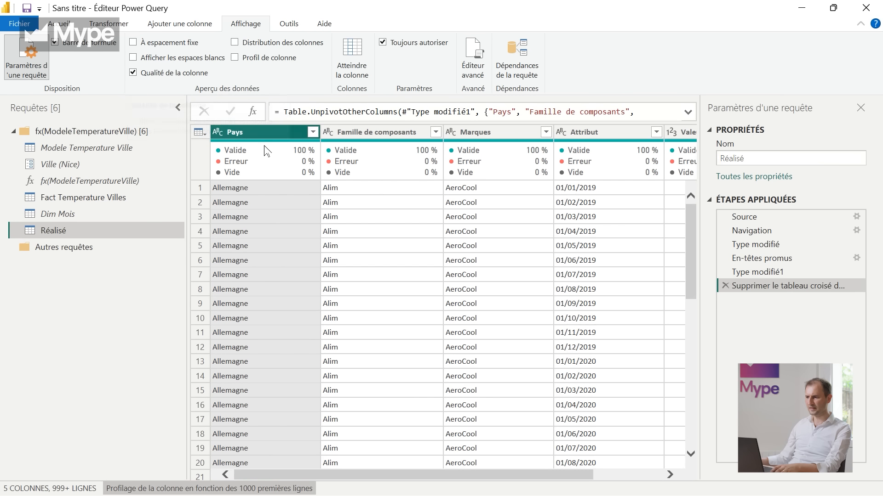
mouse_move(255, 149)
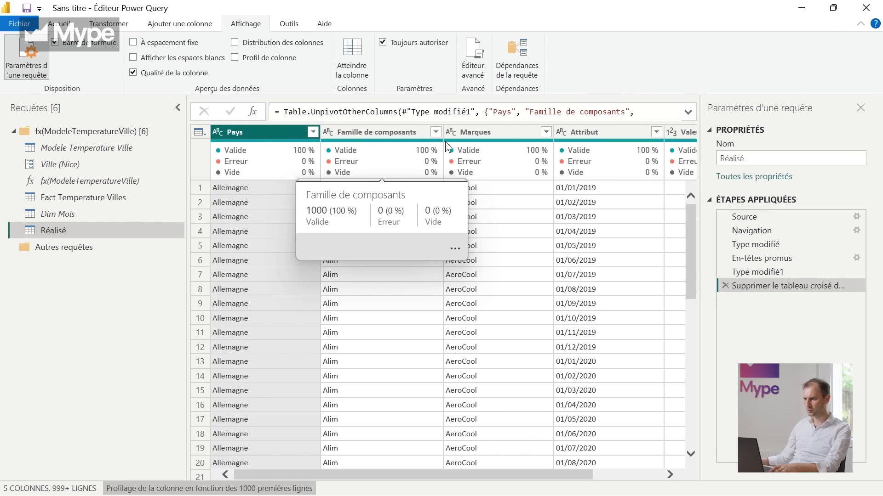
scroll(399, 476, "right", 3)
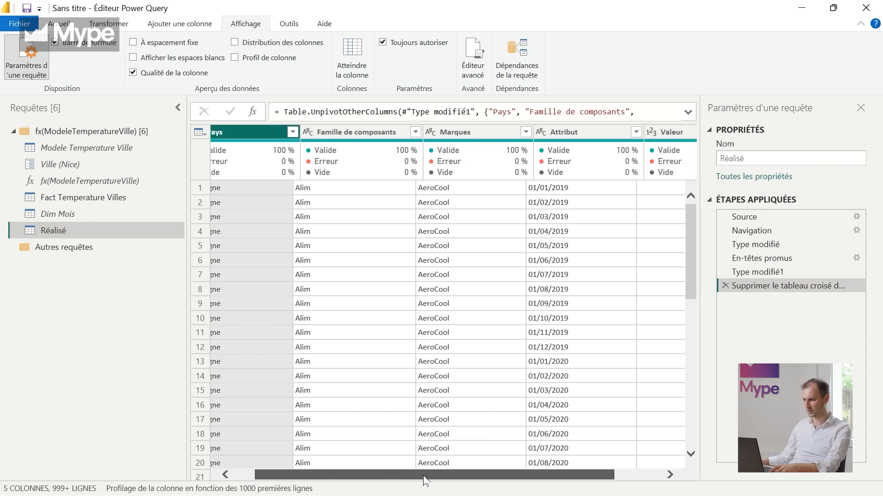
scroll(406, 481, "left", 3)
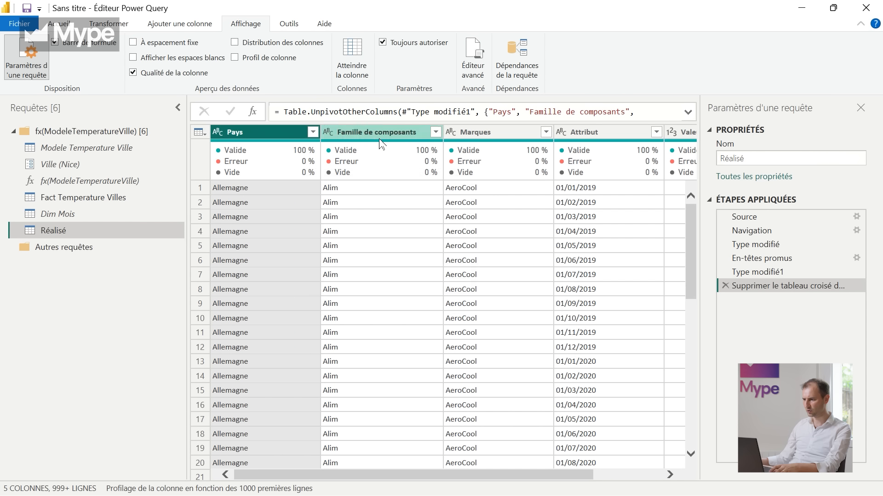
mouse_move(350, 150)
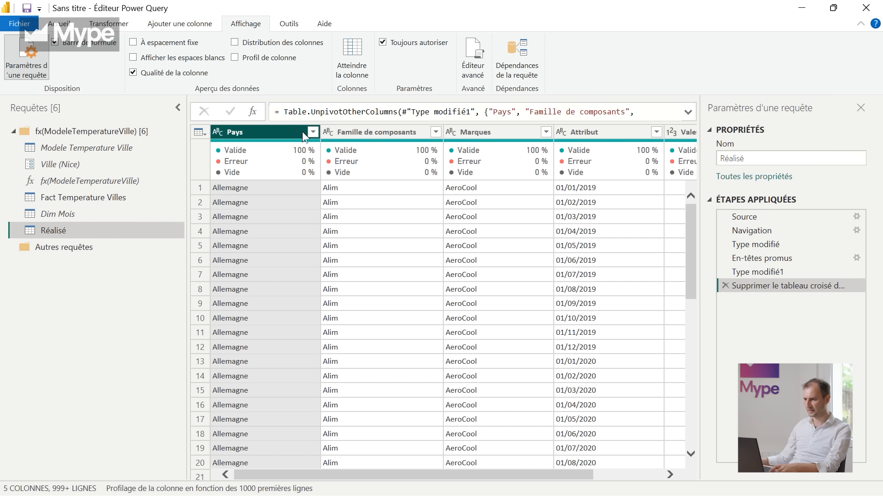
Step: Try the Date type on the Pays column and remove the added type-change step
left_click(217, 134)
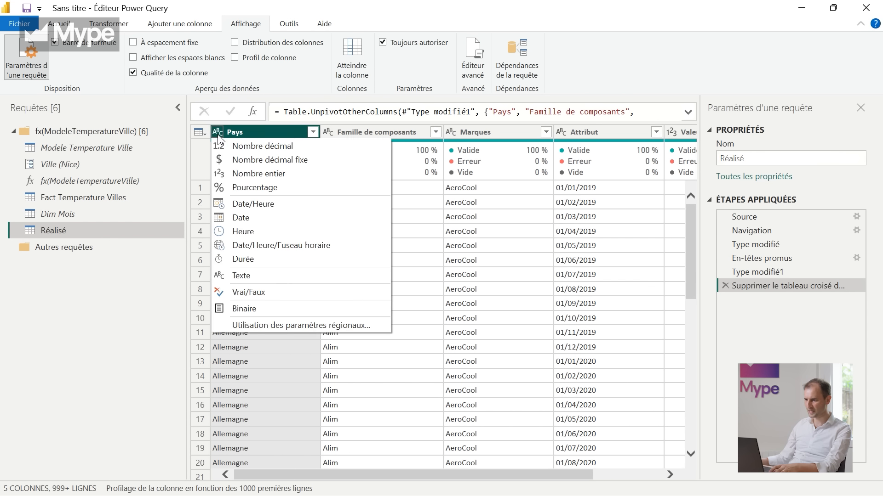
left_click(249, 217)
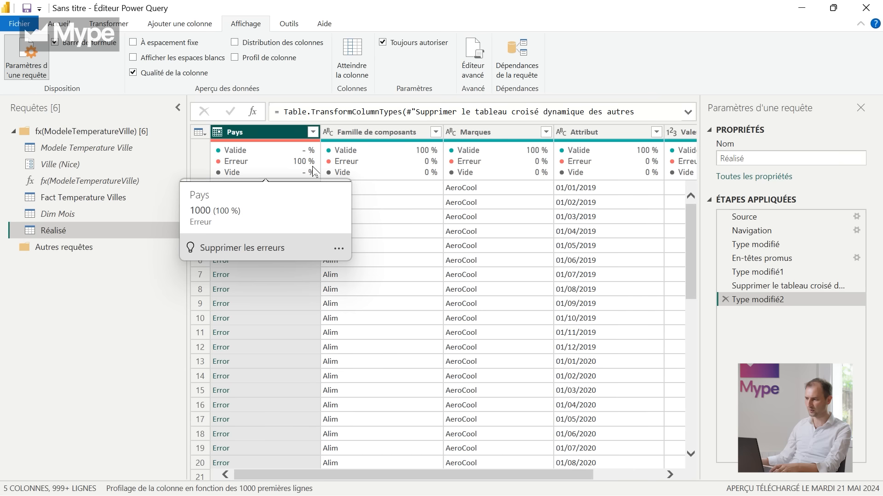
left_click(724, 300)
Step: Hide the column quality preview and display the column distribution to review the distinct and unique values
left_click(146, 76)
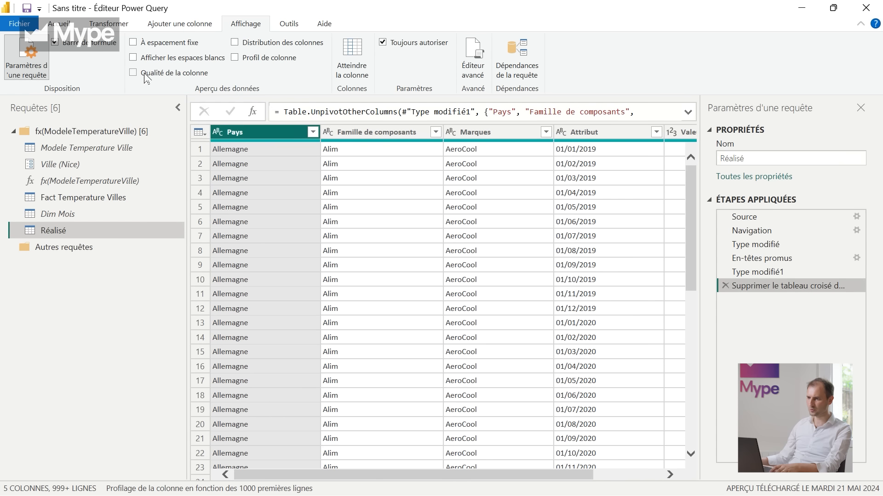
left_click(257, 44)
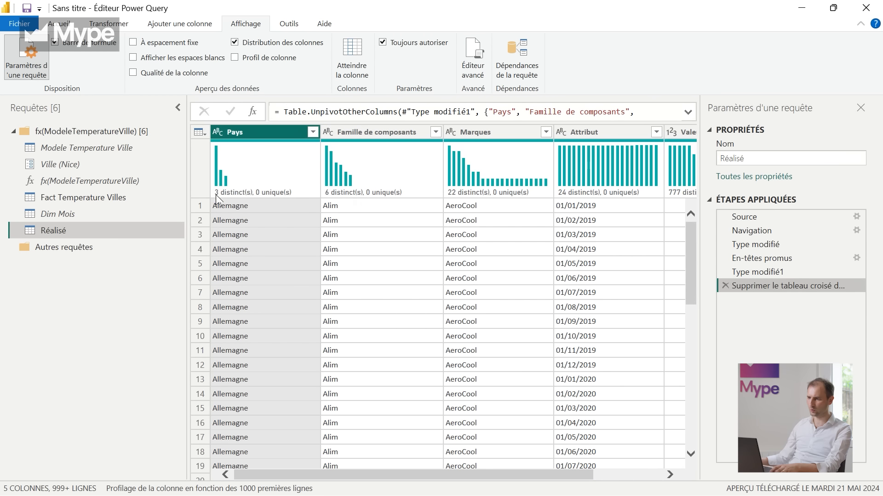
mouse_move(216, 193)
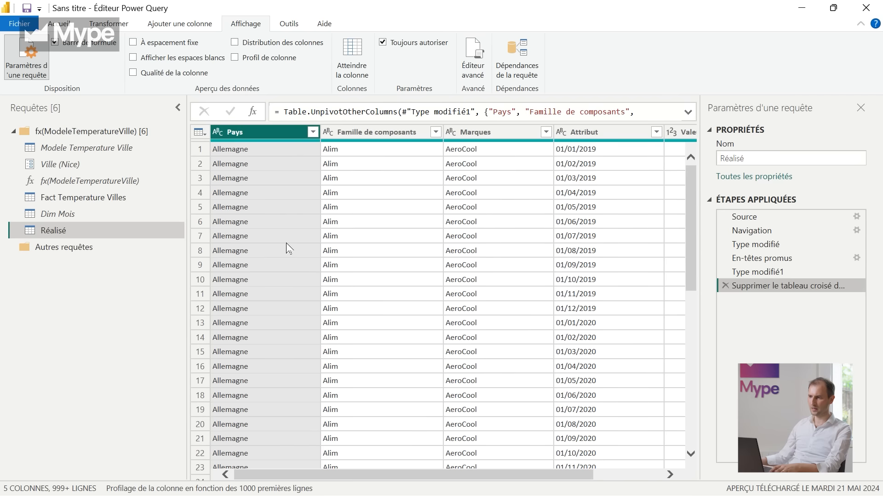
Step: Display the column profile, inspect it for Famille de composants, Marques and Attribut, and hide it again
left_click(251, 59)
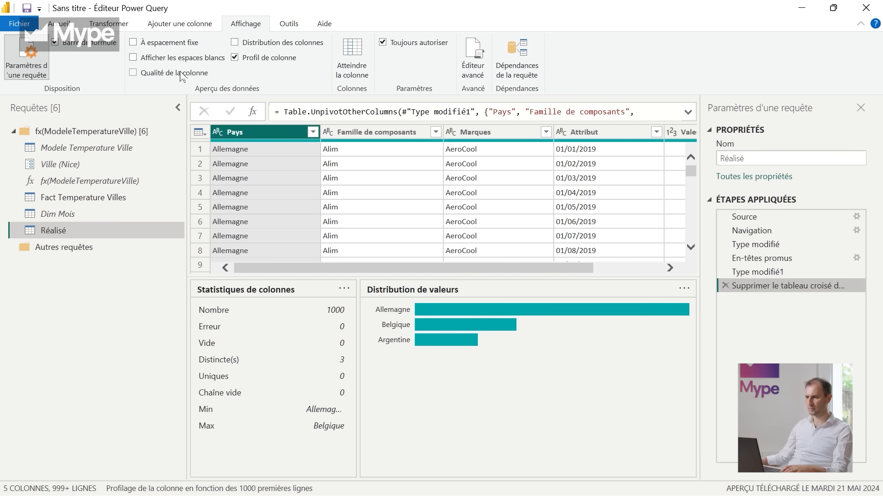
left_click(382, 131)
left_click(462, 131)
left_click(573, 134)
left_click(505, 130)
left_click(368, 133)
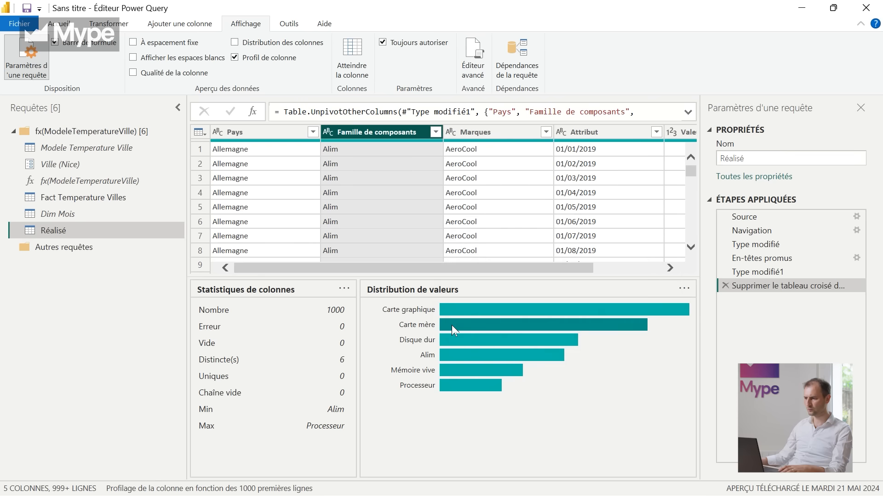
mouse_move(451, 355)
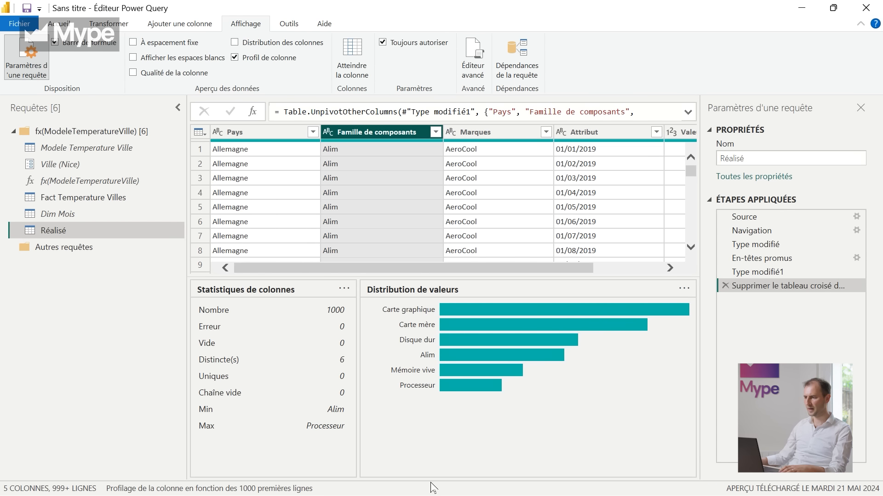
mouse_move(462, 387)
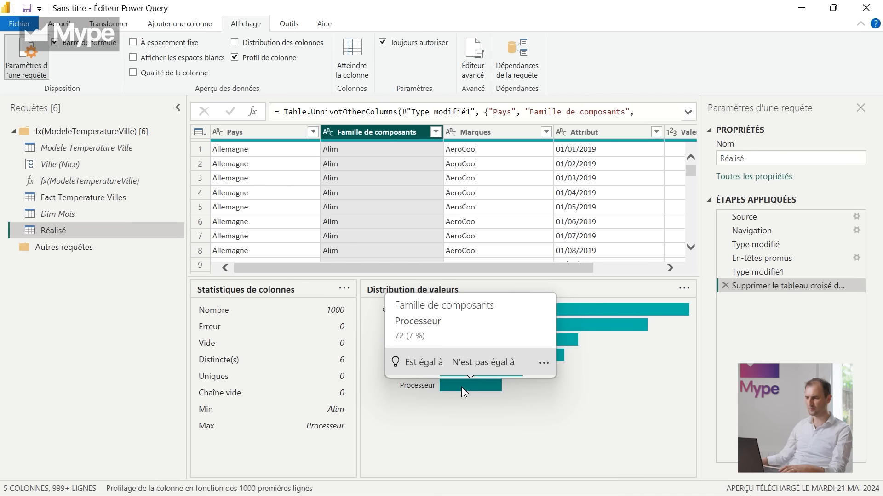
left_click(235, 57)
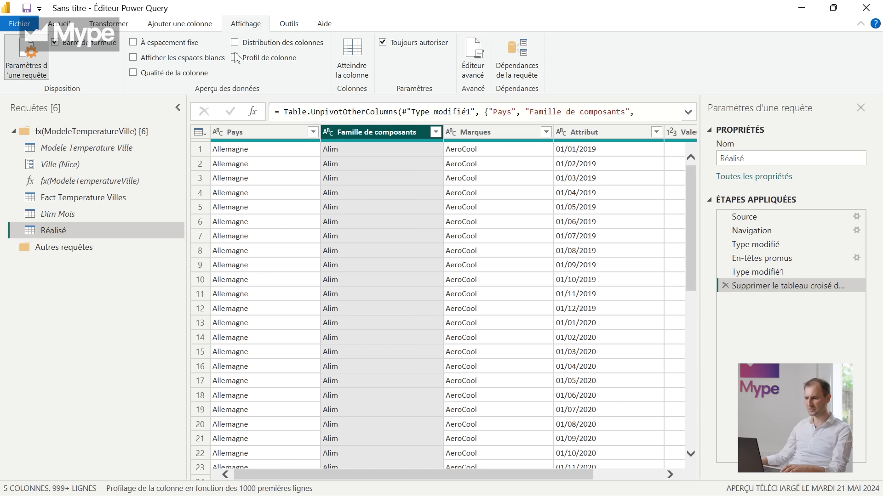
Step: Base the column profiling on the entire dataset instead of the first 1000 rows
left_click(145, 489)
left_click(145, 489)
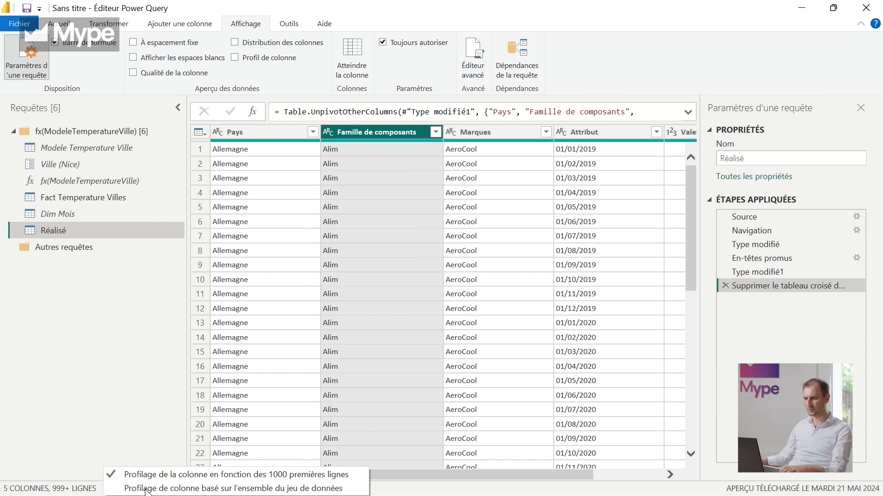
left_click(206, 489)
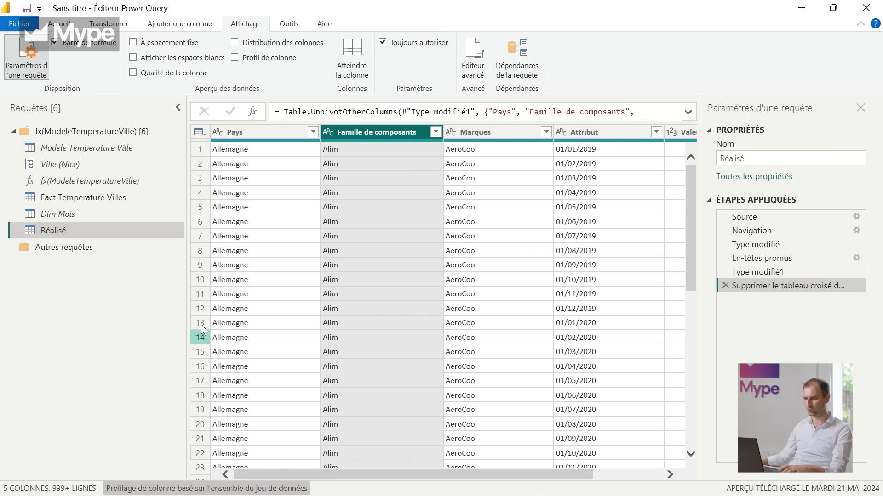
Step: Turn on column quality, column distribution and column profile, and view the profiles of Marques and Famille de composants
left_click(134, 73)
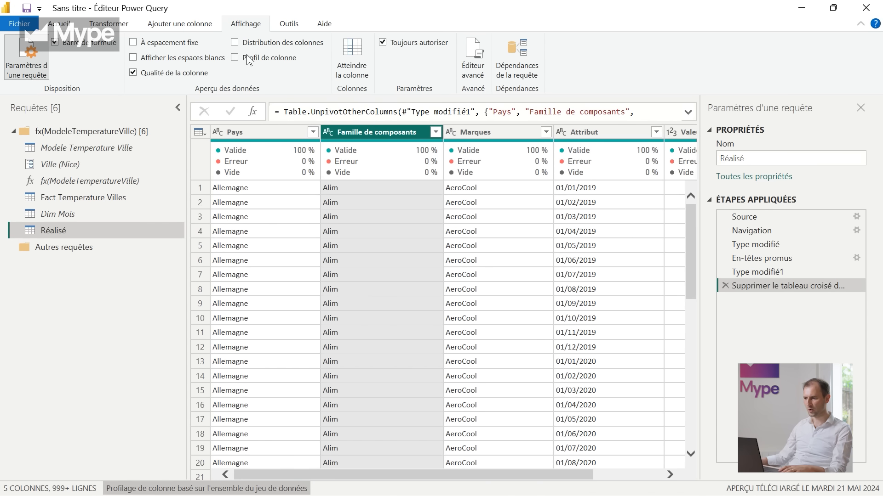
left_click(247, 44)
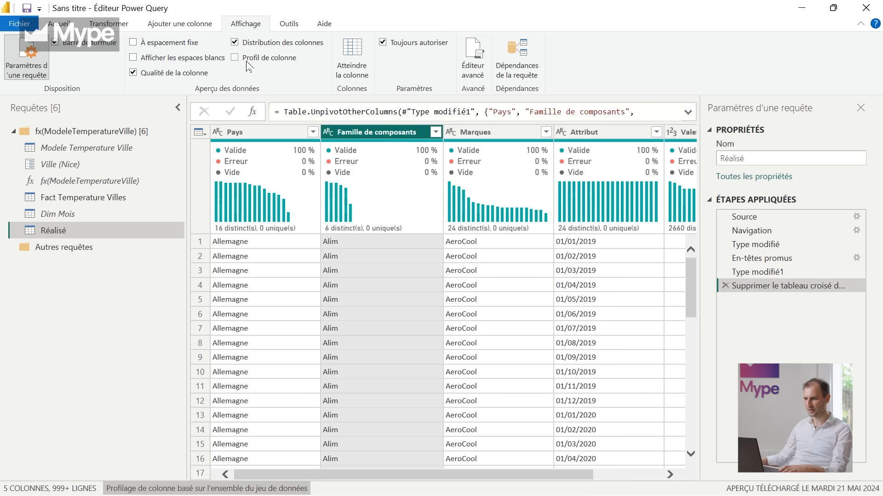
left_click(247, 60)
left_click(246, 61)
left_click(246, 46)
left_click(245, 45)
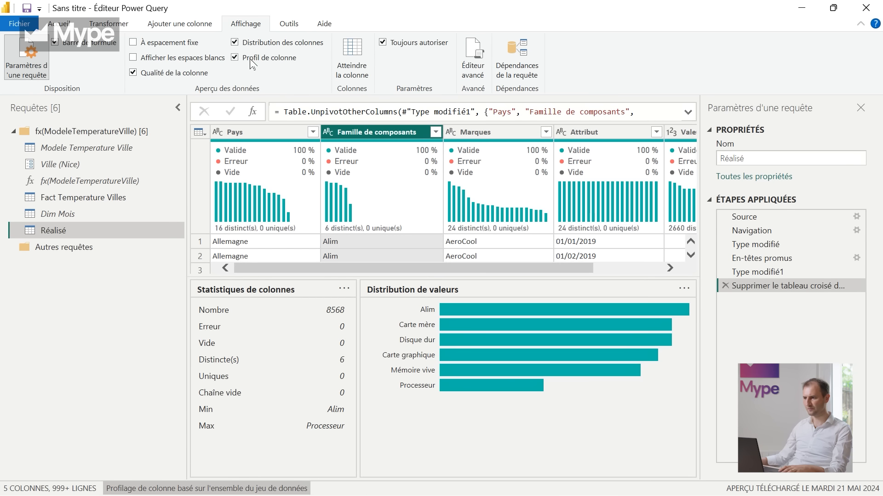
left_click(470, 131)
left_click(383, 132)
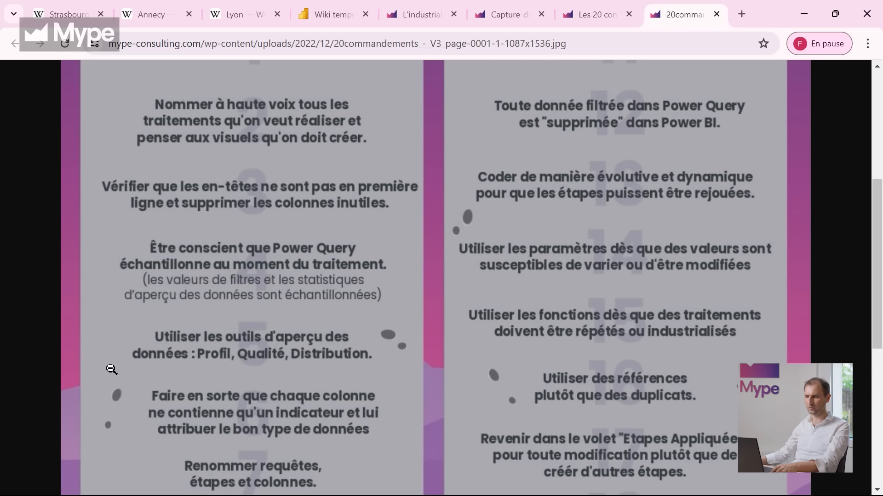
Step: Switch to the Power Query Editor window with Fact Temperature Villes (2) and look through its Ville, Attribut and Valeur columns
key("alt+Tab")
scroll(271, 349, "down", 2)
scroll(271, 349, "up", 2)
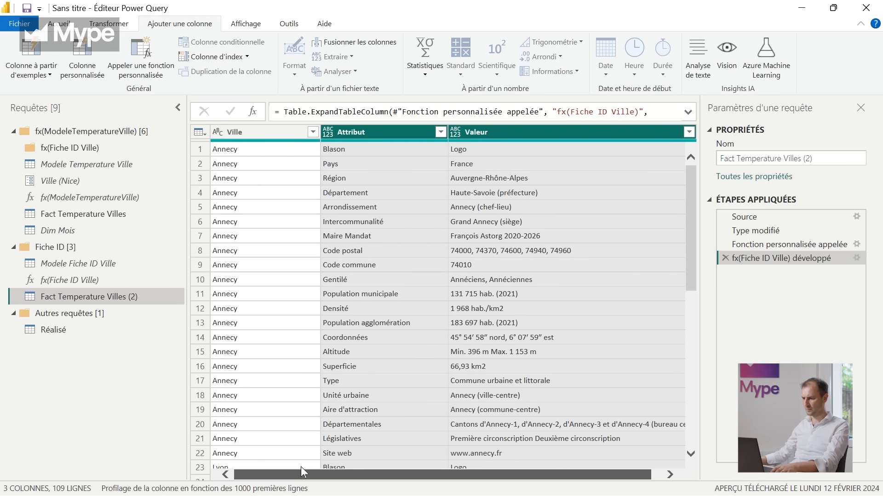
left_click(268, 134)
scroll(249, 225, "down", 3)
scroll(299, 148, "up", 3)
scroll(297, 208, "down", 8)
scroll(296, 209, "down", 17)
scroll(278, 237, "down", 4)
scroll(302, 242, "up", 20)
left_click(375, 132)
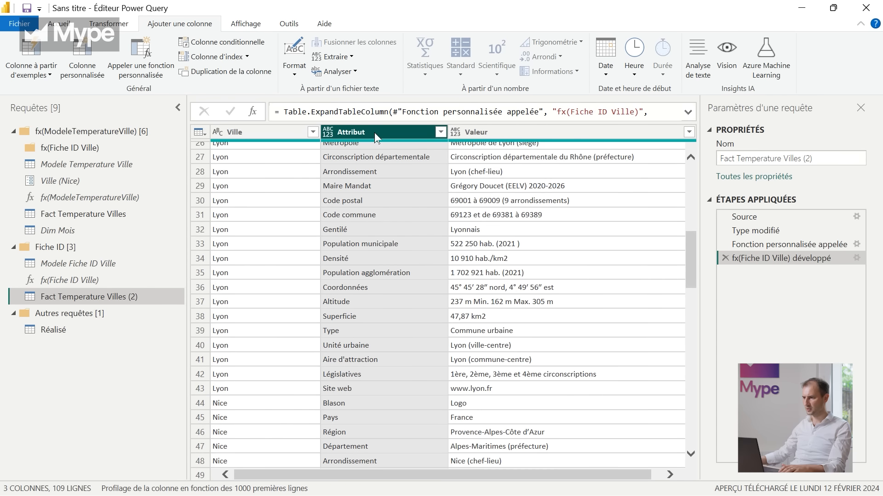
scroll(368, 181, "up", 6)
left_click(506, 132)
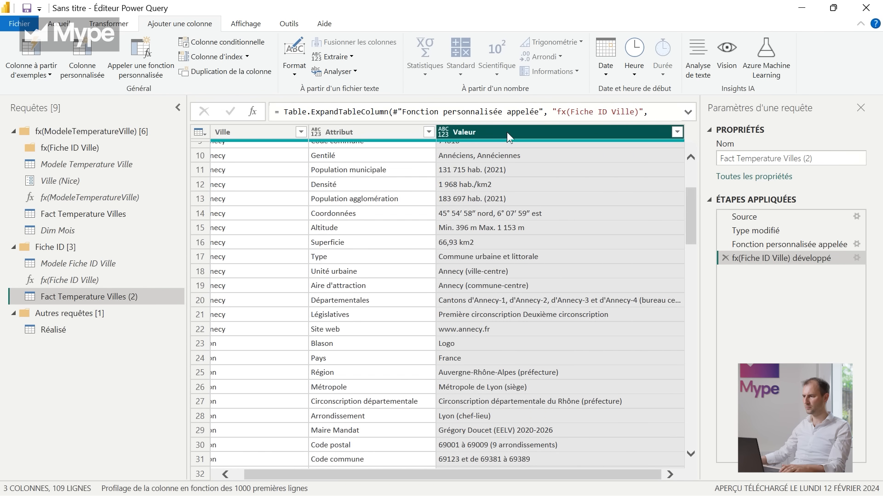
scroll(344, 188, "up", 3)
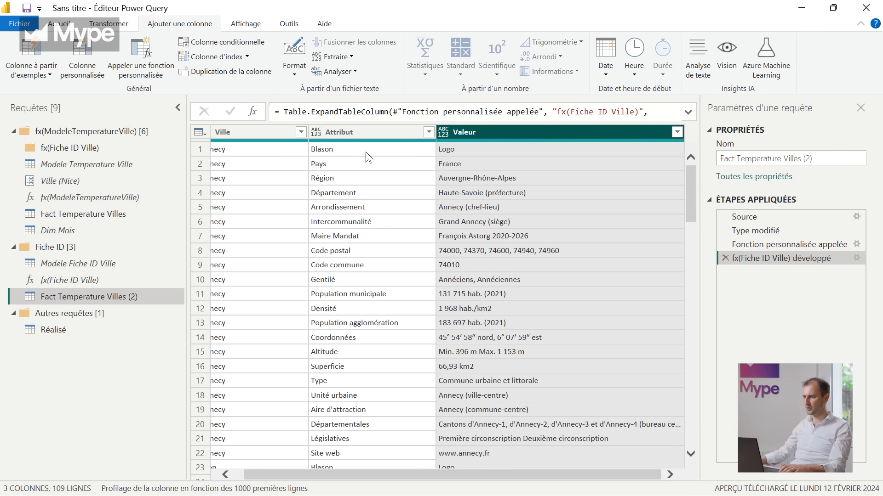
Step: Examine the entries of the Attribut column, including Pays, Population municipale, Coordonnées, Densité and Maire Mandat
left_click(365, 152)
key("Down")
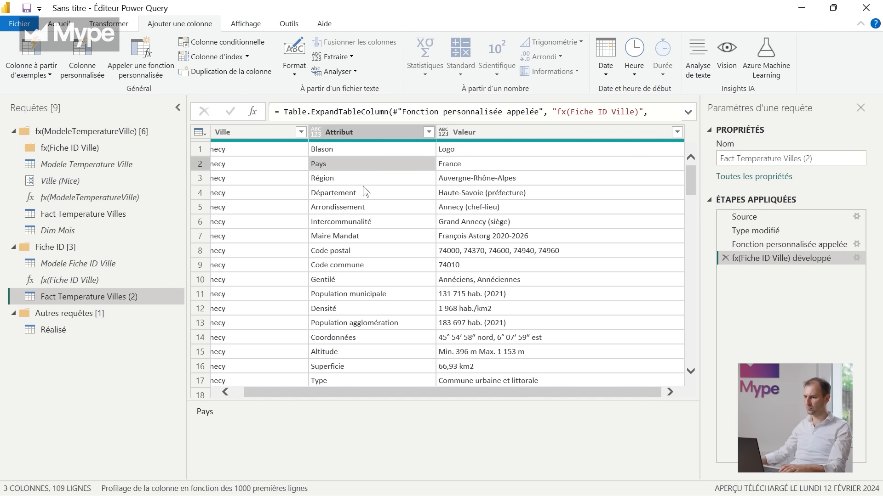
left_click(360, 294)
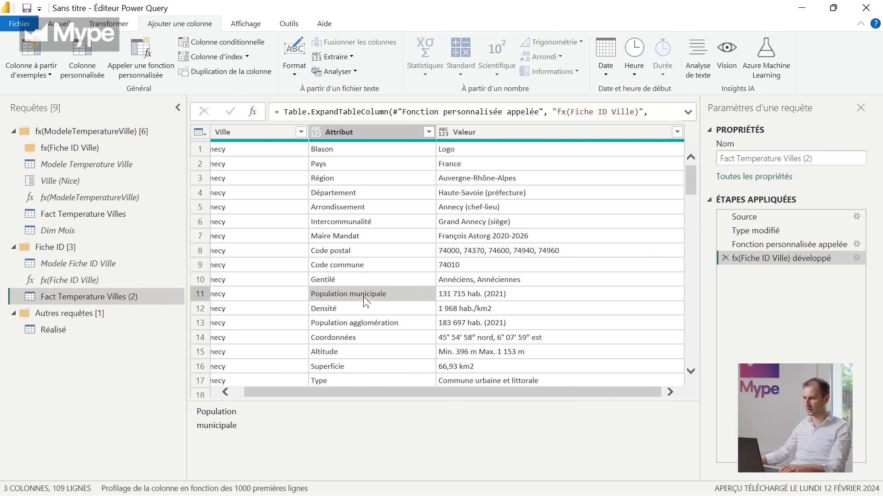
left_click(368, 370)
left_click(348, 343)
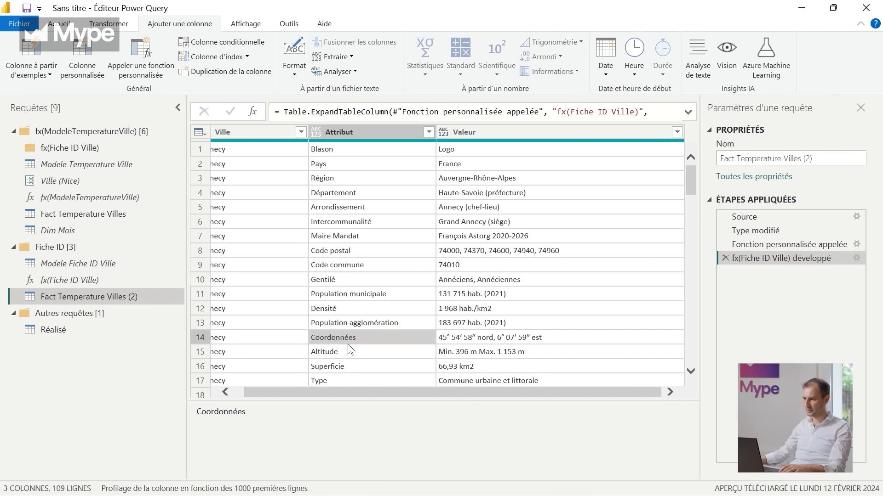
left_click(348, 310)
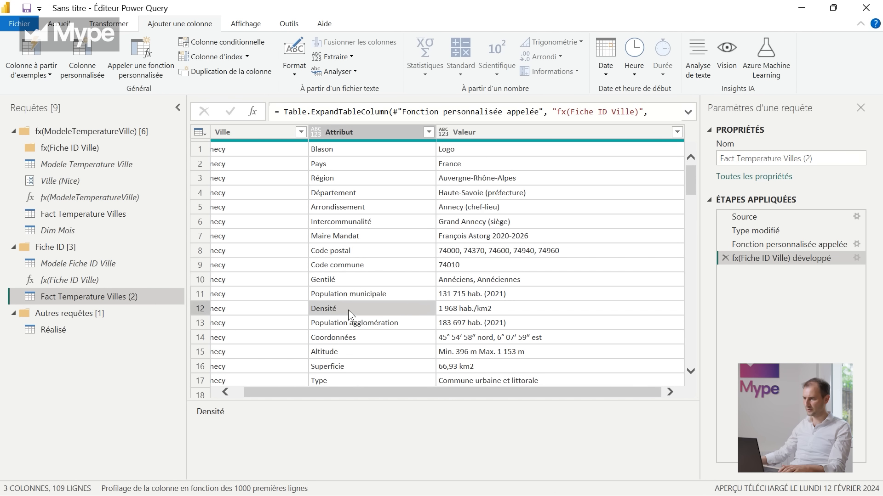
left_click(376, 234)
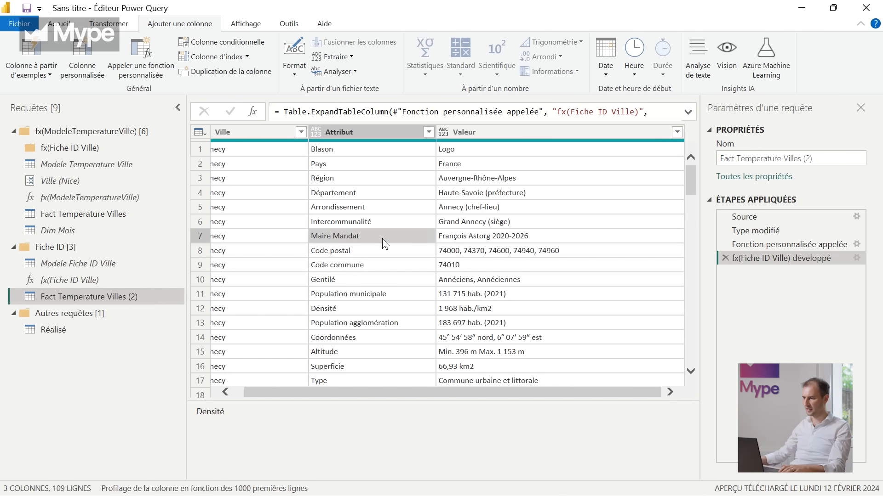
Step: Examine the Valeur entries for Département and Densité, and compare the Attribut and Valeur columns
left_click(476, 133)
left_click(494, 192)
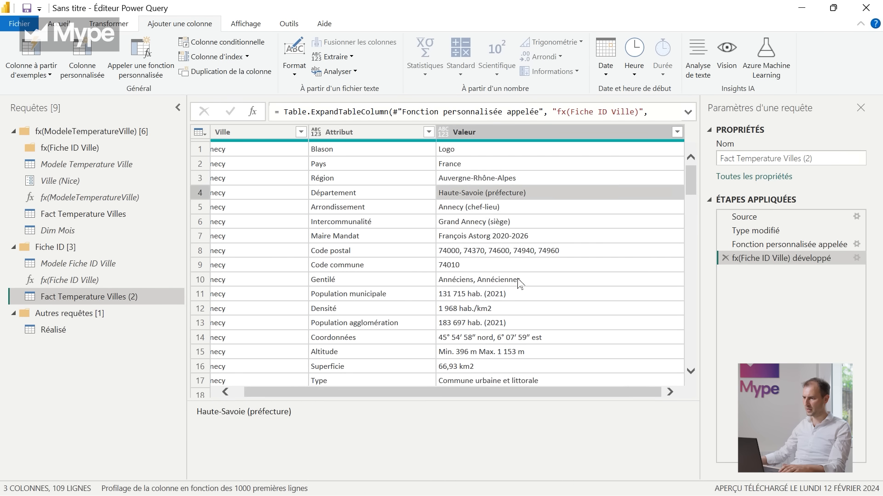
left_click(513, 311)
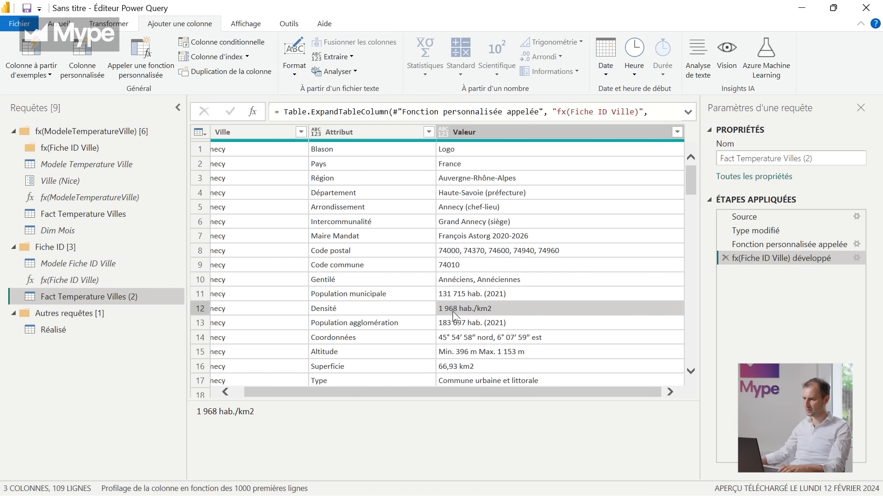
scroll(487, 316, "down", 5)
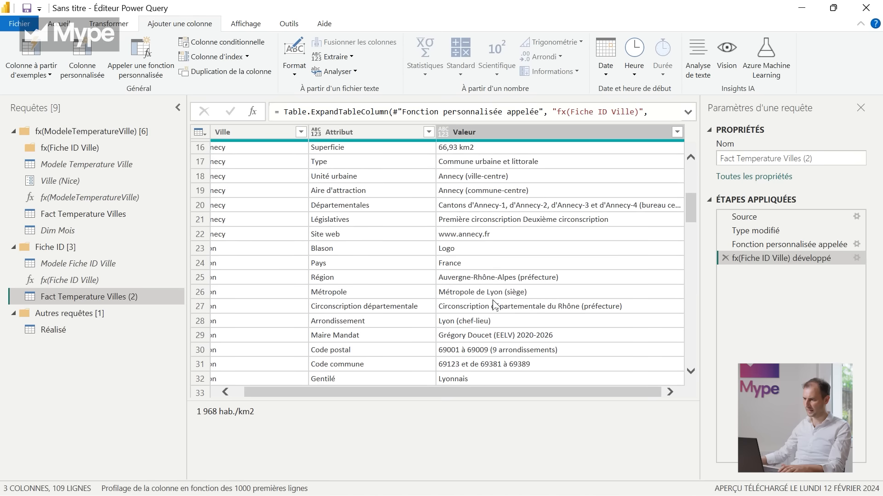
scroll(486, 315, "up", 5)
left_click(375, 131)
left_click(474, 133)
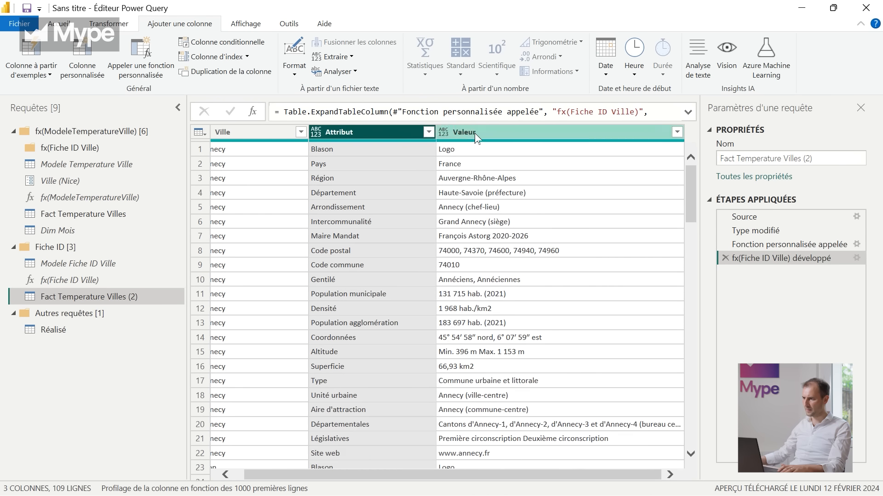
Step: Look through the rows of the Attribut and Valeur columns, comparing the entries of Annecy with those of the next city
left_click(370, 134)
scroll(360, 164, "down", 1)
scroll(365, 188, "up", 1)
left_click(496, 133)
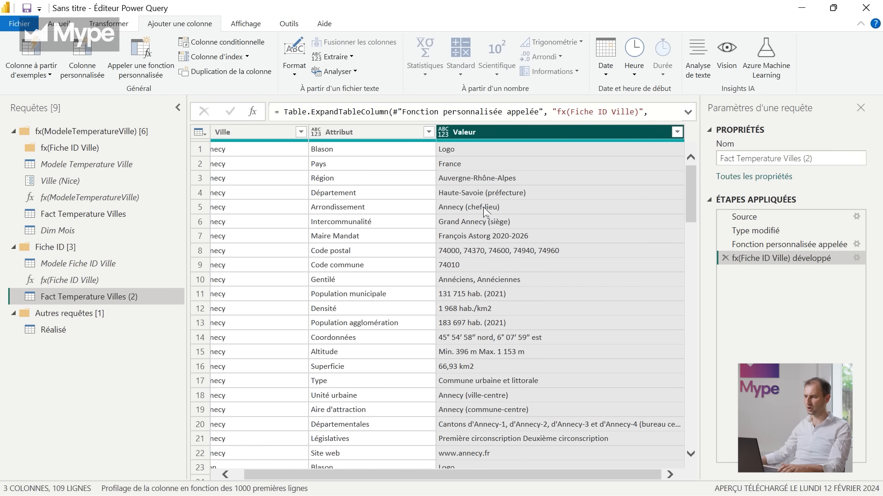
scroll(483, 207, "down", 8)
scroll(475, 267, "up", 5)
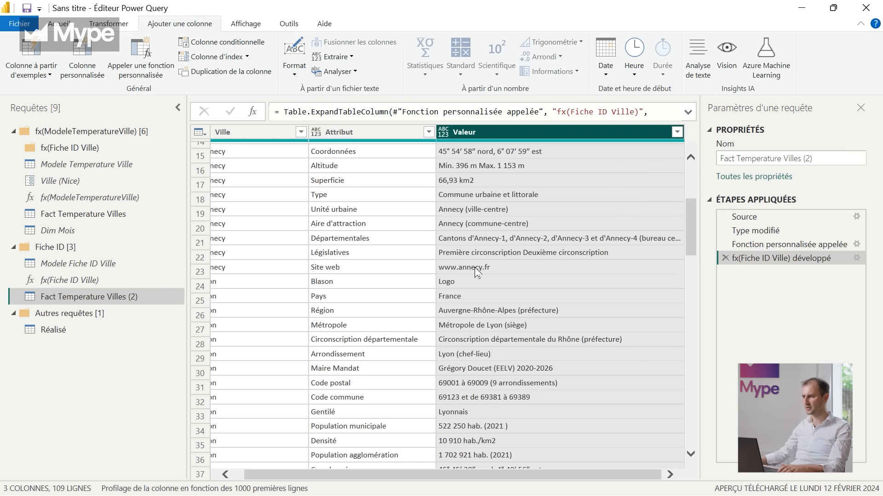
scroll(475, 267, "up", 3)
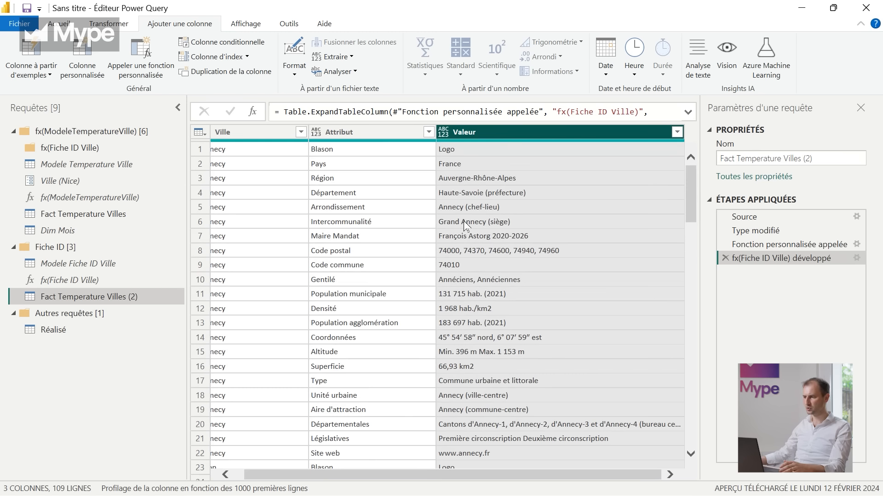
Step: Pivot the Attribut column with Valeur as the values column and the aggregate function Ne pas agréger
left_click(361, 136)
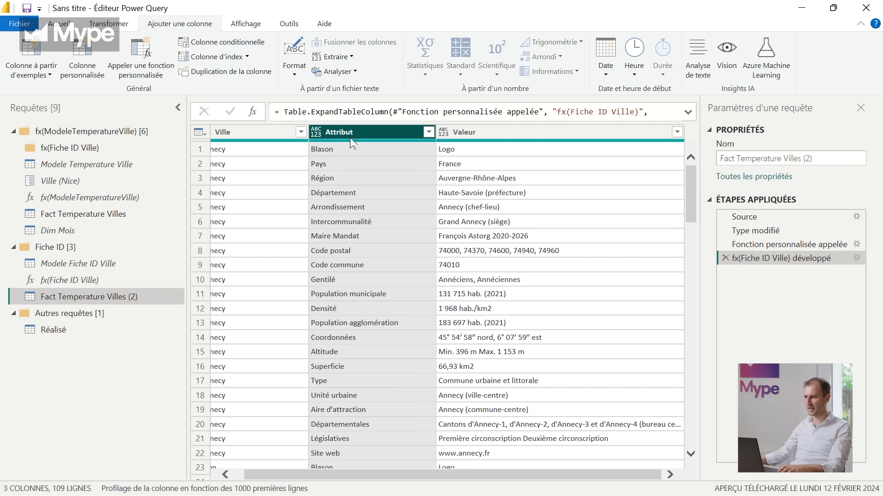
left_click(98, 20)
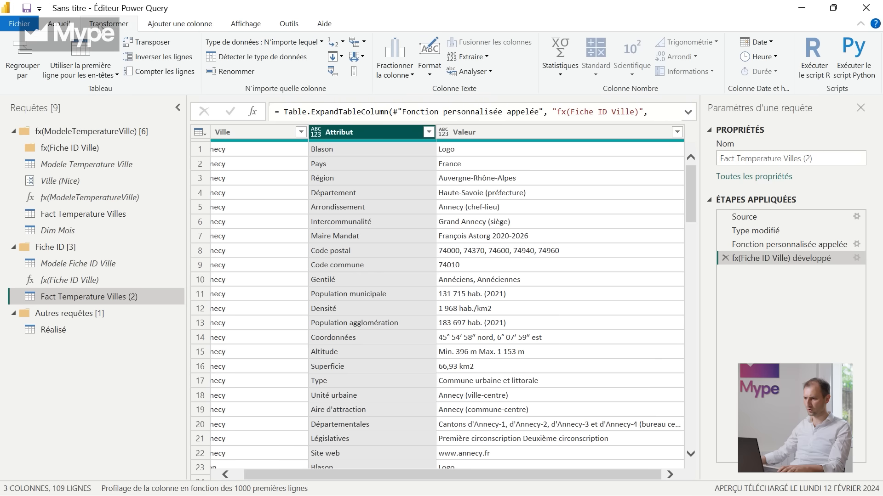
left_click(332, 71)
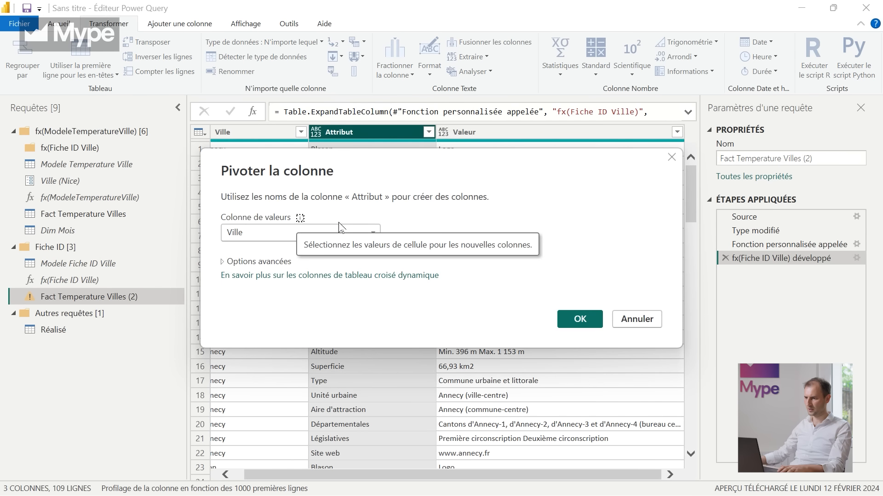
left_click_drag(454, 177, 471, 224)
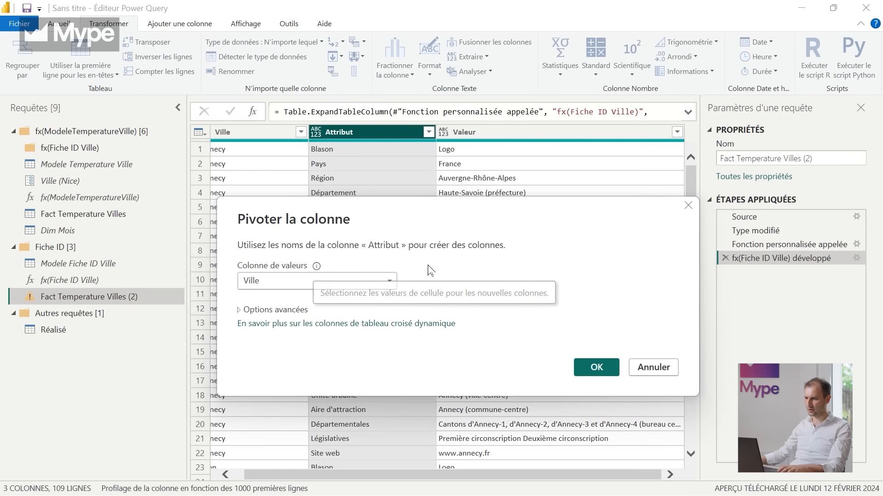
left_click(392, 280)
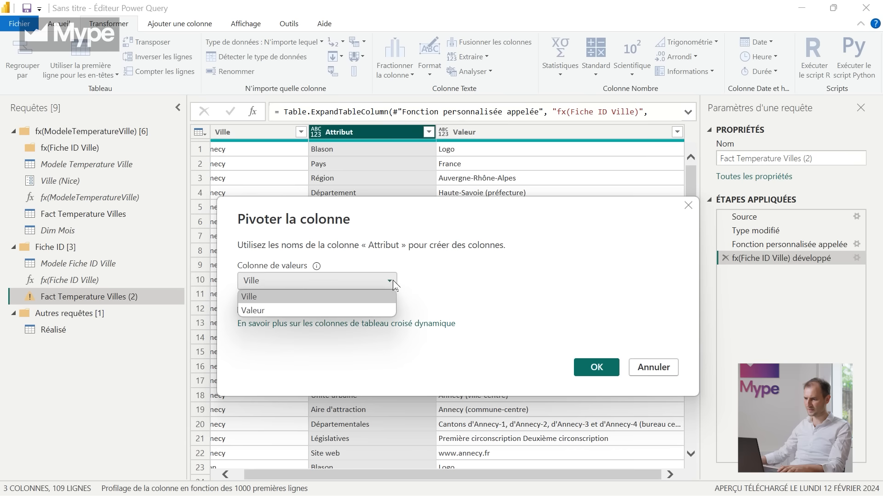
left_click(351, 309)
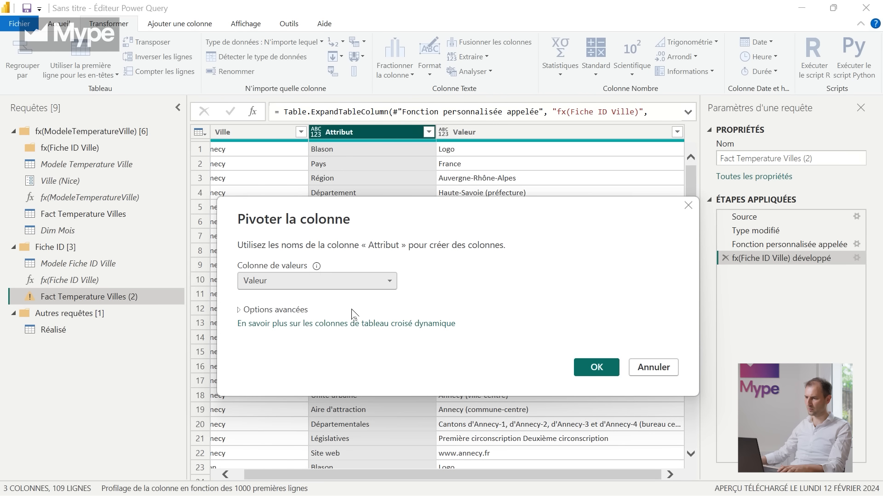
left_click(241, 312)
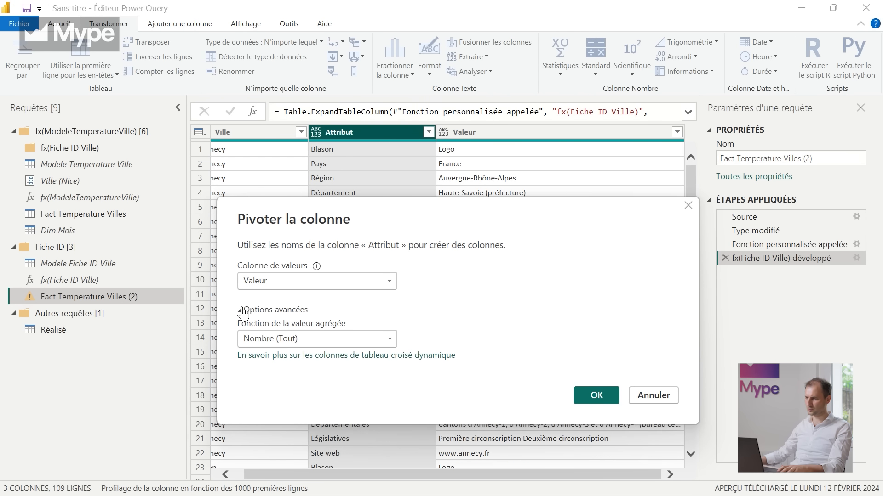
left_click(321, 342)
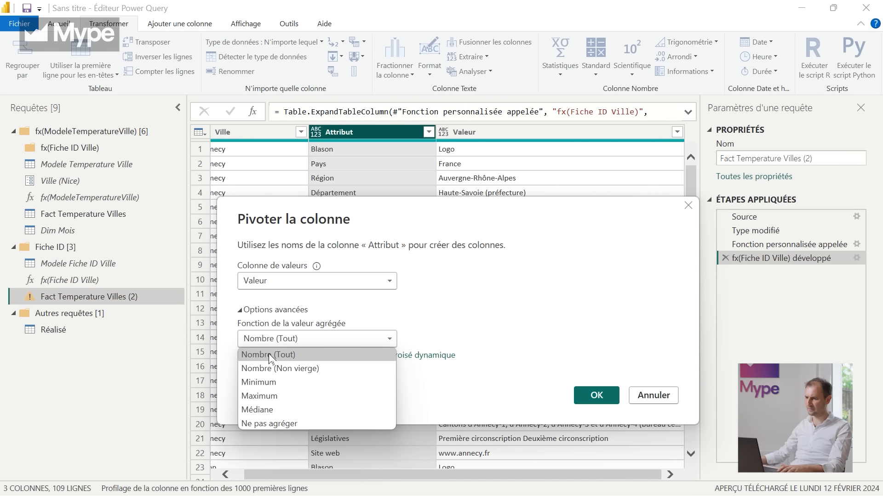
left_click(280, 422)
left_click(596, 400)
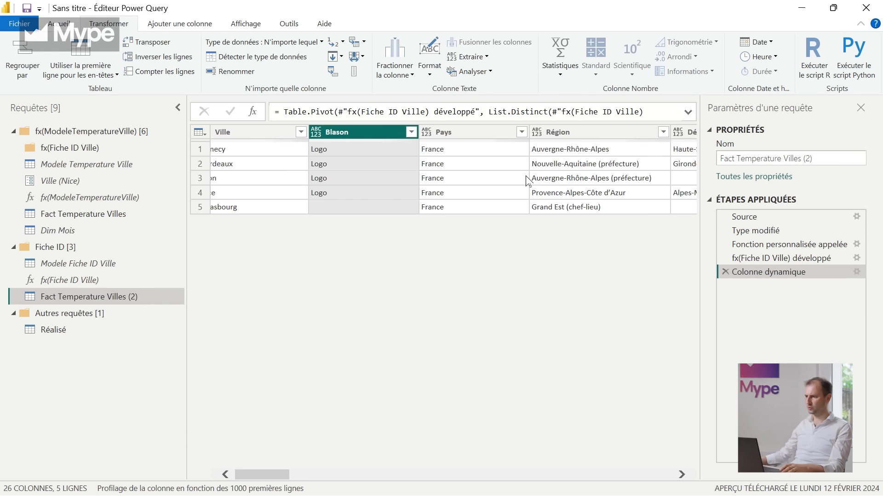
Step: Look through the pivoted columns from Pays to Type, including Code postal, Population municipale and Coordonnées
left_click(453, 134)
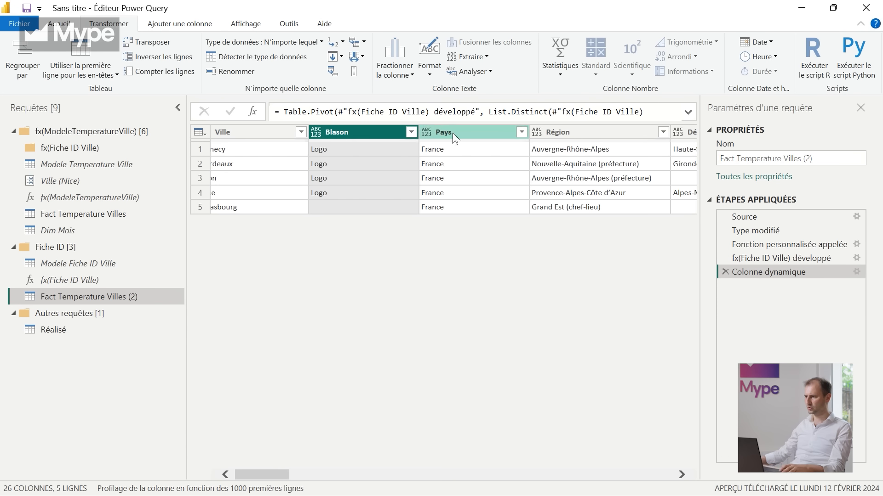
key("Right")
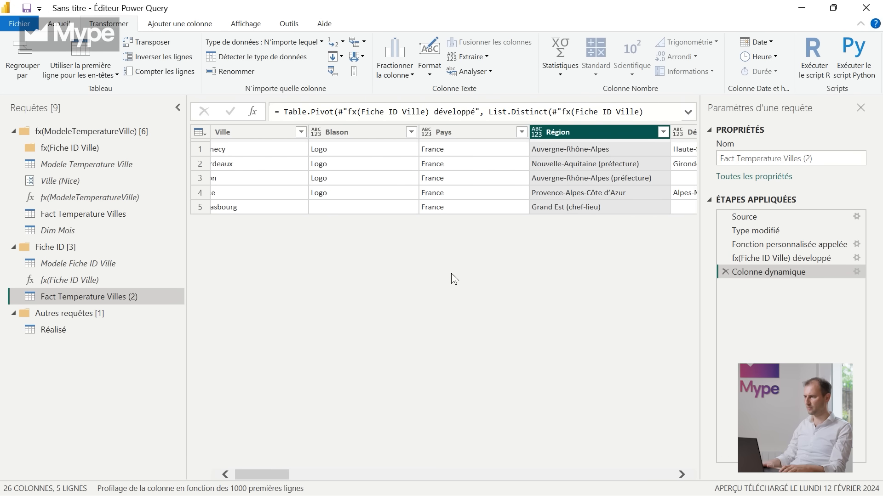
key("Right")
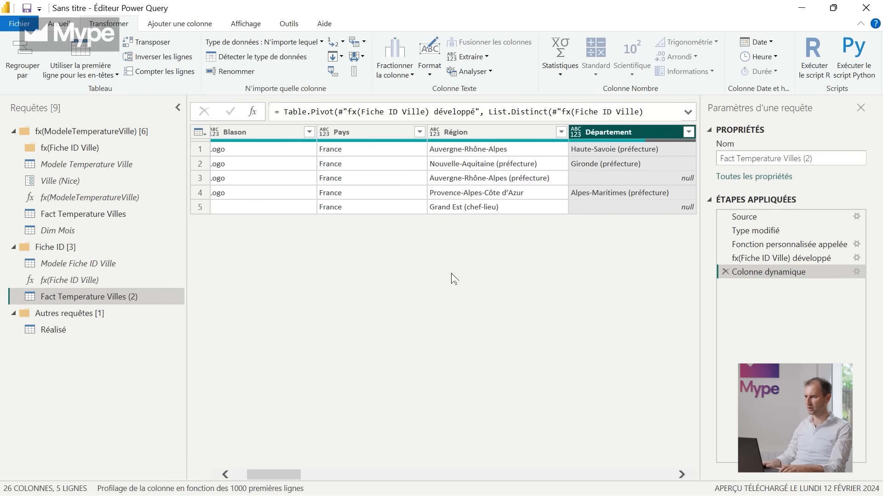
key("Right")
key("Right")
key("Right")
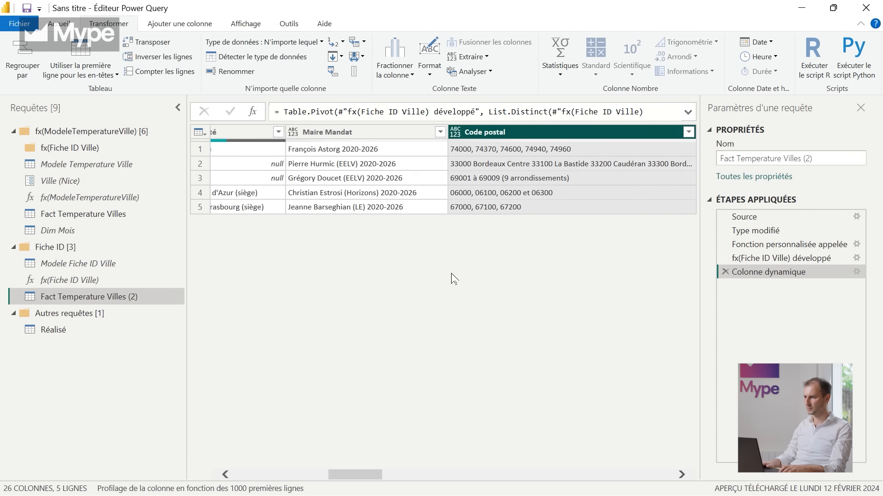
key("Right")
key("Right")
key("Right")
key("Right")
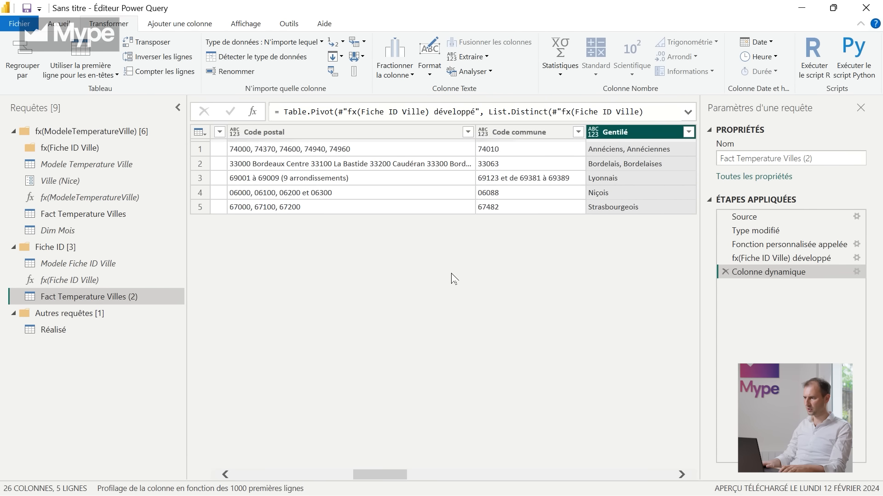
key("Right")
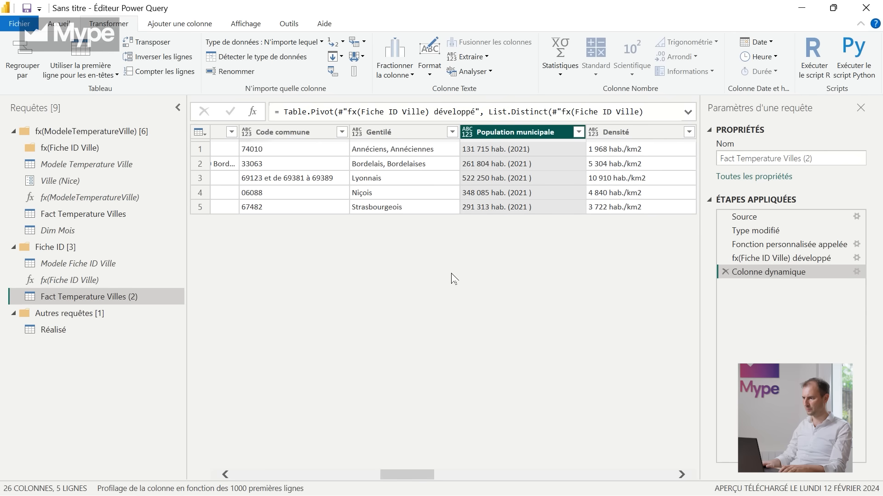
key("Right")
key("Right")
key("Right")
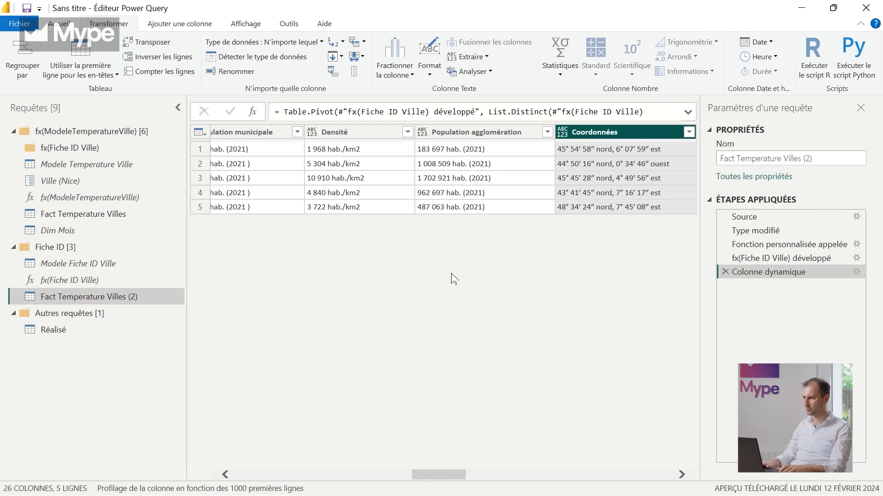
key("Right")
key("Right")
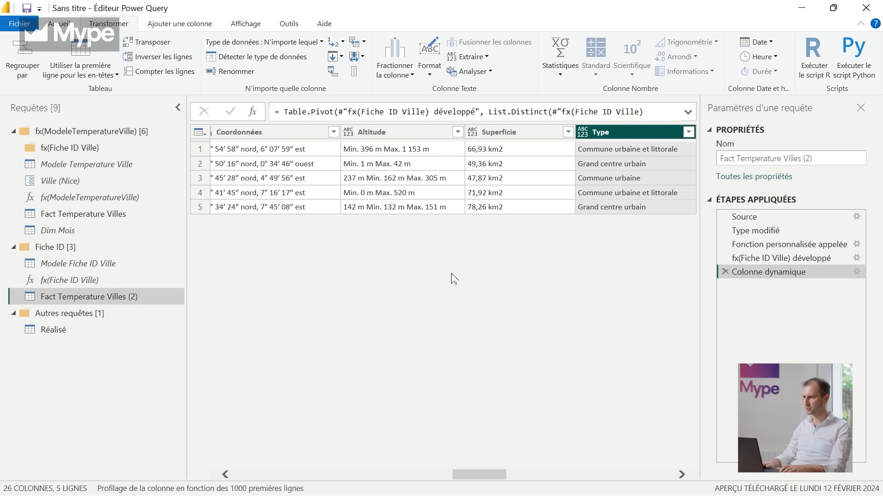
Step: Look through the remaining pivoted columns after Type, including Métropole, Circonscription départementale and Collectivité territoriale
key("Right")
key("Right")
key("Right")
key("Right")
key("Right")
key("Right")
key("Right")
key("Right")
key("Left")
key("Left")
key("Left")
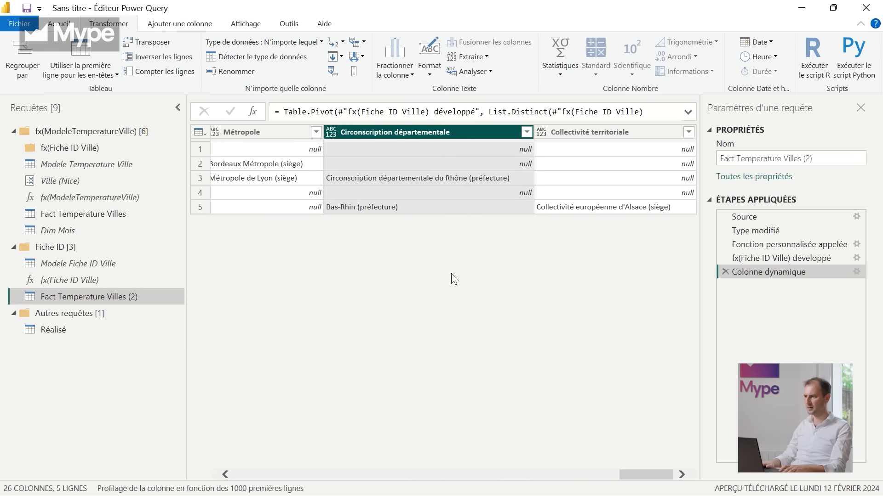
Step: Go back over the pivoted columns, checking the entries of Arrondissement, Unité urbaine, Type and Superficie
key("Left")
key("Left")
key("Left")
key("Left")
key("Left")
key("Left")
key("Left")
key("Left")
key("Left")
key("Left")
key("Left")
key("Left")
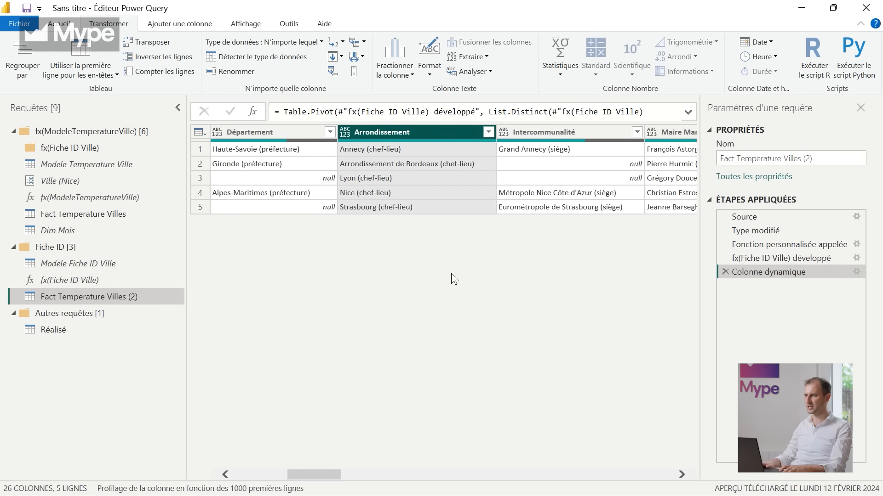
key("Left")
key("Left")
key("Left")
key("Left")
key("Left")
key("Left")
key("Left")
key("Left")
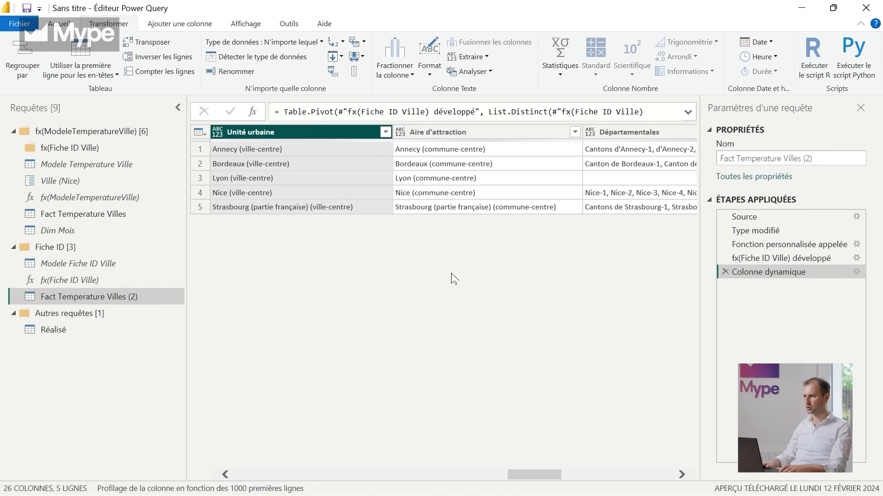
key("Right")
key("Right")
key("Left")
key("Left")
key("Left")
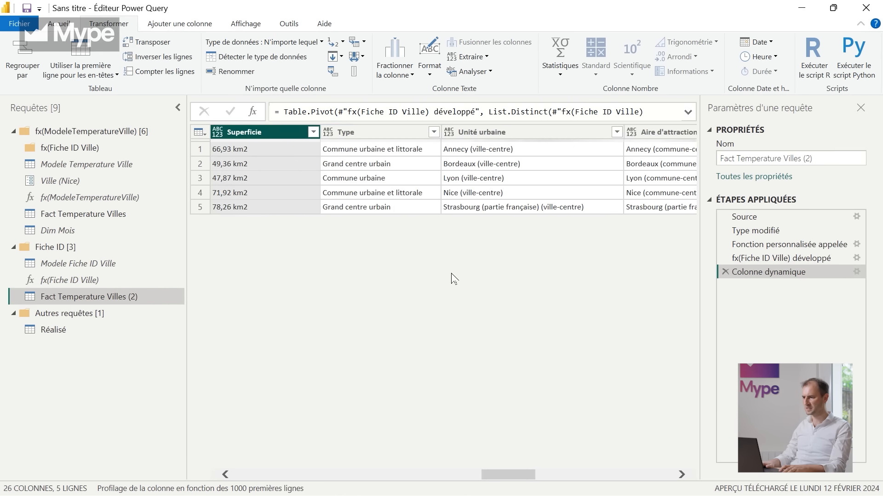
key("Right")
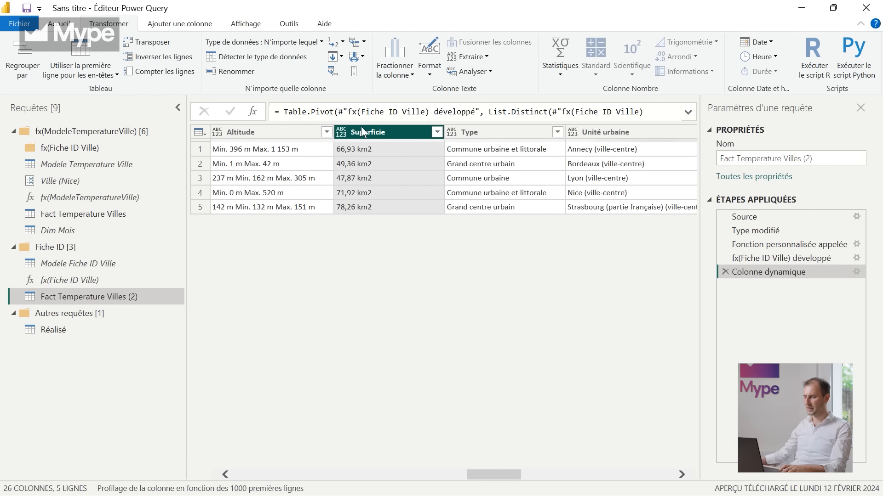
Step: Examine whether Altitude, Coordonnées, Population agglomération and Densité each hold a single indicator
left_click(280, 130)
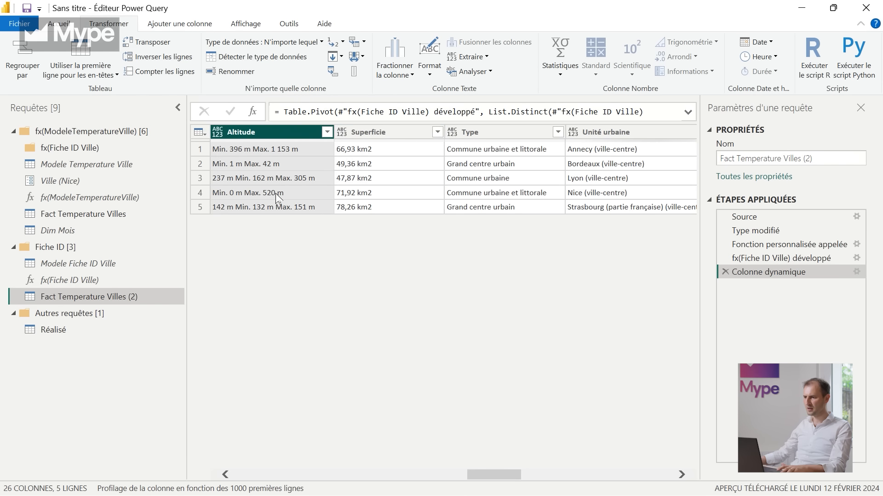
key("Left")
key("Right")
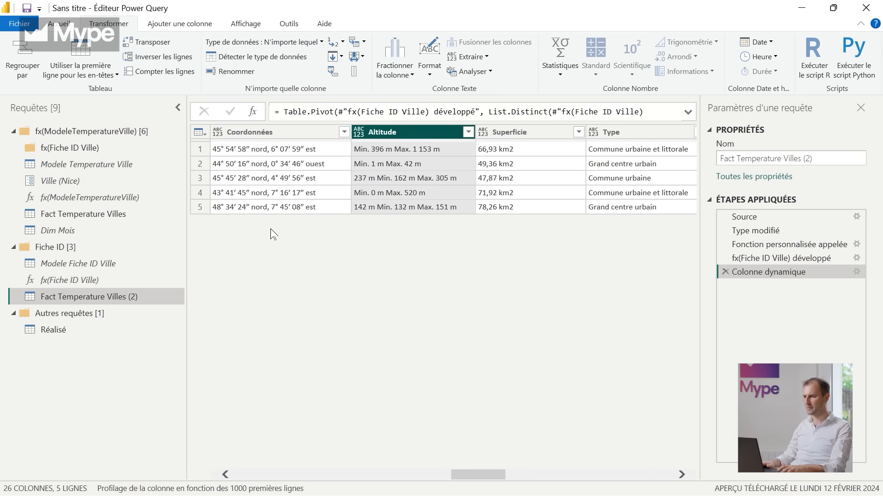
key("Left")
key("Left")
key("Left")
key("Left")
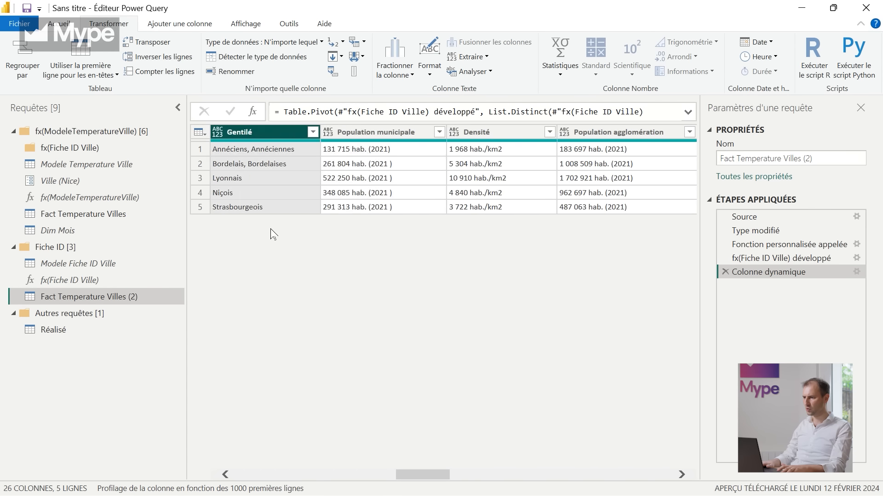
key("Right")
key("Right")
key("Right")
key("Right")
key("Left")
key("Left")
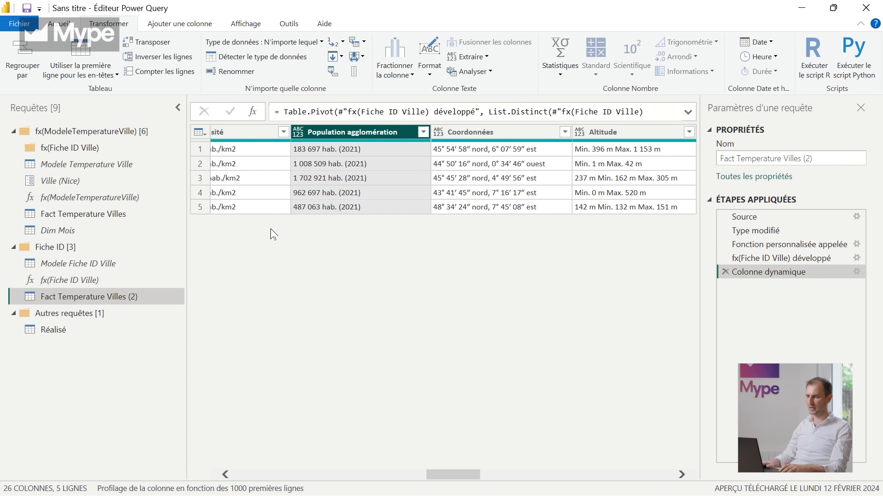
key("Left")
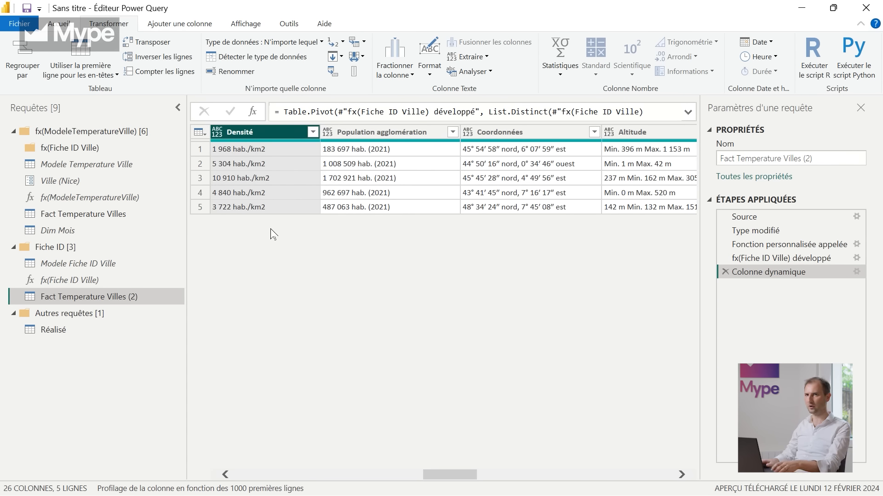
Step: Switch to the browser page with the 20 commandments and read the rules on single-indicator columns and on renaming queries, steps and columns
key("alt+Tab")
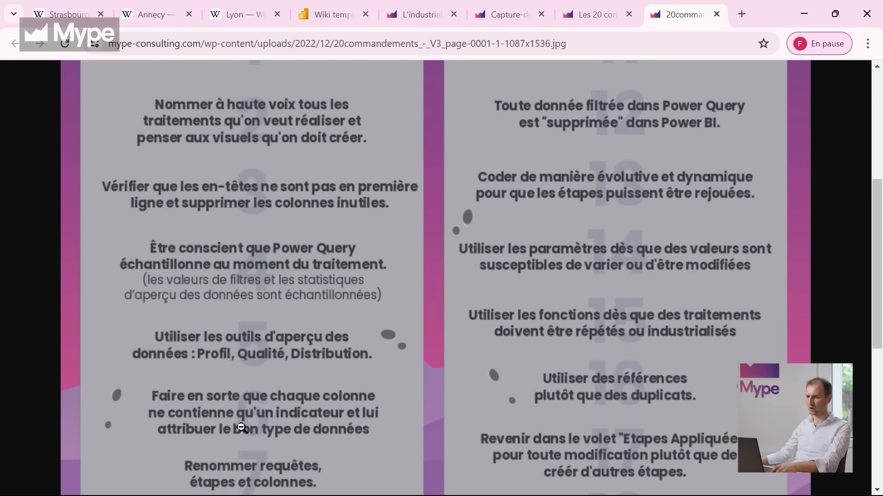
scroll(249, 389, "down", 1)
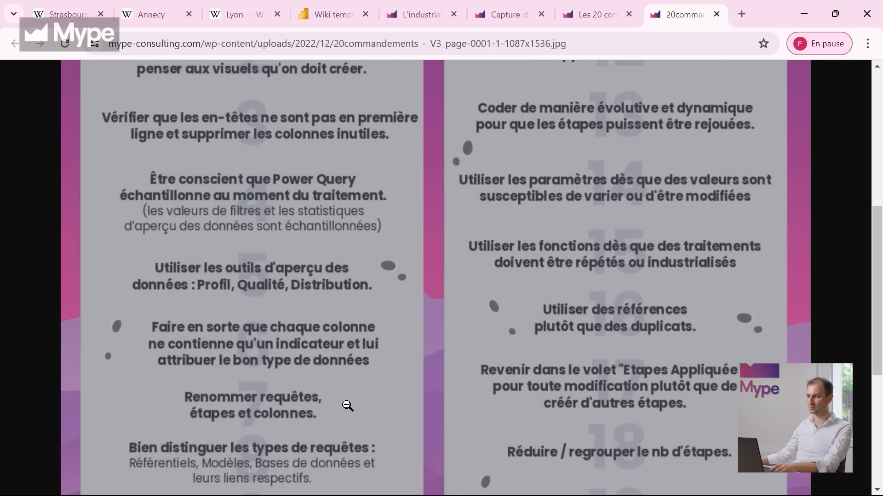
Step: Switch back to the Power Query Editor and view the Fact Temperature Villes query and the fx(ModeleTemperatureVille) function
key("alt+Tab")
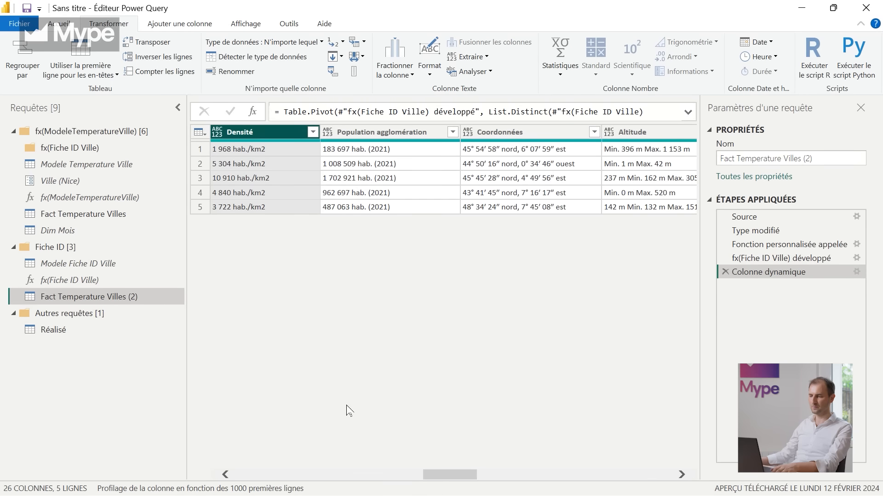
left_click(85, 214)
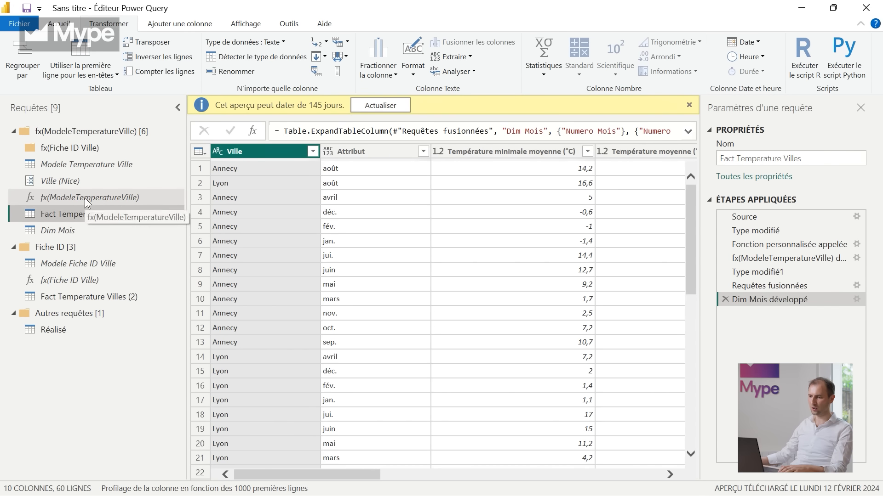
left_click(85, 197)
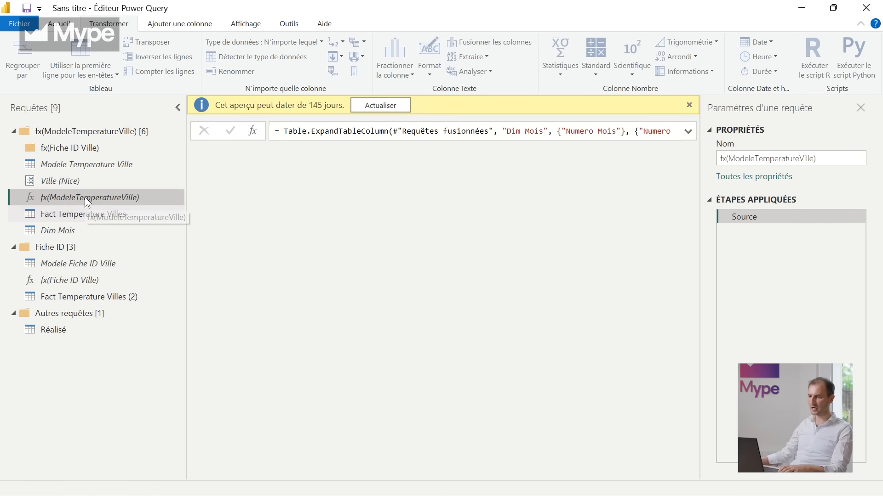
Step: Look through the Modele Temperature Ville query, the Ville parameter, the fx(ModeleTemperatureVille) function and the Fact Temperature Villes query, checking how each is named
left_click(89, 164)
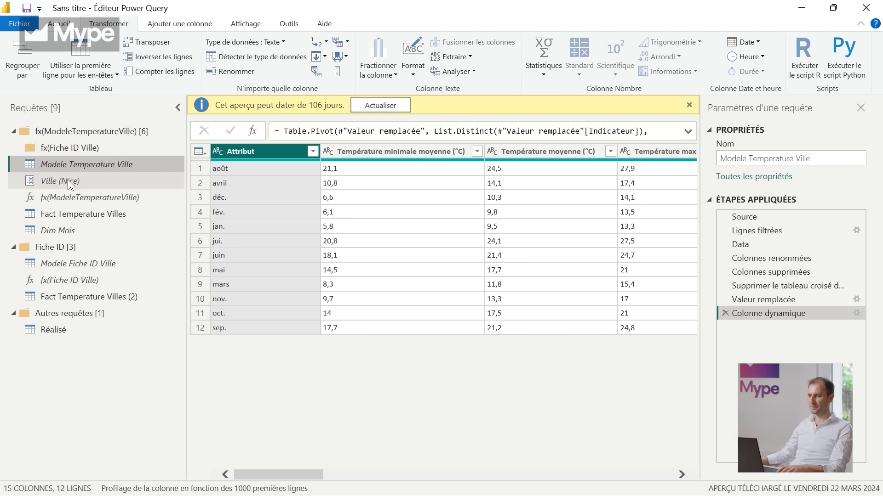
left_click(65, 180)
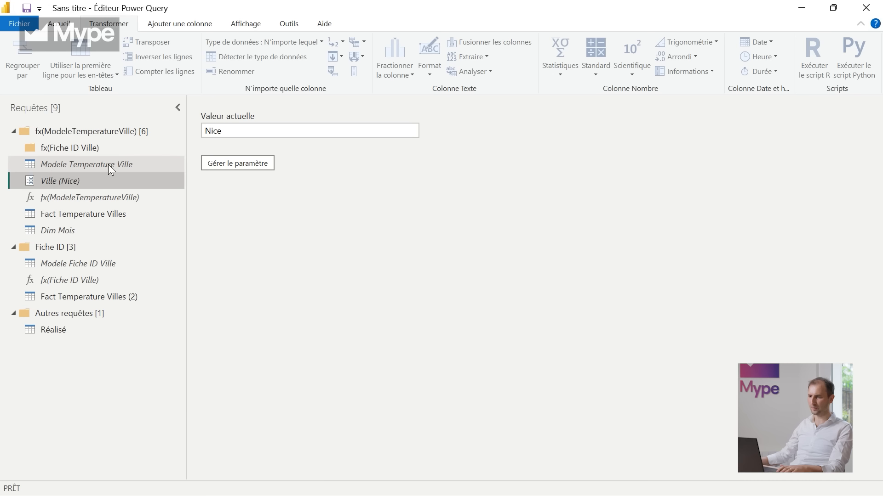
left_click(45, 197)
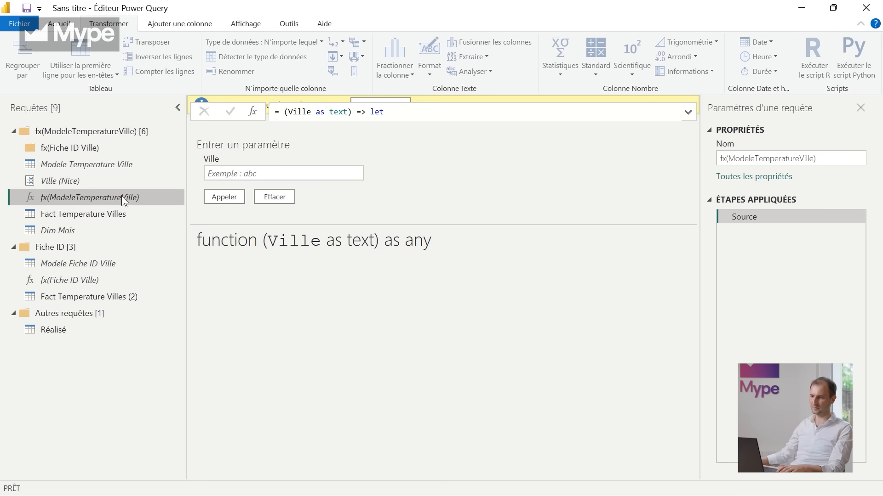
left_click(57, 211)
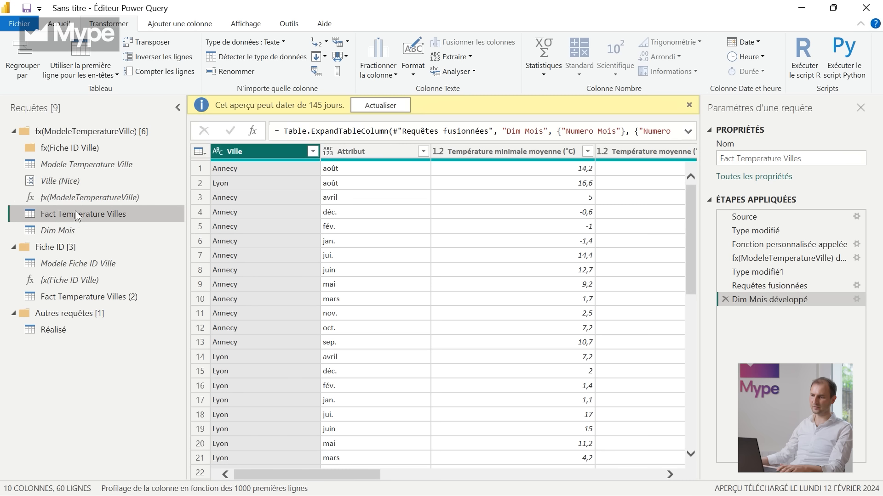
left_click(118, 213)
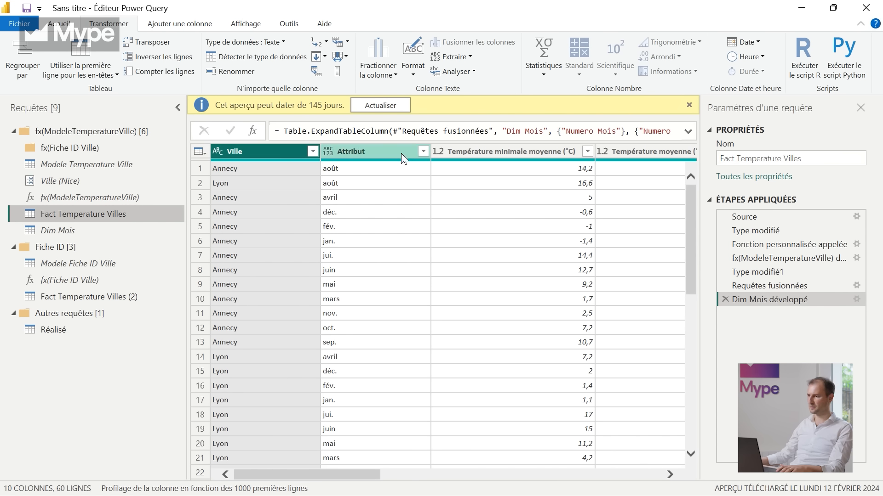
Step: Examine the names of the minimum, mean and maximum temperature columns in Fact Temperature Villes
left_click(481, 152)
key("Right")
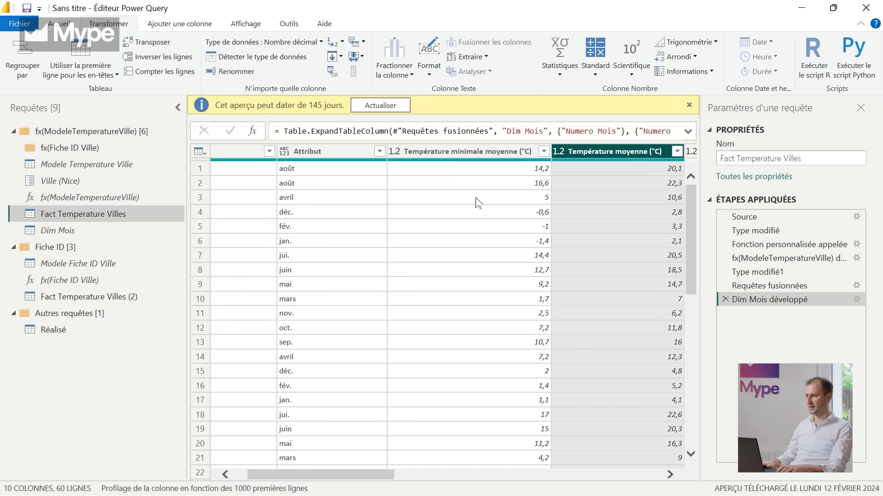
key("Left")
key("Right")
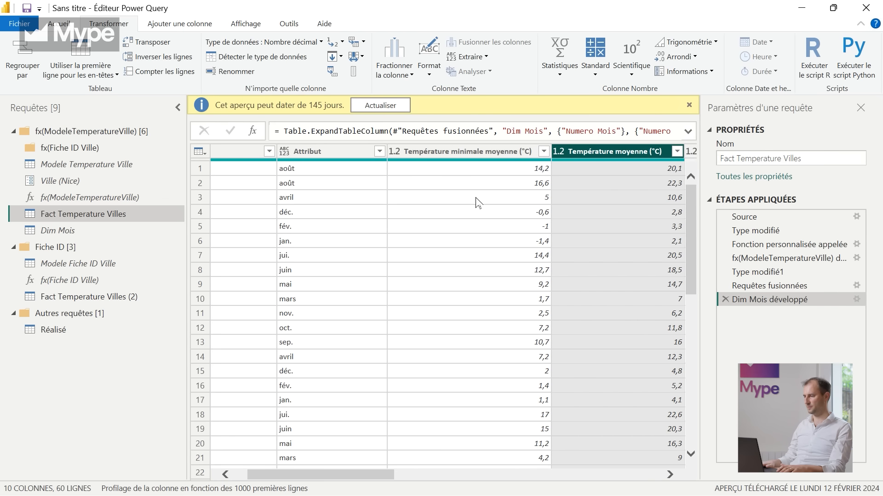
key("Left")
key("Left")
key("Right")
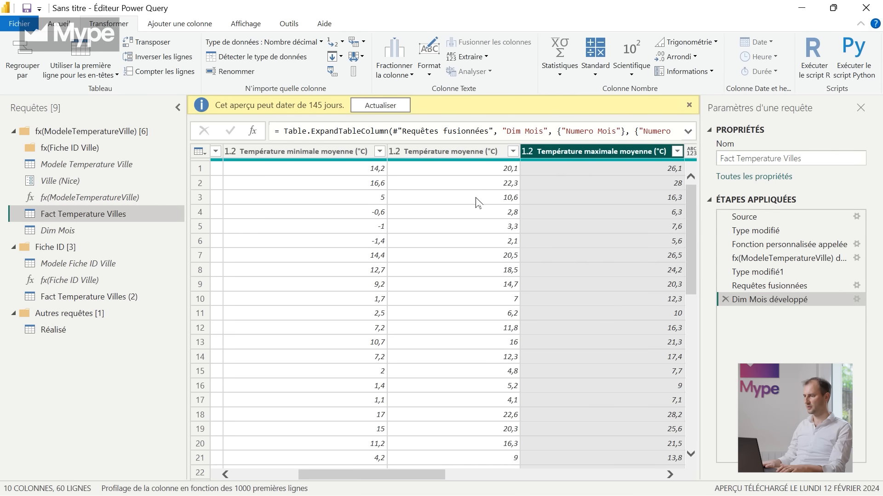
key("Left")
key("Left")
key("Right")
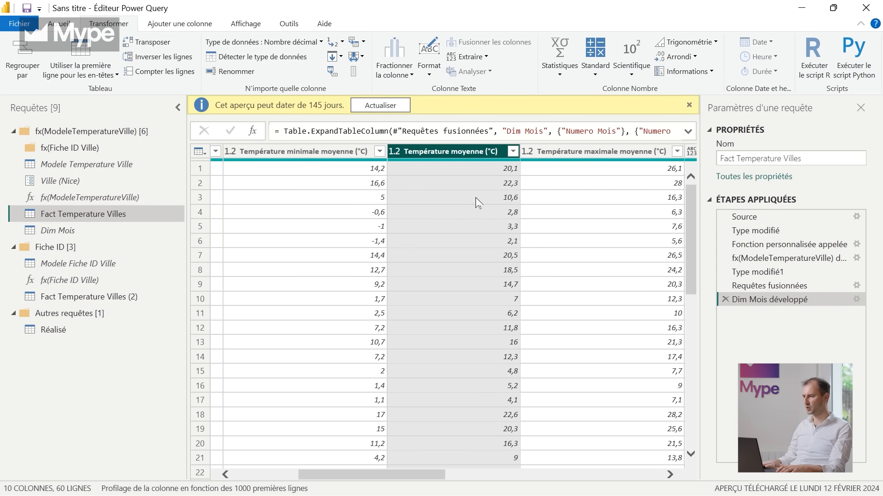
key("Right")
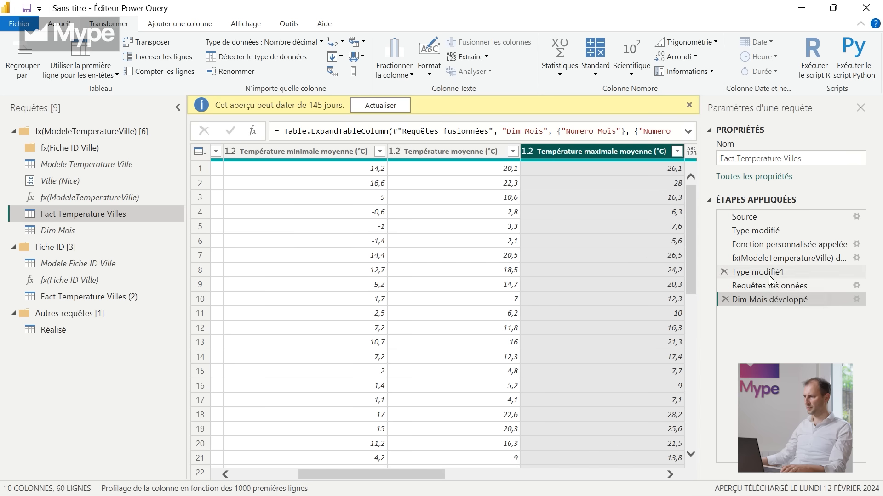
Step: Rename the applied step Requêtes fusionnées of Fact Temperature Villes to "Croisement avec Dim Mois"
left_click(776, 289)
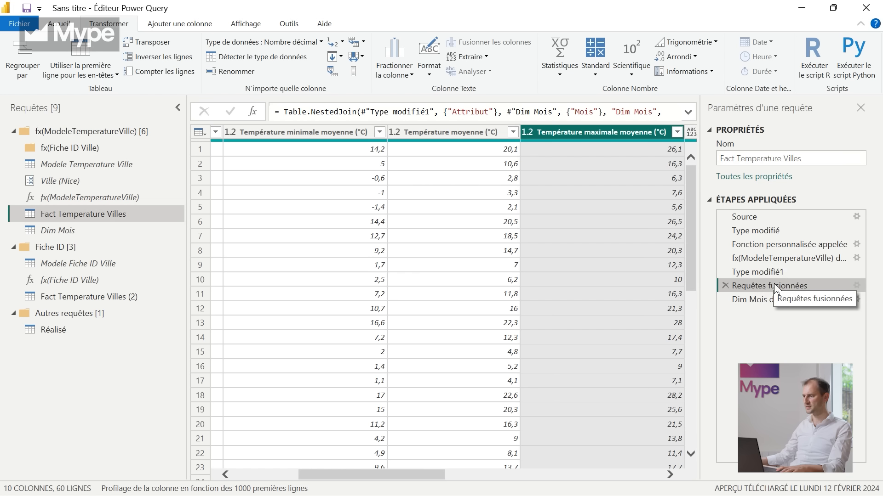
left_click(57, 211)
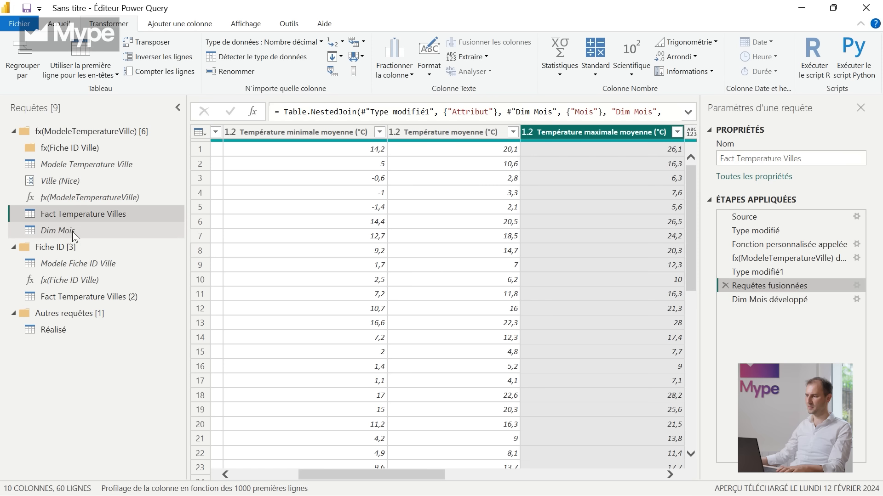
right_click(765, 288)
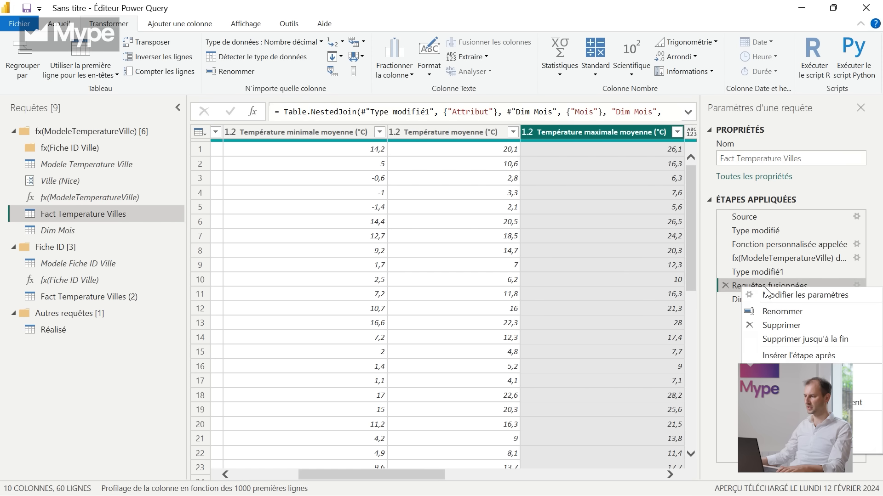
left_click(776, 313)
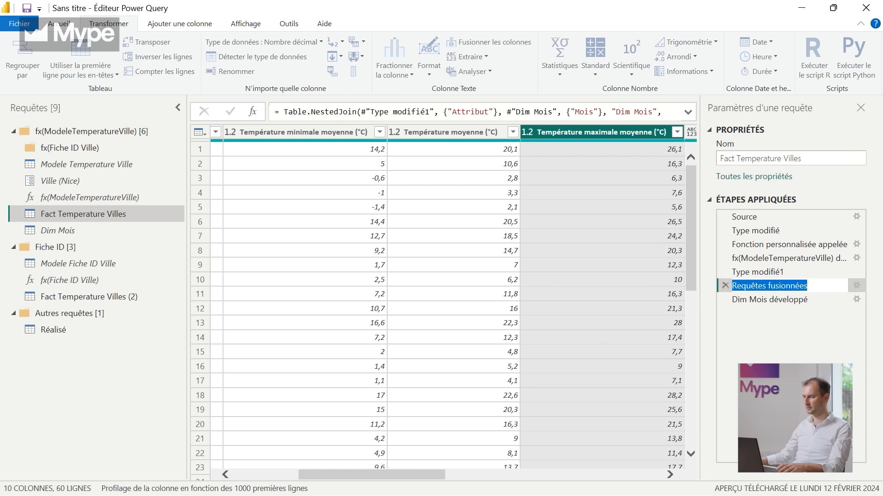
type("D")
type("ro")
type("isement Av")
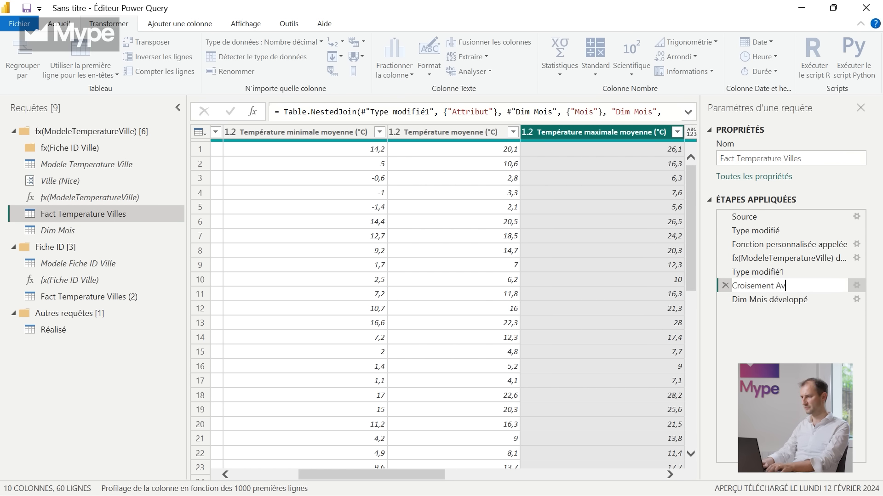
key("BackSpace")
key("BackSpace")
type("avec")
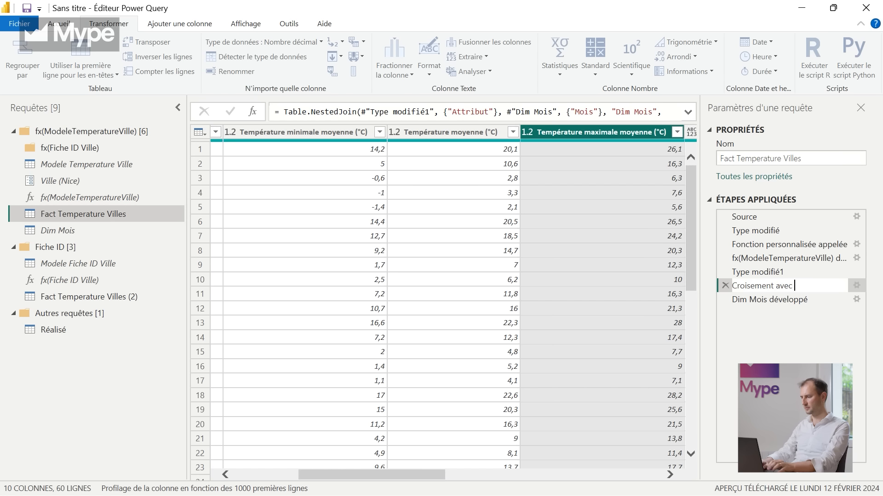
type(" Dim Mois")
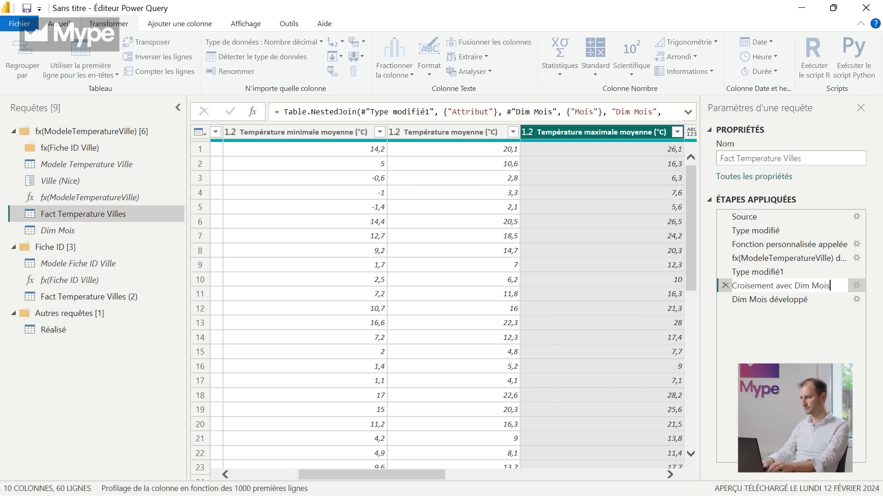
key("Return")
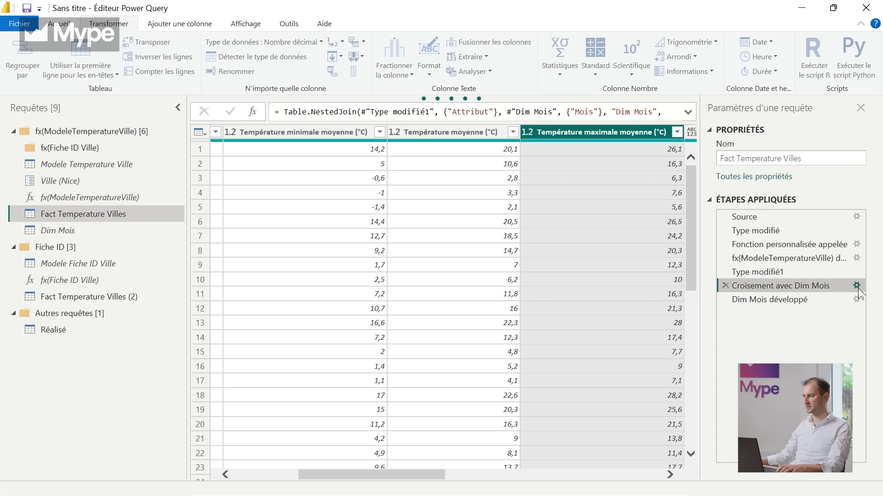
Step: Switch to the browser page with the 20 commandments, read the rule on distinguishing query types, and return to the Power Query Editor
key("alt+Tab")
scroll(853, 288, "down", 3)
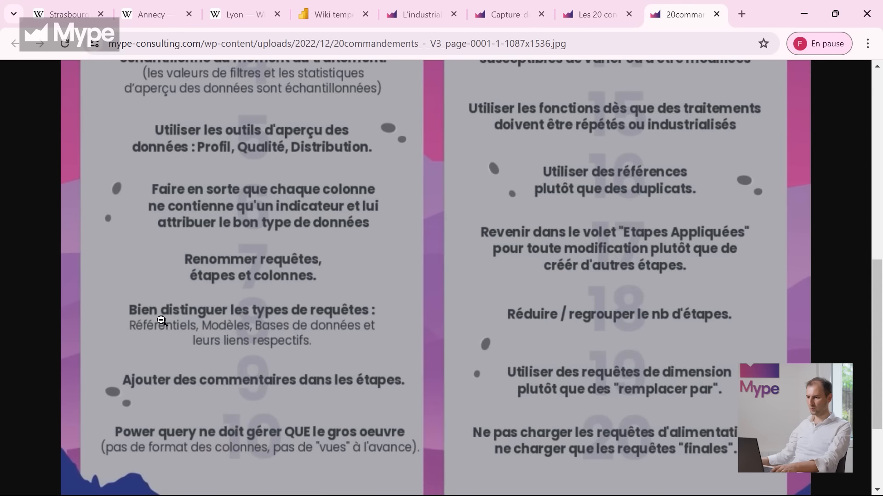
key("alt+Tab")
key("alt+Tab")
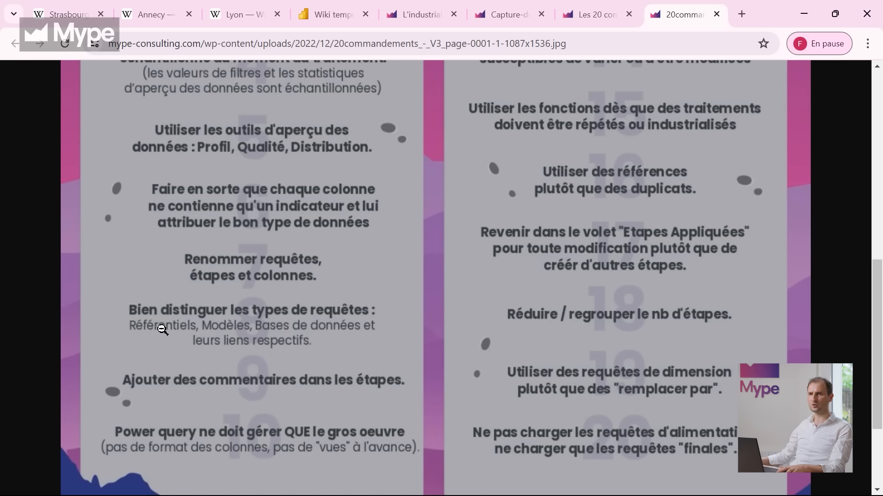
key("alt+Tab")
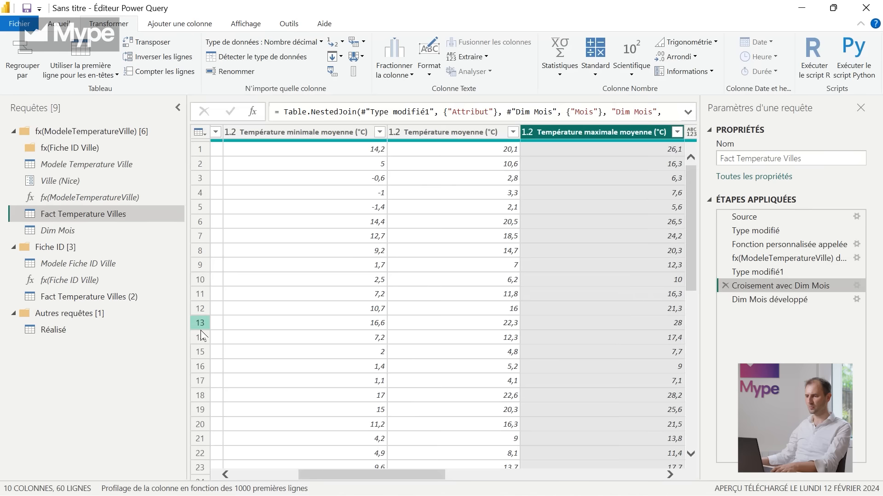
Step: Open the Modele Temperature Ville query, and in the browser compare the Wikipedia pages of Strasbourg, Annecy and Lyon
left_click(72, 166)
key("alt+Tab")
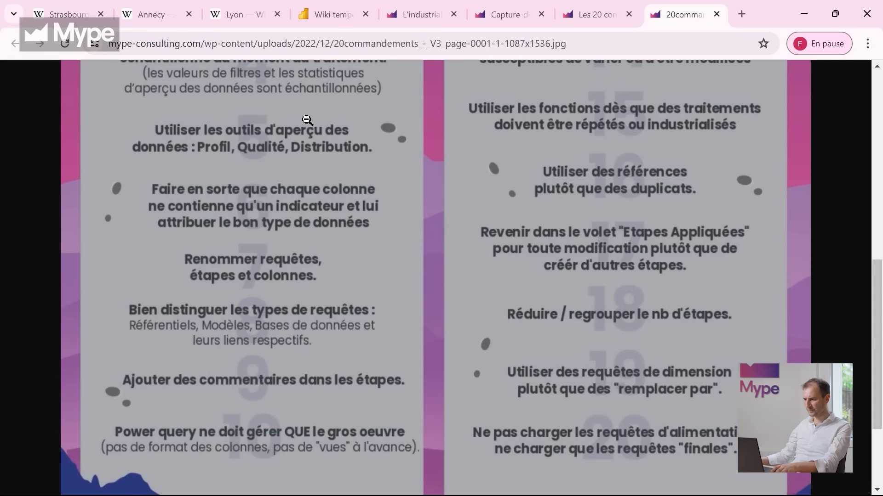
left_click(237, 15)
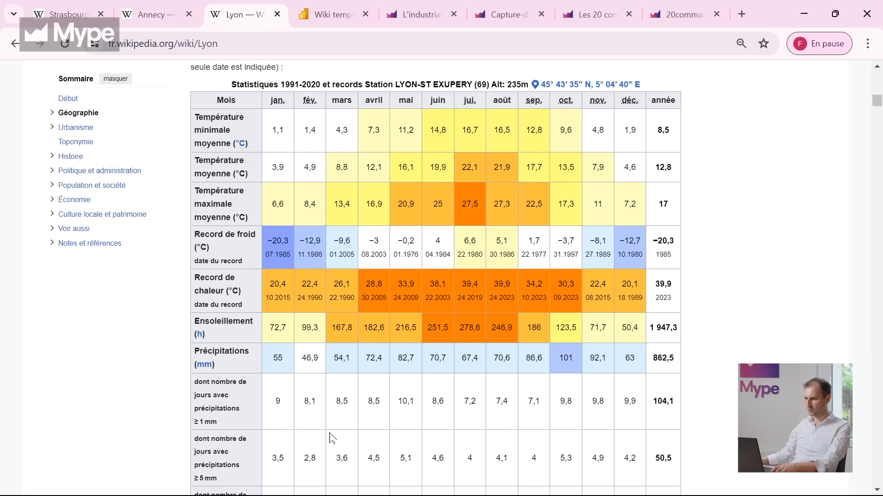
left_click(152, 15)
left_click(68, 14)
left_click(151, 14)
left_click(232, 14)
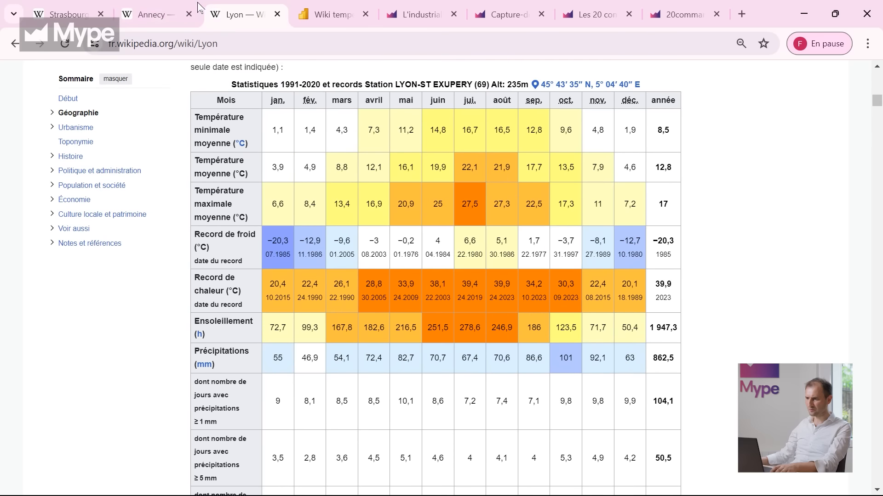
left_click(69, 14)
left_click(152, 15)
left_click(235, 9)
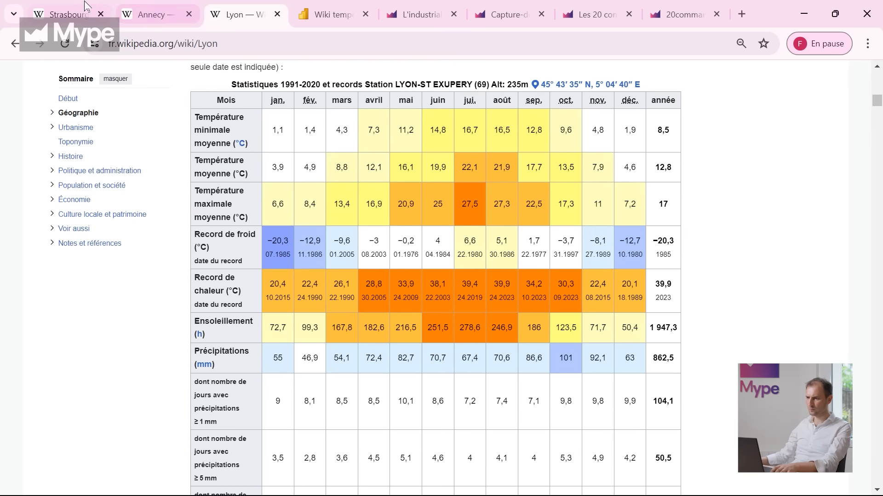
left_click(69, 14)
left_click(151, 15)
left_click(227, 12)
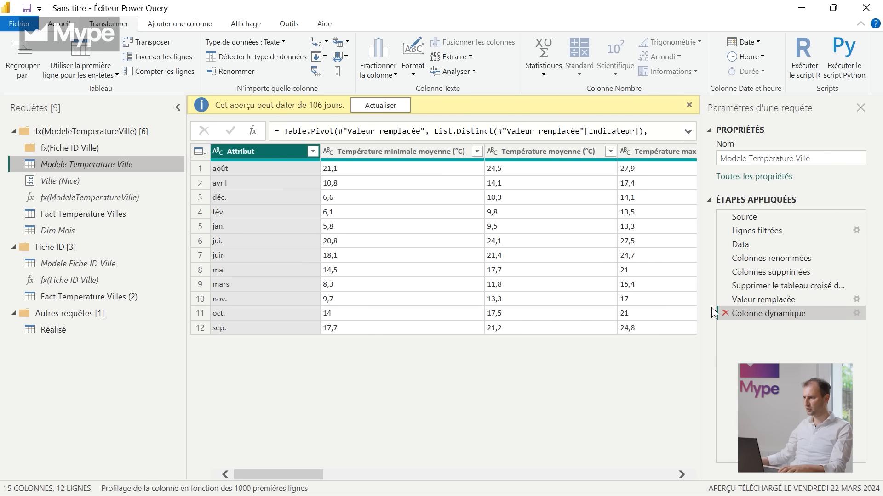
Step: Compare the Source and Colonne dynamique steps of Modele Temperature Ville, checking the Ville parameter in the source URL formula
left_click(753, 220)
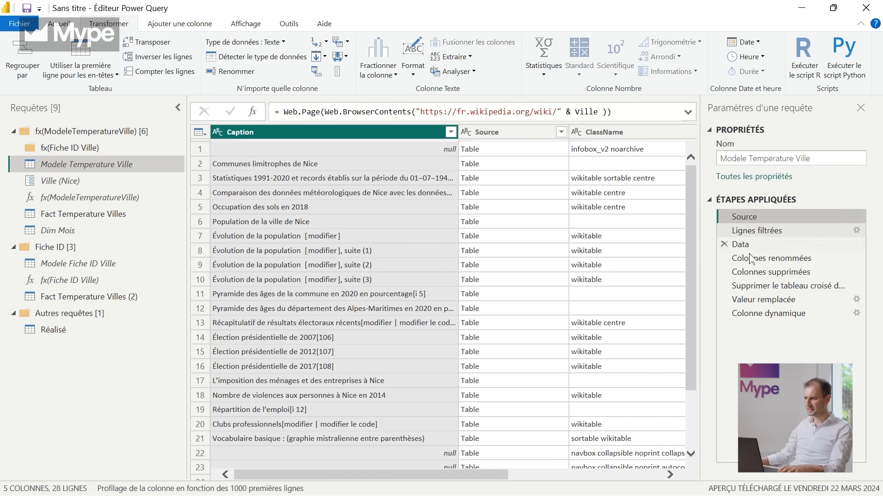
left_click(772, 313)
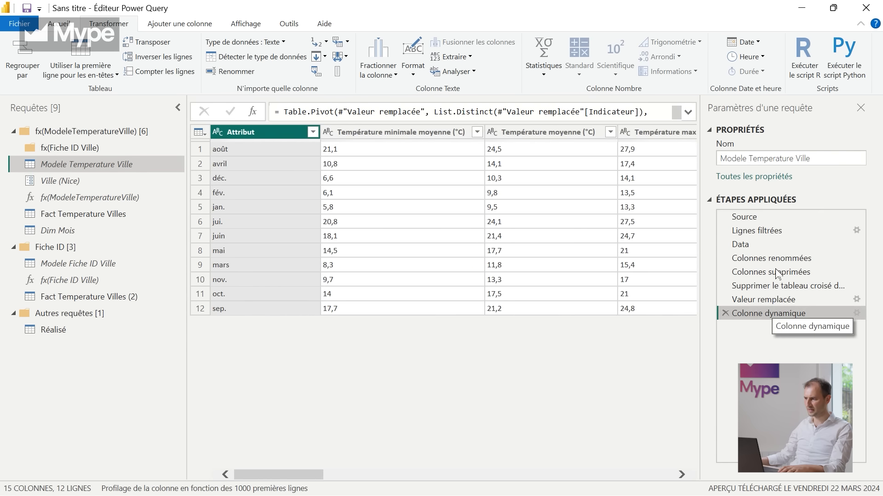
left_click(775, 215)
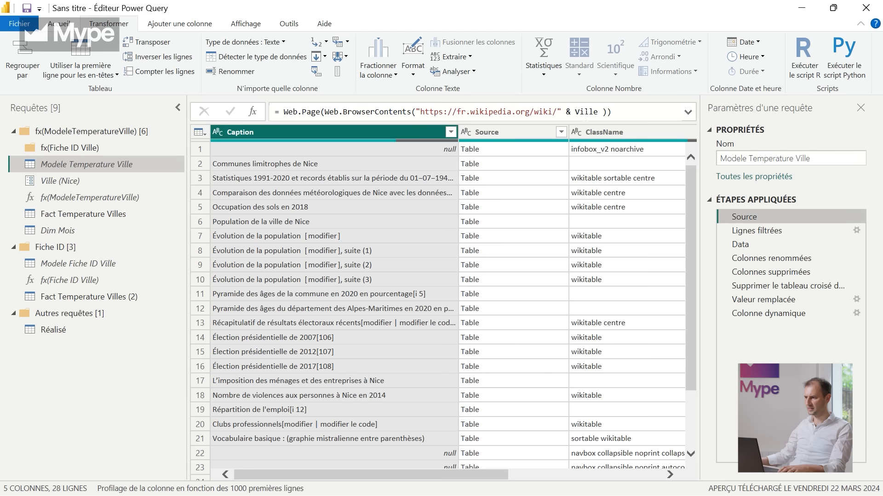
left_click(48, 182)
double_click(590, 112)
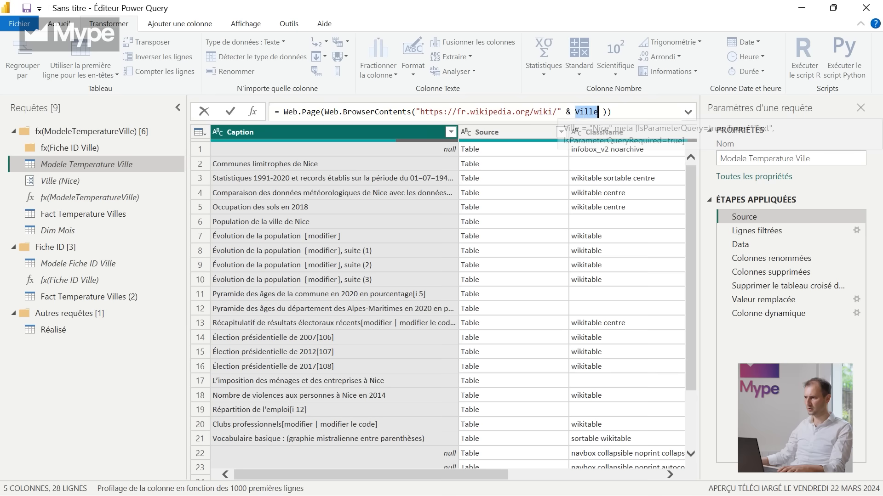
left_click(801, 316)
left_click(800, 316)
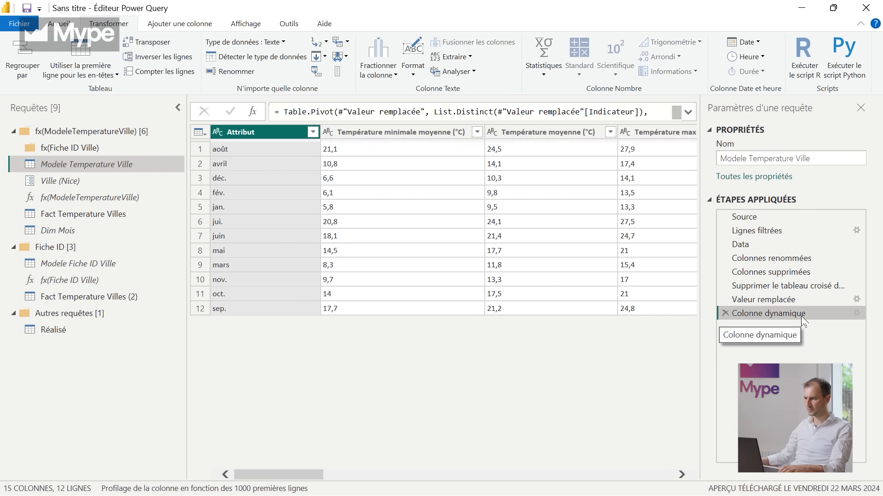
Step: Review how the model query and fx(ModeleTemperatureVille) feed Fact Temperature Villes, viewing the city list in its Source step
right_click(78, 164)
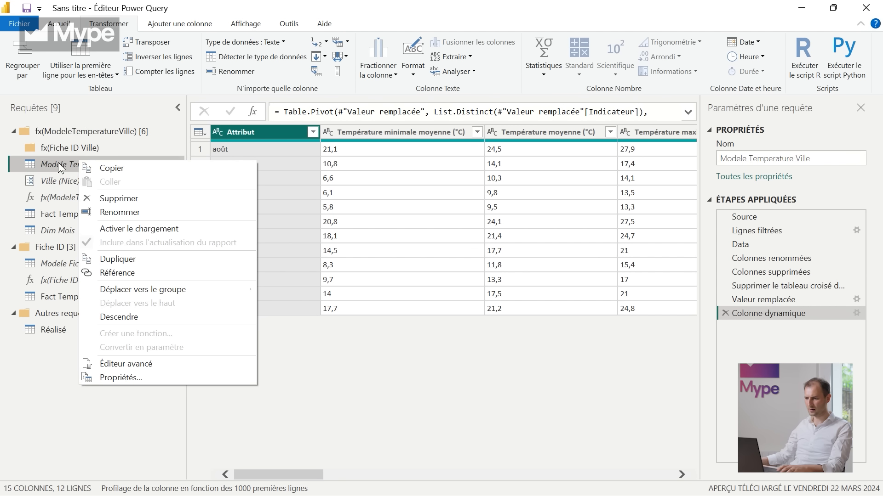
left_click(54, 197)
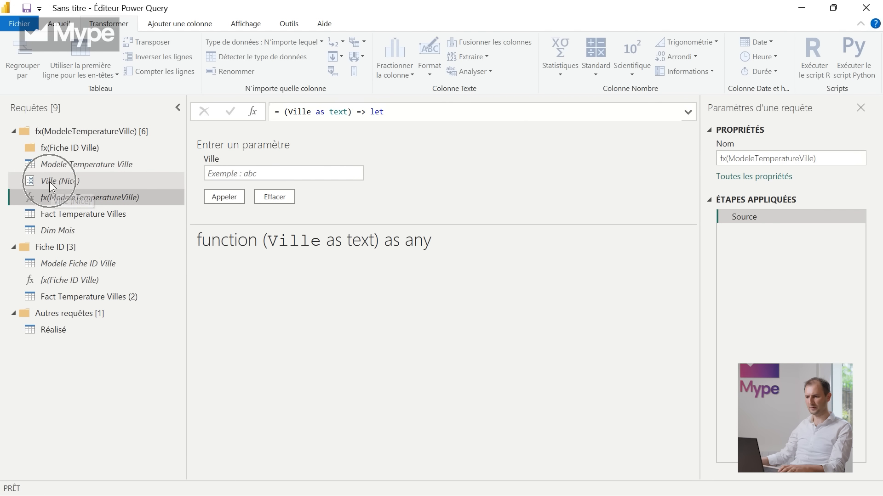
left_click(52, 214)
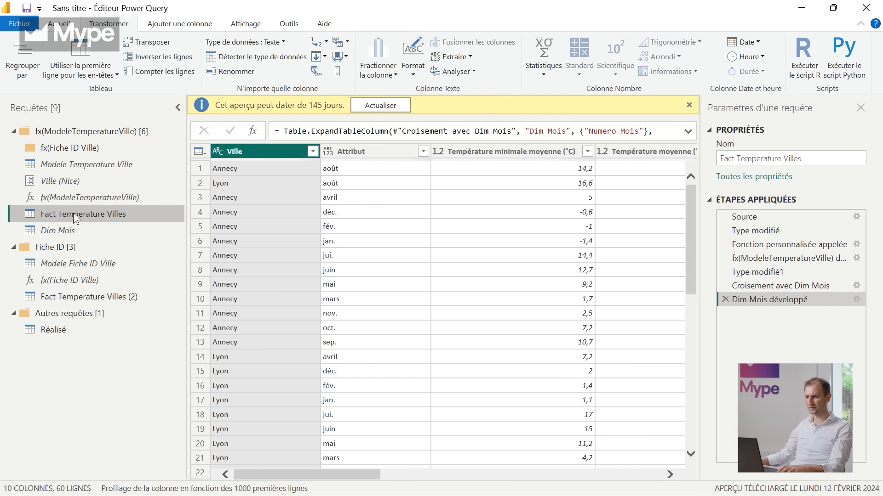
left_click(807, 216)
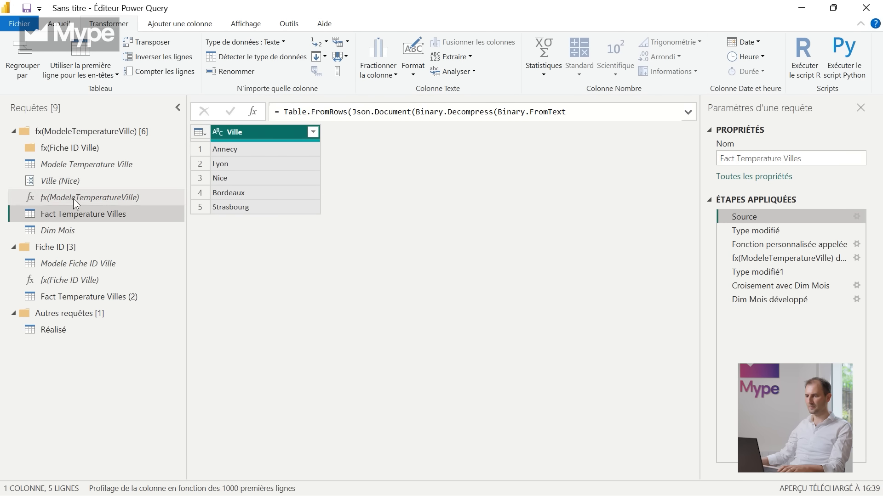
Step: Go through the cities Annecy, Lyon, Nice, Bordeaux and Strasbourg in the Source step, relating them to fx(ModeleTemperatureVille)
left_click(61, 197)
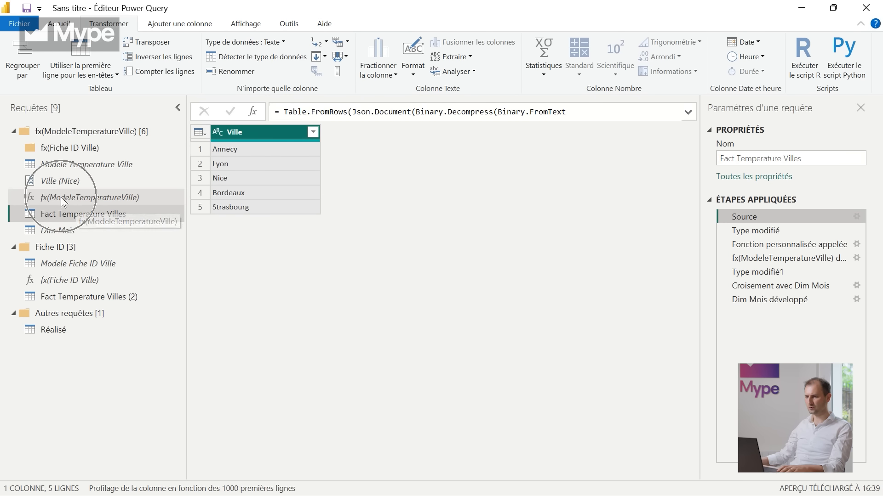
left_click(239, 150)
left_click(237, 164)
left_click(241, 177)
left_click(241, 191)
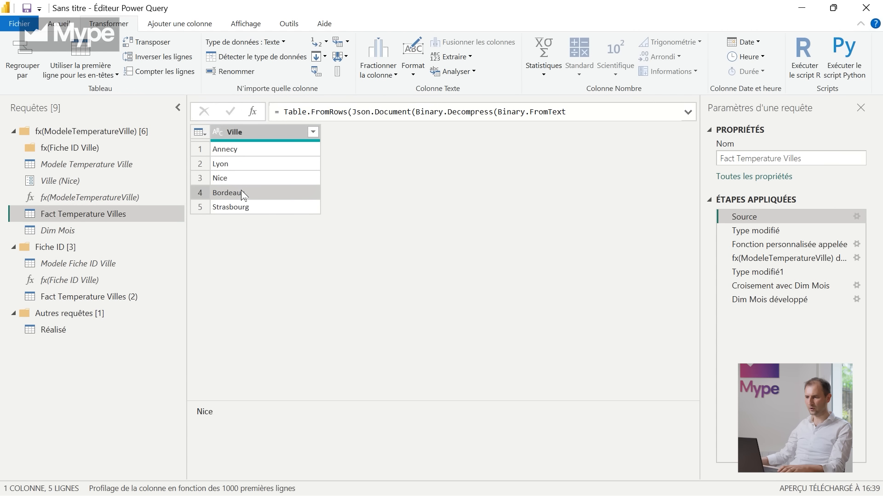
left_click(247, 206)
left_click(238, 151)
left_click(239, 164)
left_click(240, 178)
left_click(240, 193)
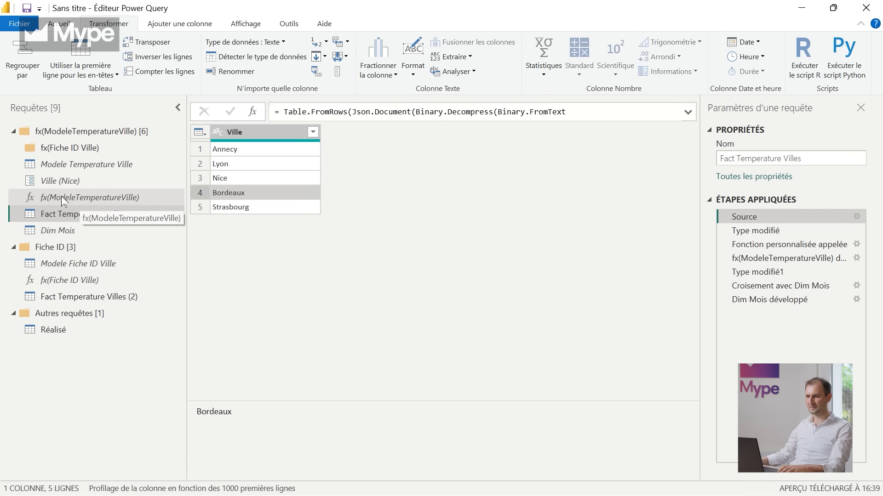
left_click(235, 152)
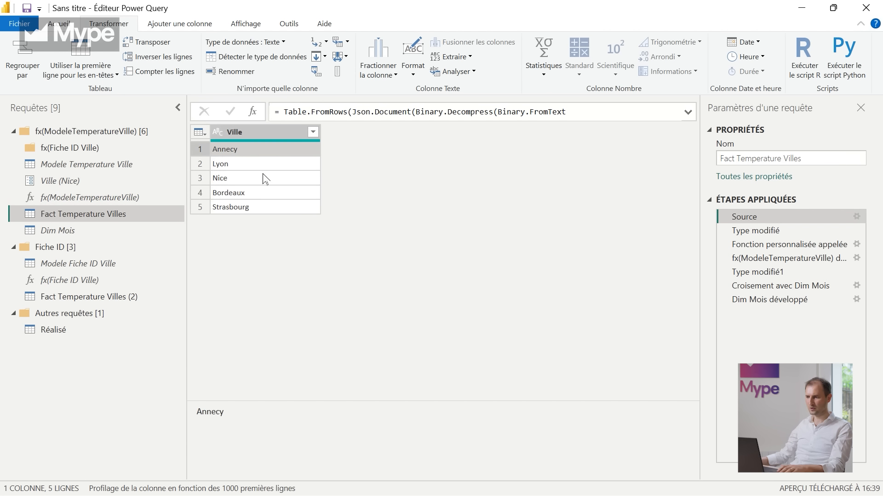
left_click(246, 164)
left_click(245, 176)
left_click(246, 194)
left_click(246, 208)
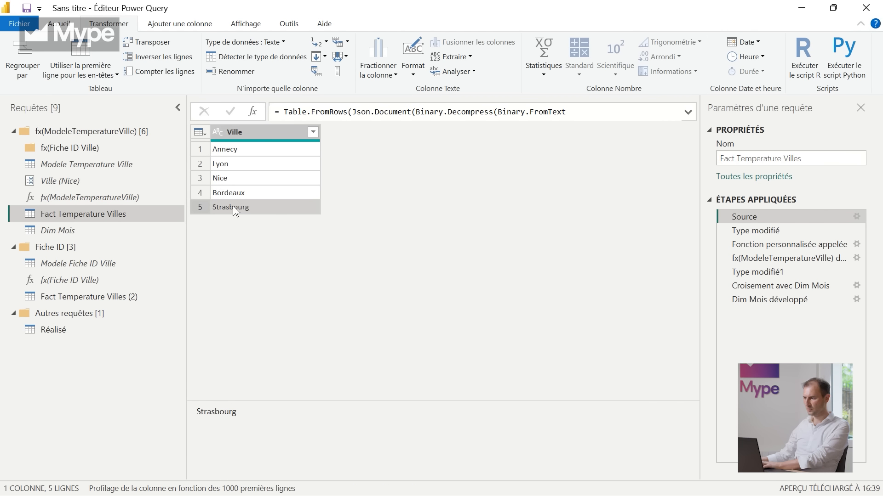
Step: View the Fonction personnalisée appelée step of Fact Temperature Villes and preview the nested table of each city in an enlarged preview area
left_click(798, 247)
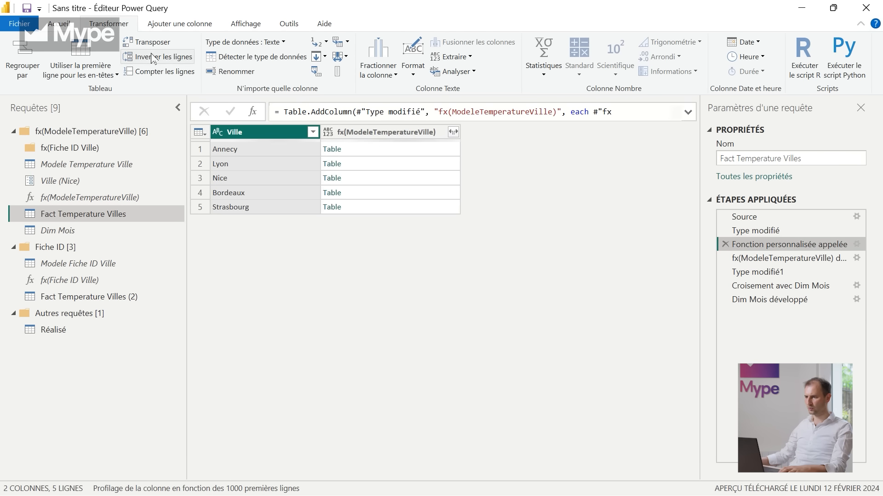
left_click(165, 26)
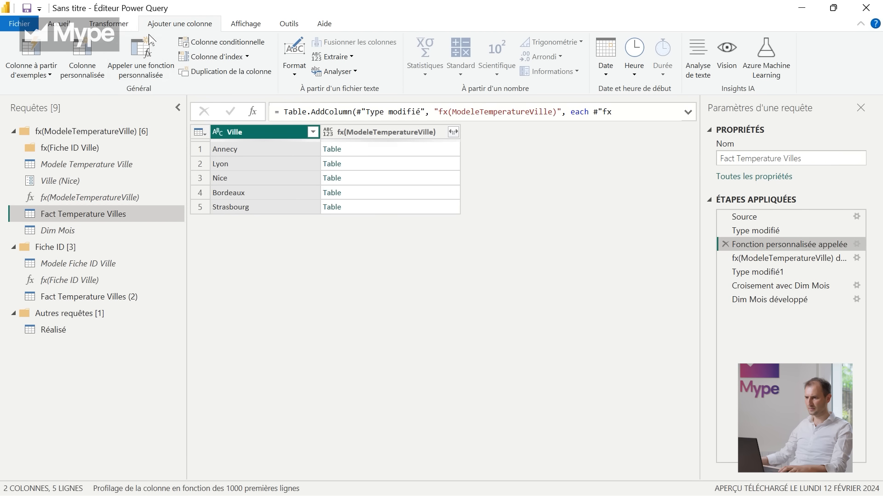
left_click(368, 153)
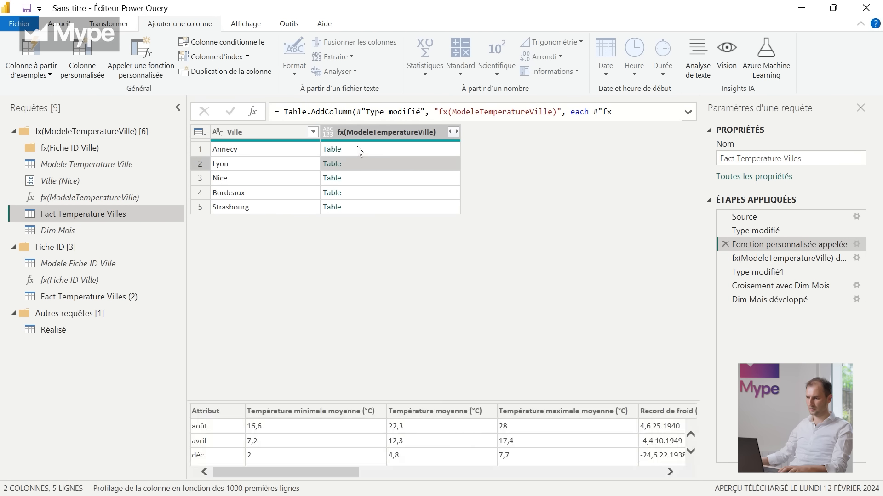
left_click(360, 150)
left_click_drag(364, 398, 361, 300)
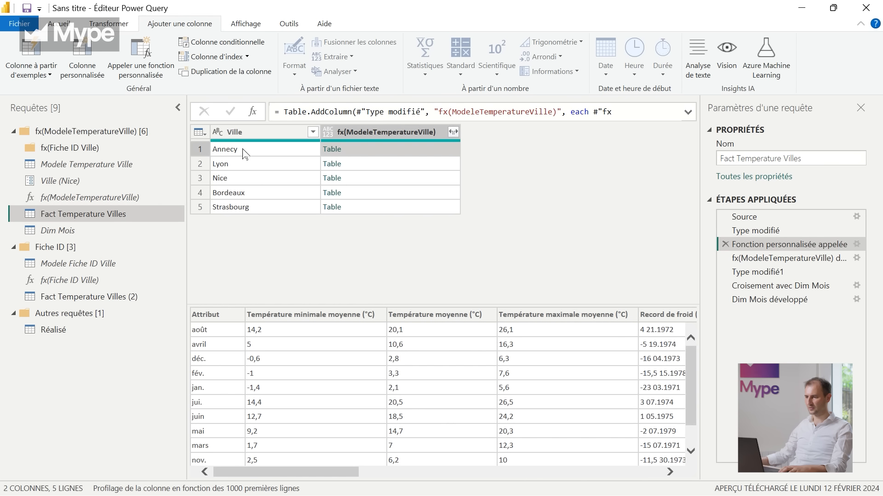
left_click(363, 169)
left_click(368, 181)
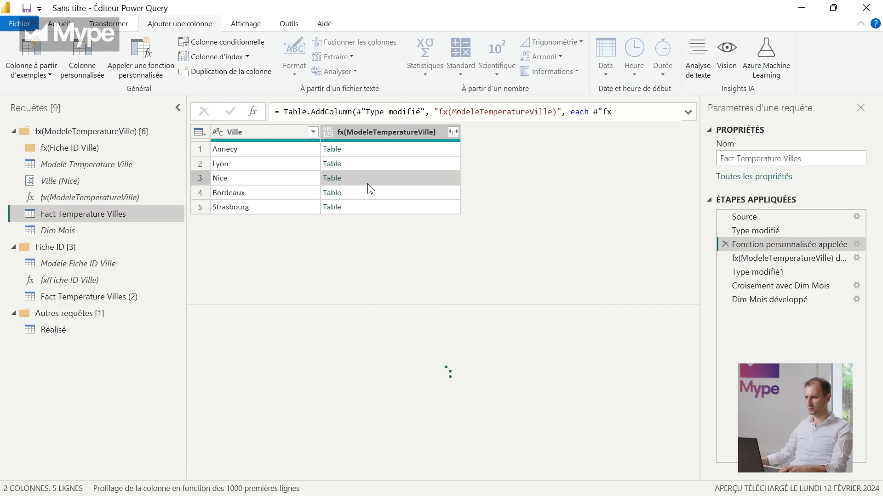
left_click(370, 193)
left_click(370, 205)
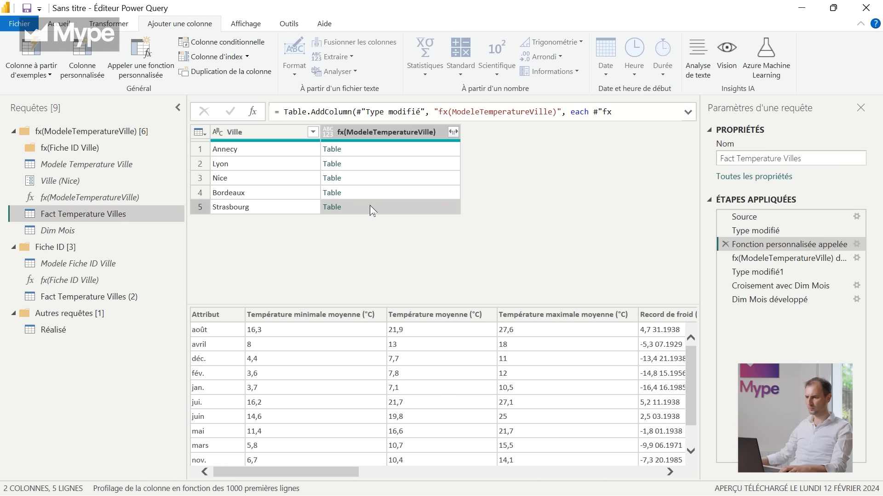
Step: View the Croisement avec Dim Mois and Dim Mois développé steps, and look through the combined rows for all cities
left_click(781, 286)
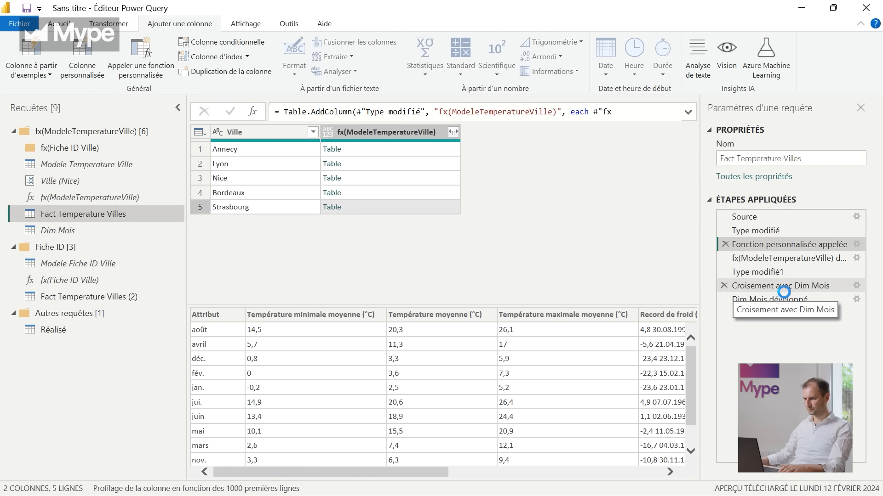
left_click(779, 299)
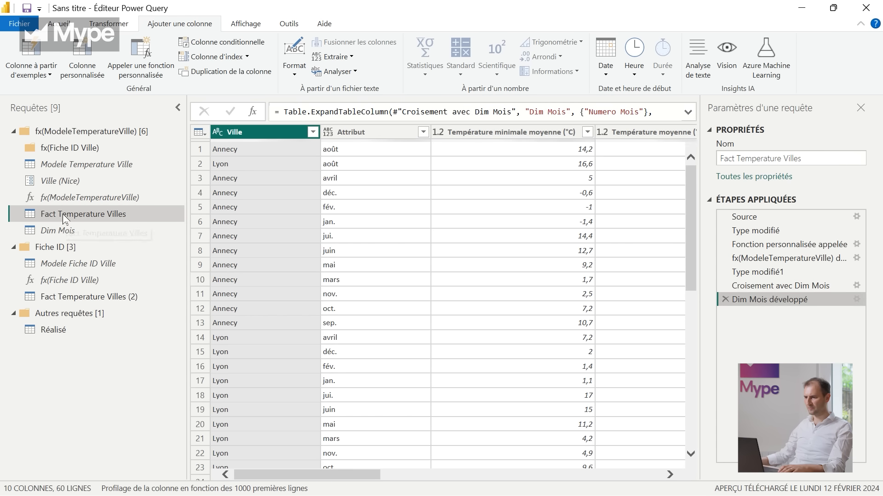
scroll(262, 202, "down", 12)
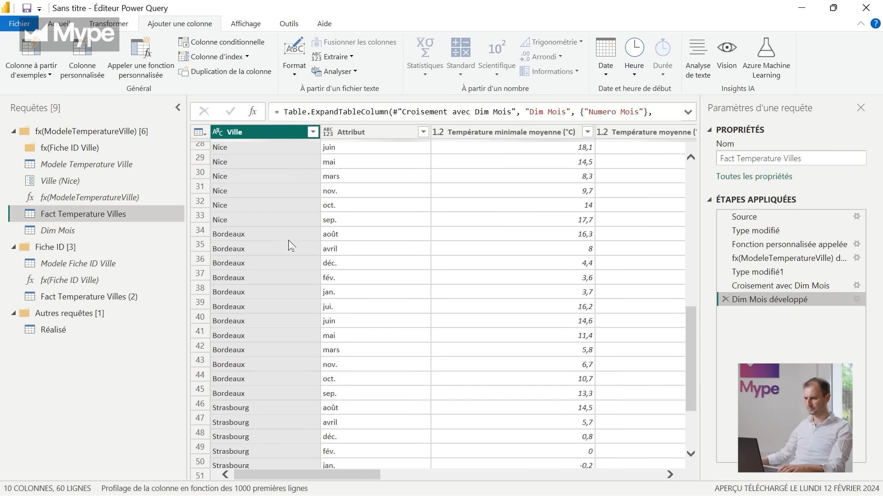
left_click_drag(285, 474, 267, 468)
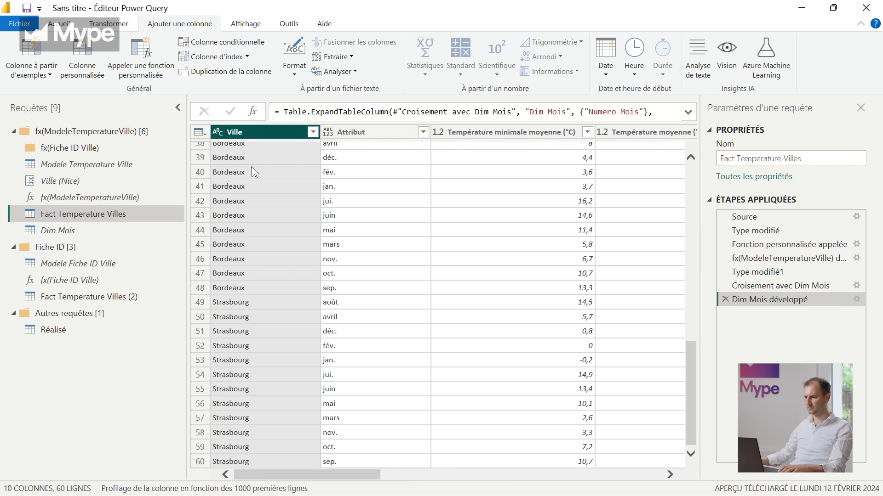
Step: Examine how Dim Mois matches month names to Numero Mois, and view the Croisement avec Dim Mois step in Fact Temperature Villes
left_click(54, 229)
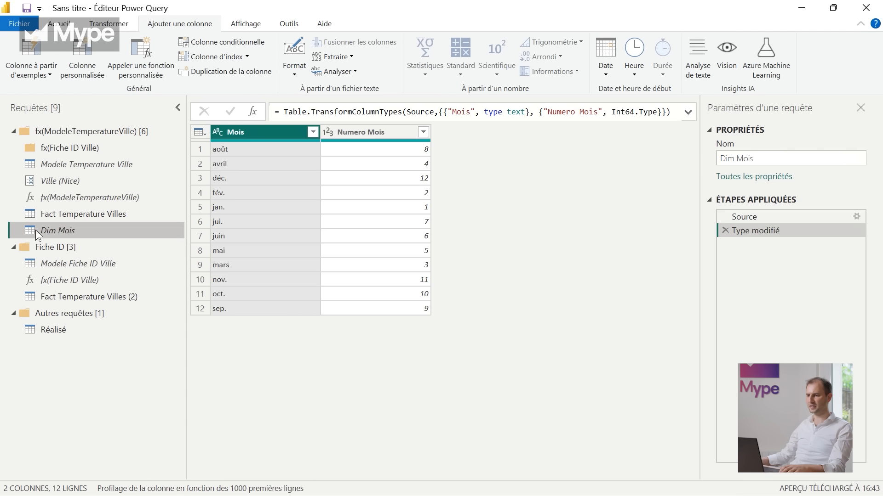
left_click(47, 234)
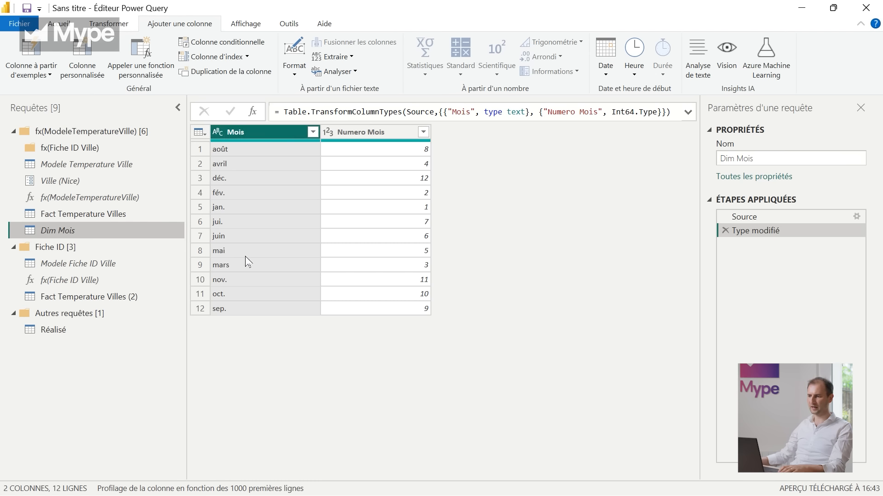
left_click(366, 138)
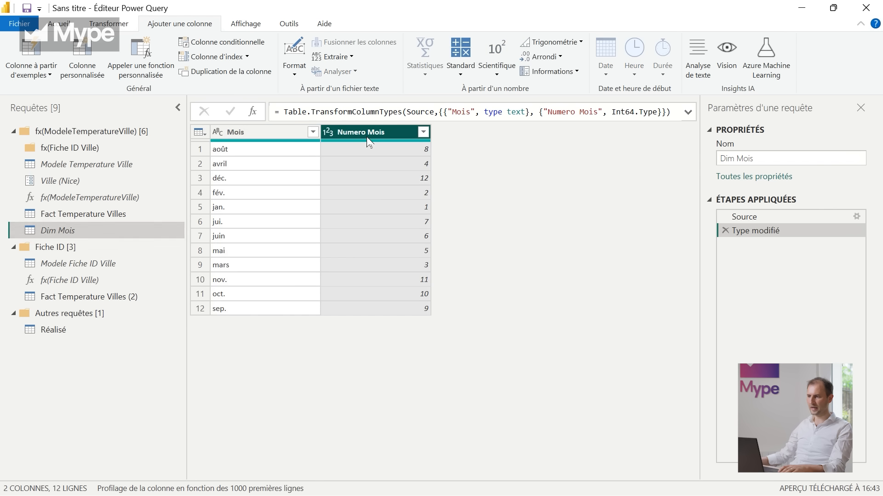
mouse_move(366, 141)
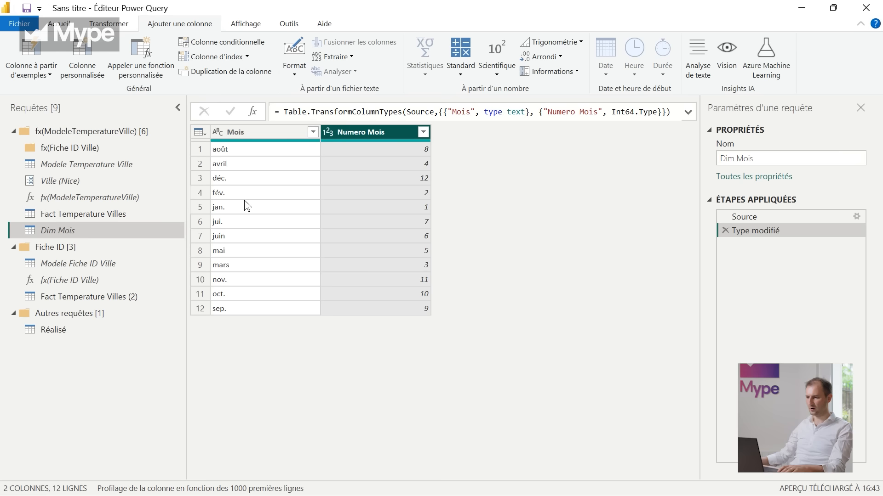
left_click(401, 192)
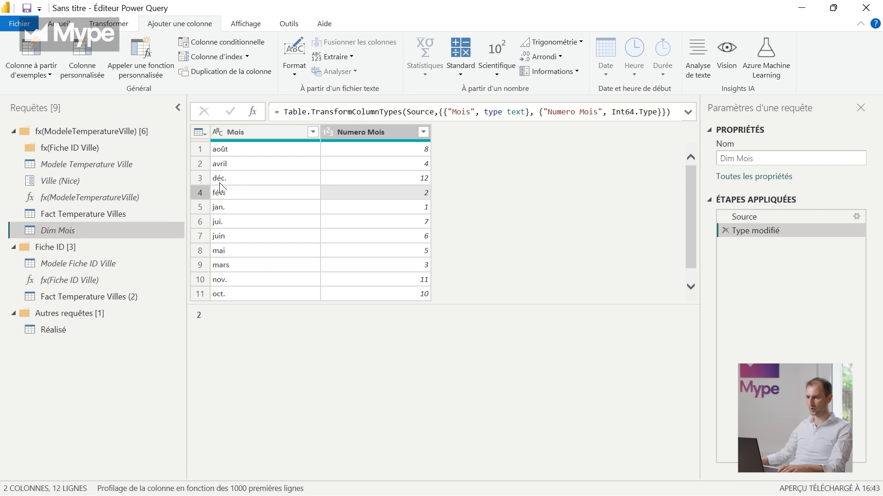
left_click(223, 182)
left_click(395, 183)
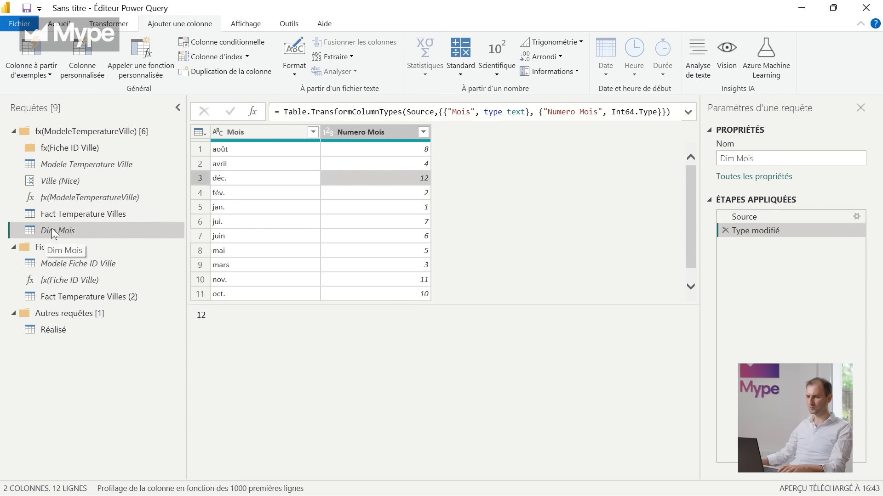
left_click(76, 214)
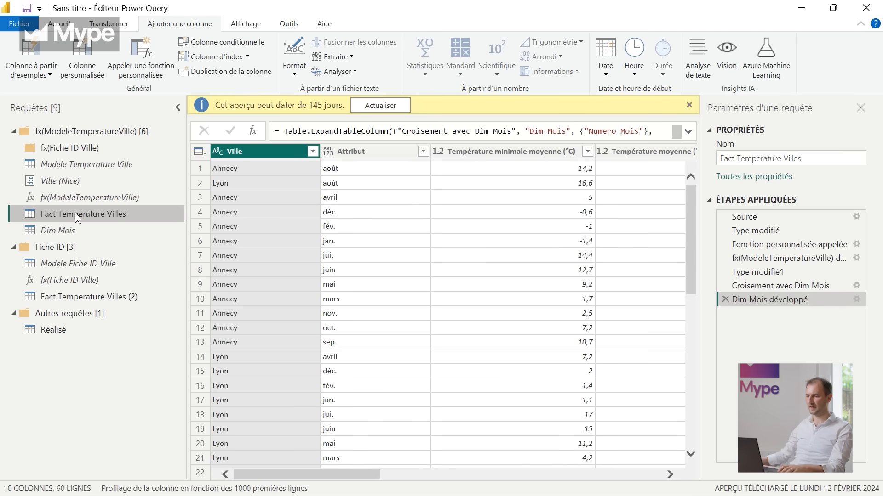
left_click(802, 286)
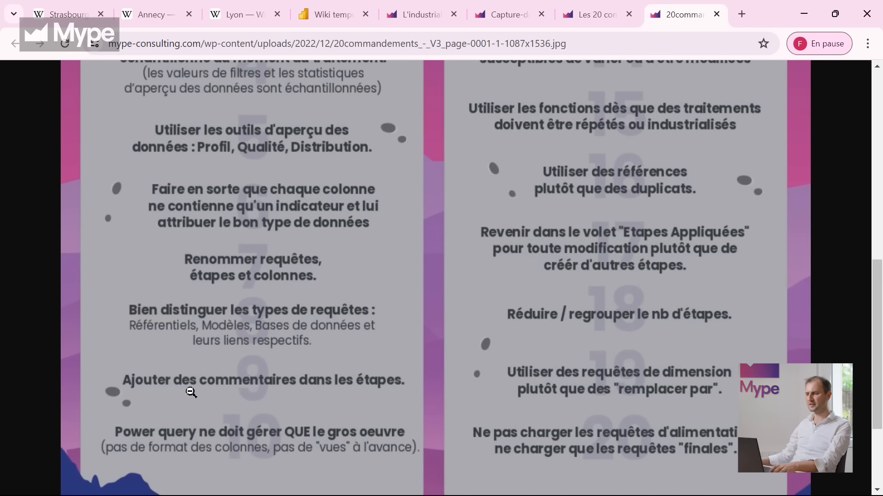
Step: Return to the Power Query Editor and compare the first row of Réalisé in Type modifié with the headers in En-têtes promus
key("alt+Tab")
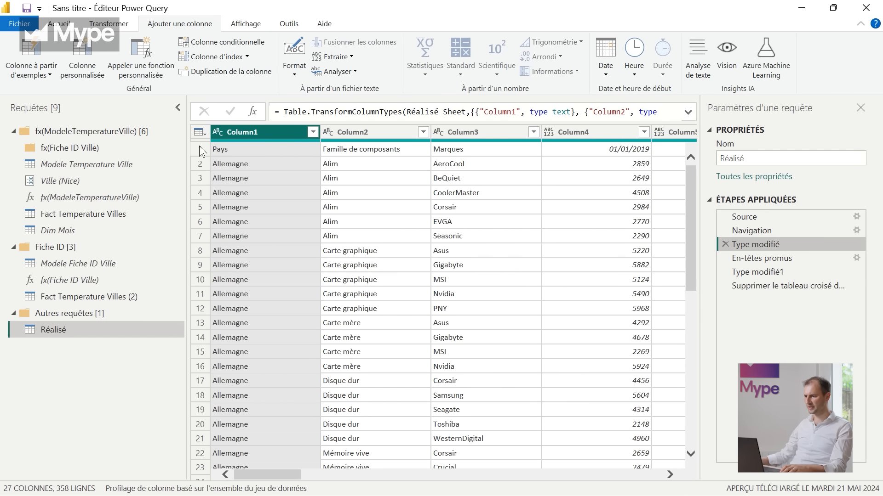
left_click(200, 150)
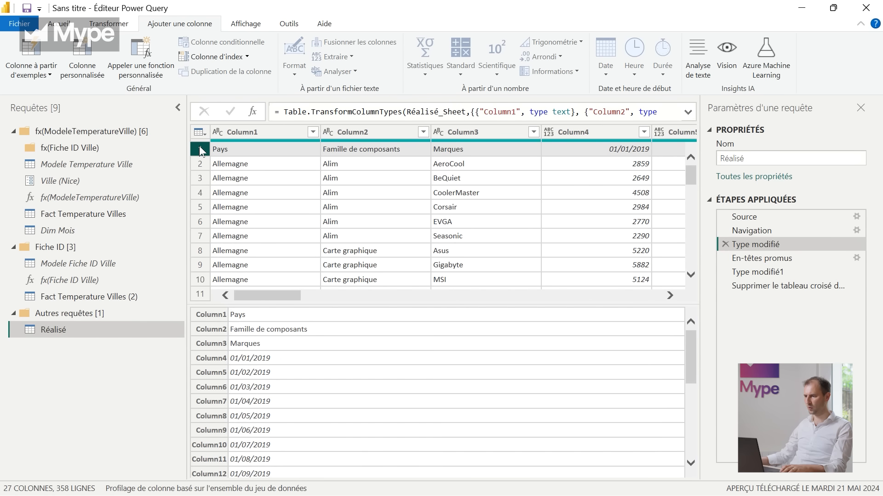
left_click(791, 260)
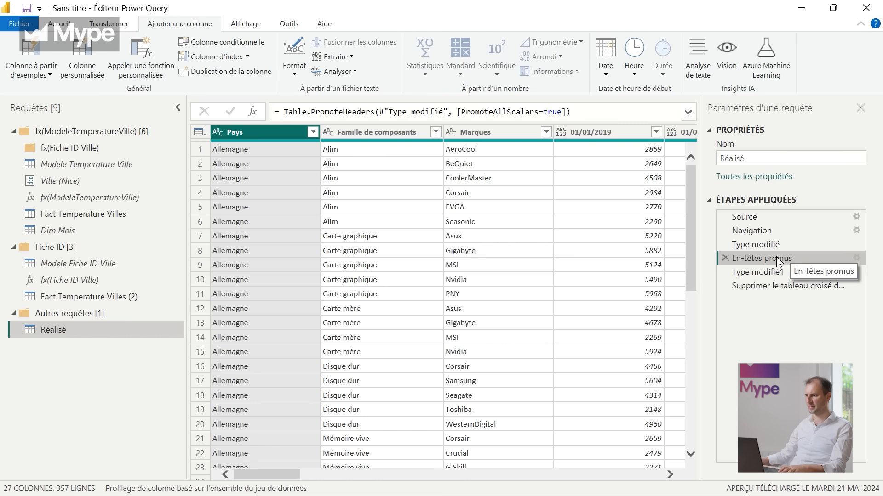
Step: Add the description "passage de la ligne 1 en tant qu'en têtes de colonnes" to the En-têtes promus step and display its comment
right_click(777, 260)
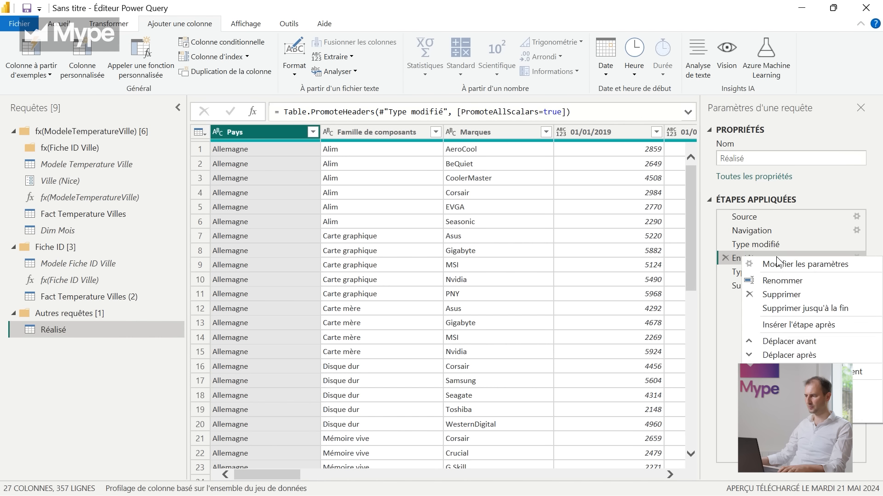
left_click(781, 416)
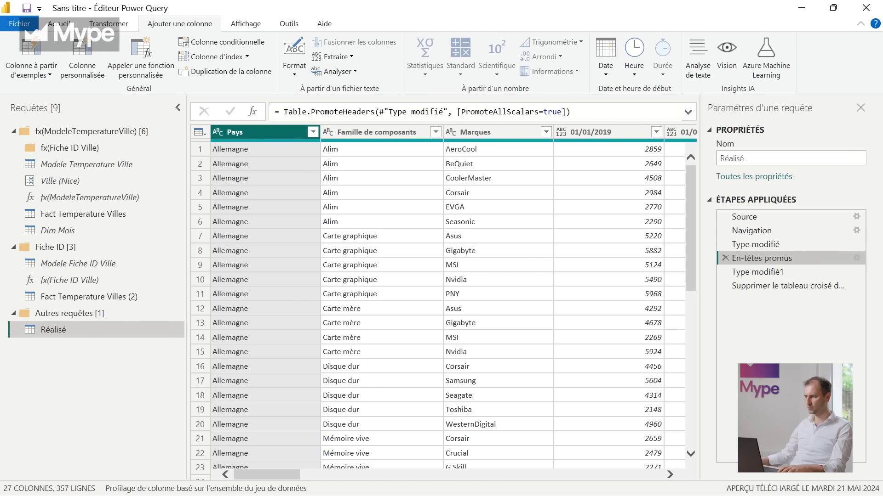
left_click(399, 259)
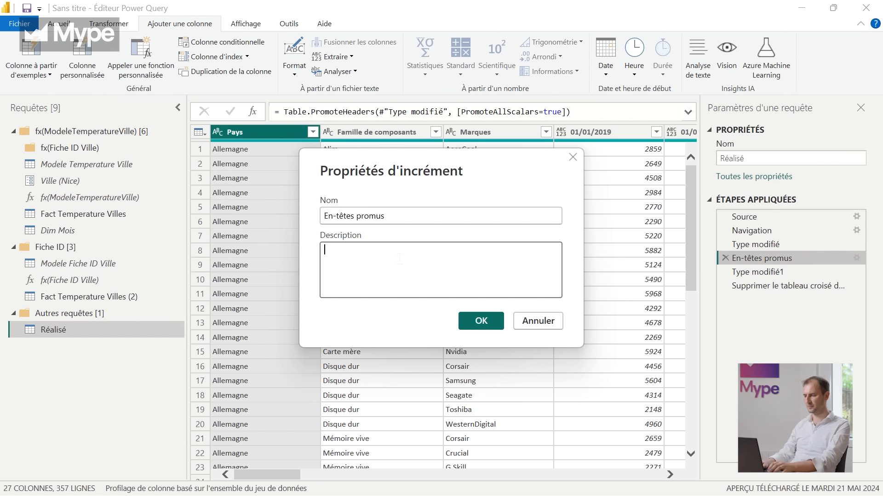
type("pass")
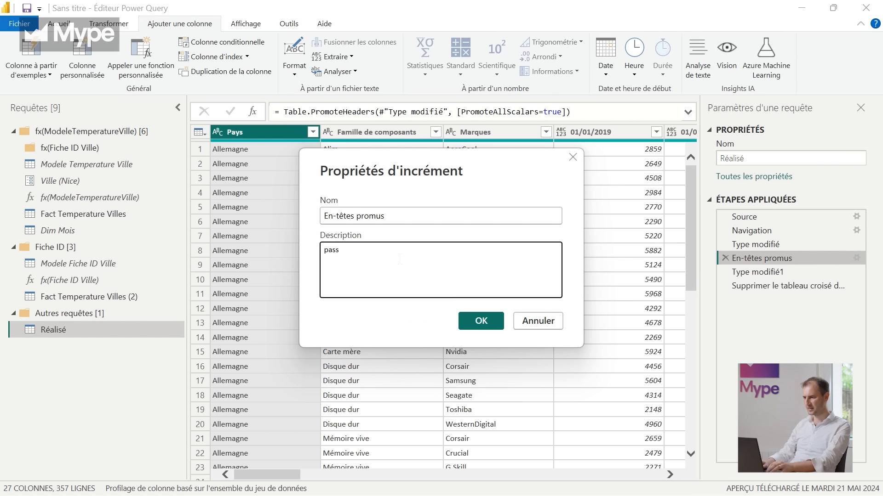
type("age de la l")
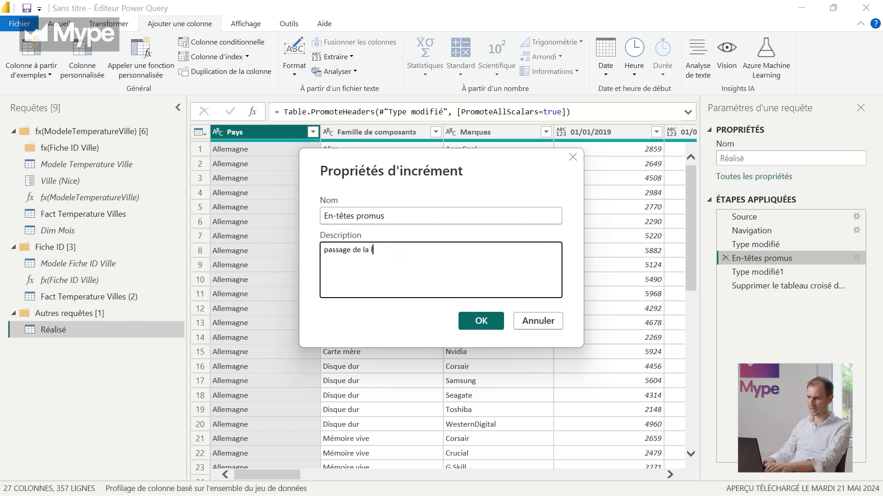
type("igne 1 en ")
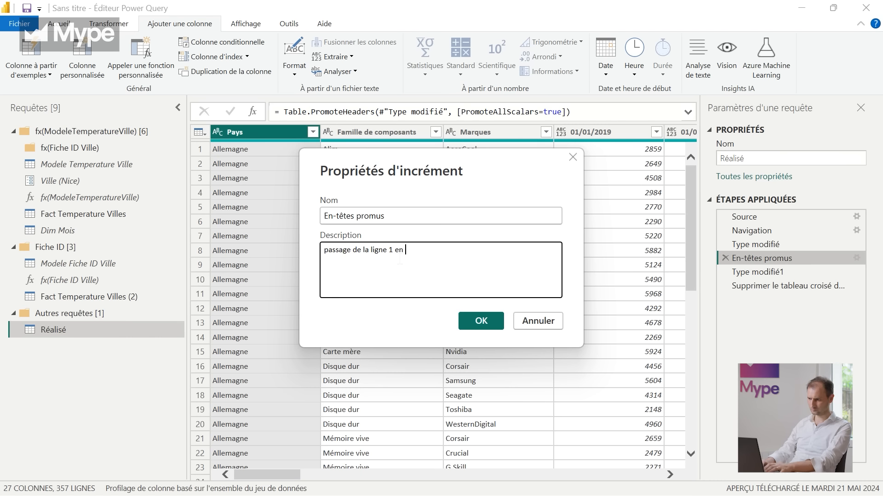
type("tant qu'en-")
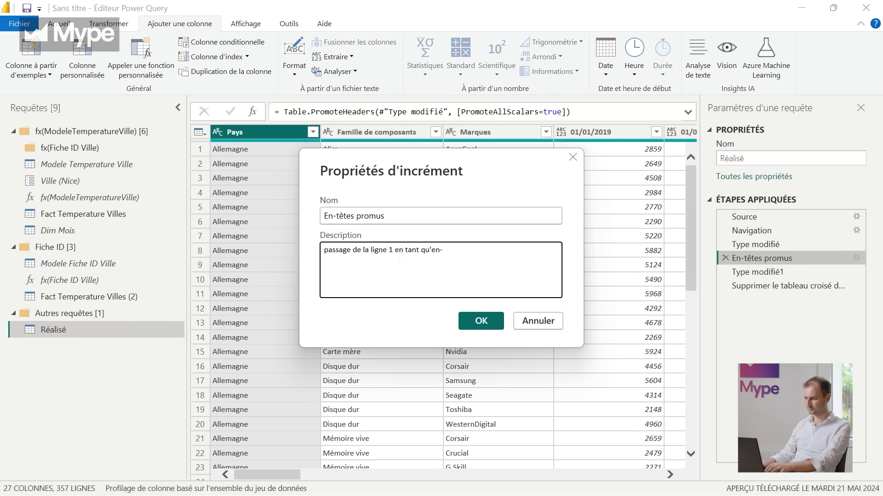
type(" têtes de colonnes")
left_click(481, 321)
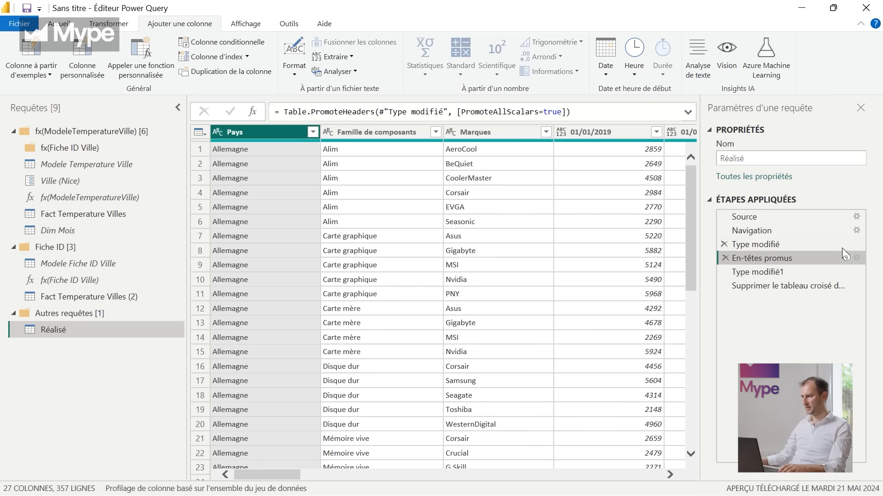
mouse_move(847, 262)
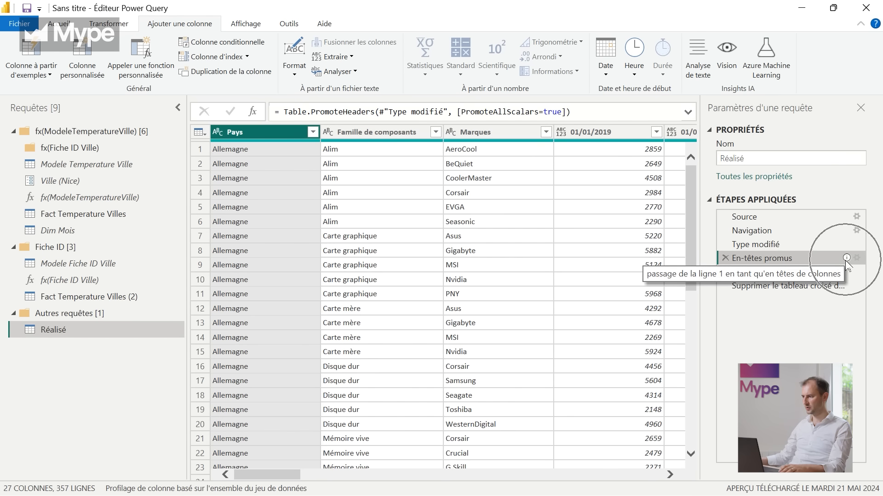
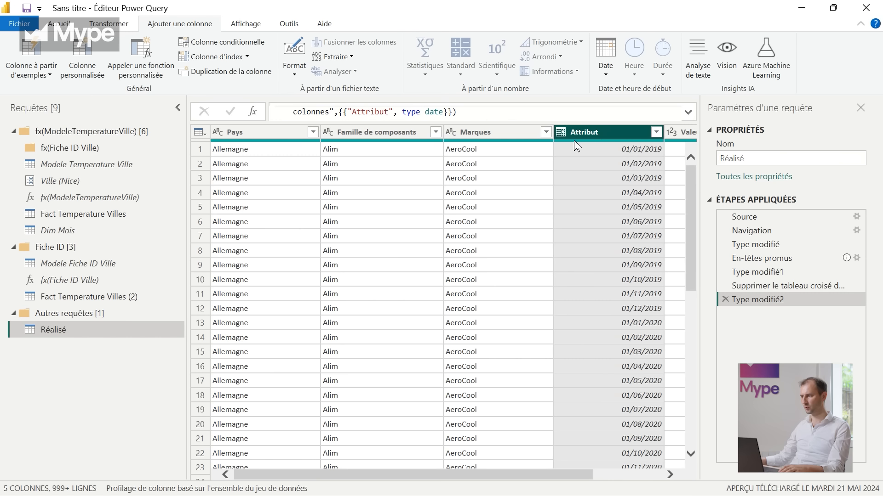
Step: Return to the Power Query Editor from the browser and open the Fact Temperature Villes query
left_click(561, 132)
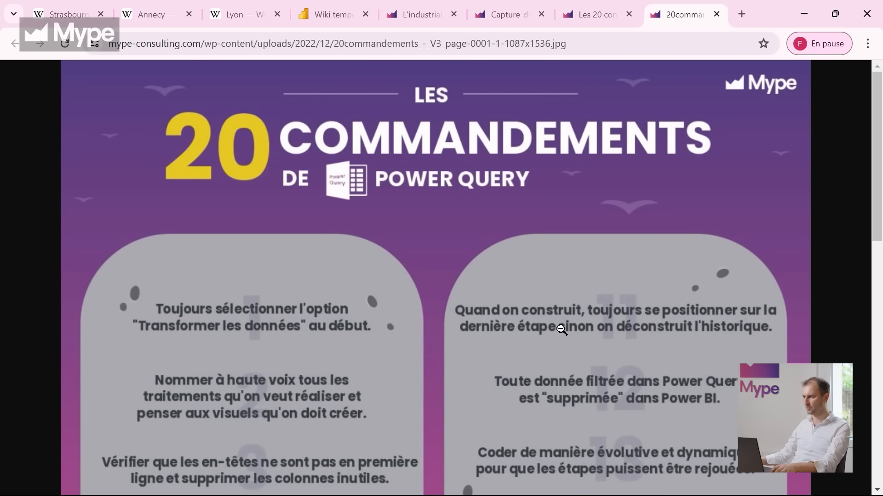
key("alt+Tab")
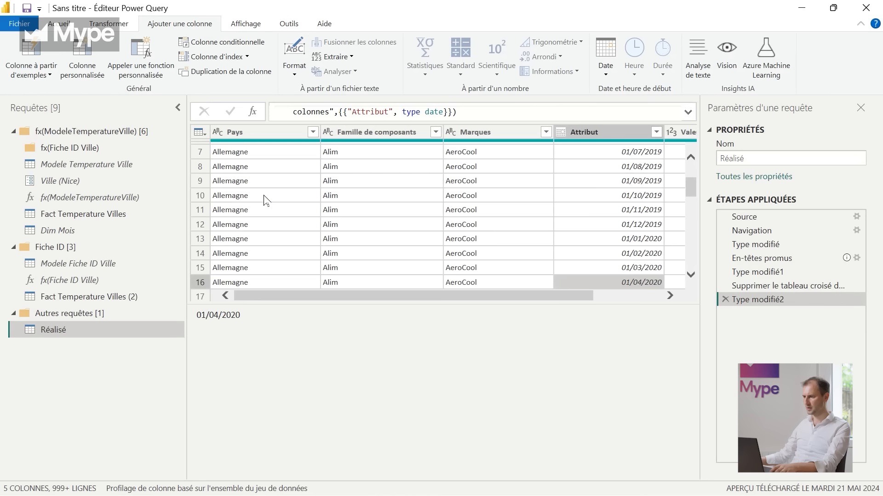
left_click(85, 216)
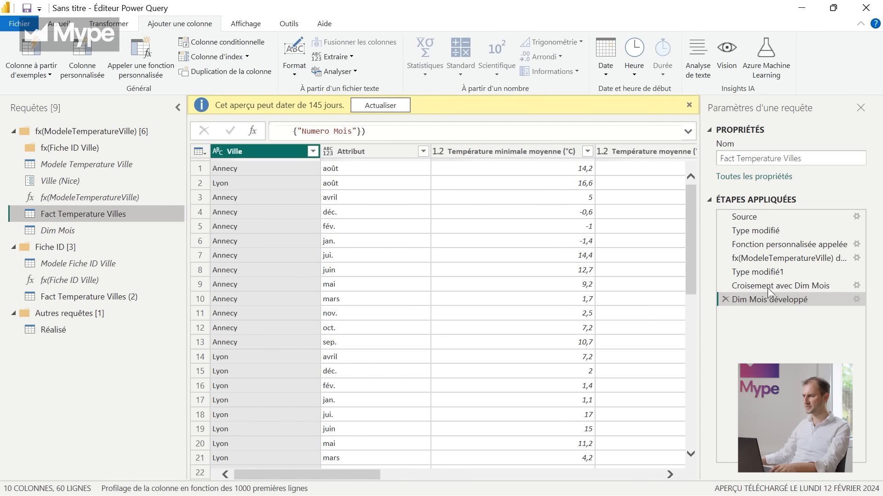
Step: Rename the Attribut column as Mois after the Dim Mois développé step, and delete the resulting rename step
double_click(346, 150)
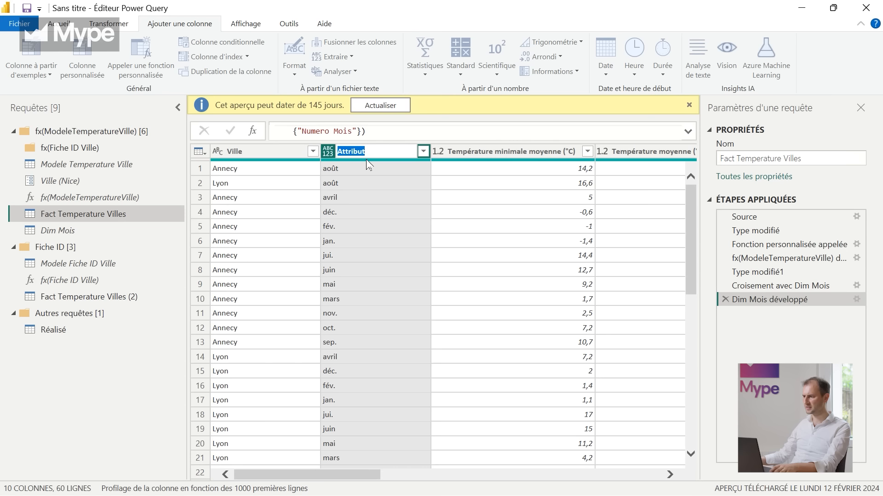
type("Mois")
key("Return")
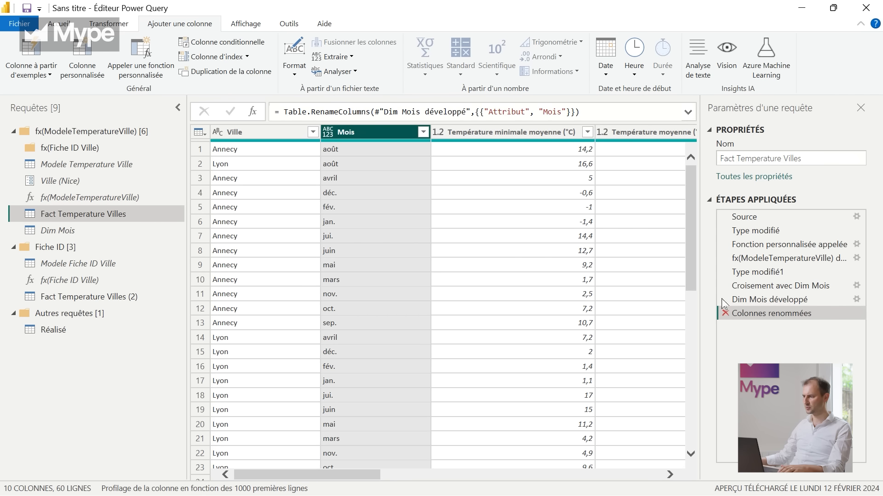
left_click(724, 314)
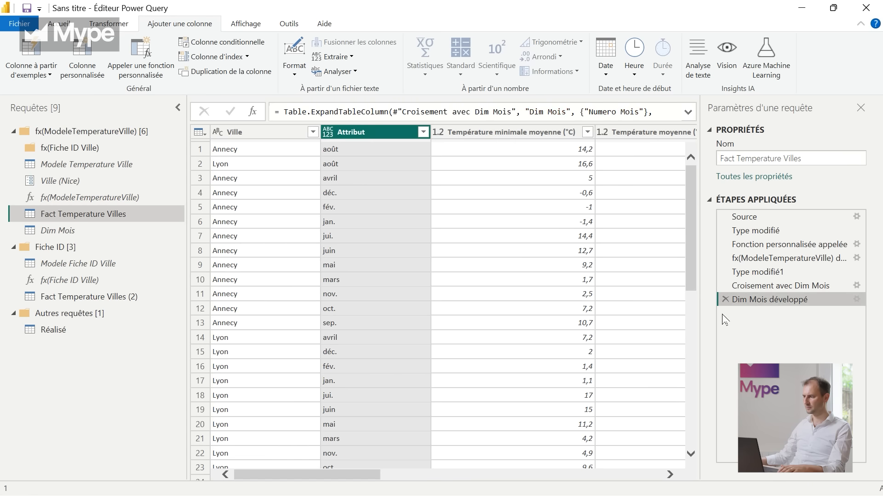
Step: Insert a renaming of Attribut as Mois after the Croisement avec Dim Mois step, and place it after Dim Mois développé
left_click(777, 285)
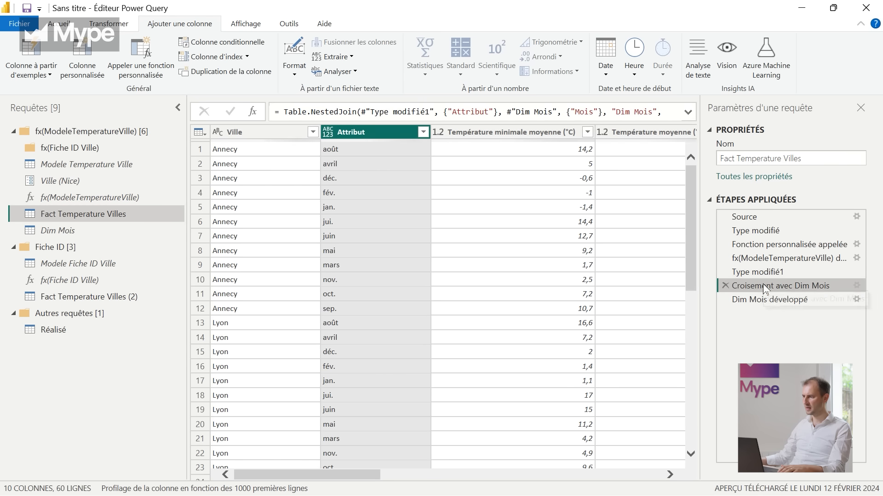
double_click(371, 134)
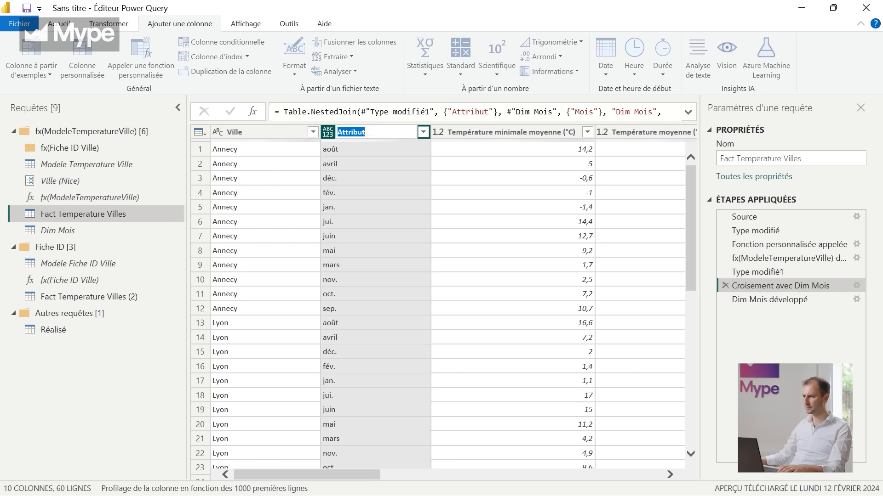
type("Mois")
key("Return")
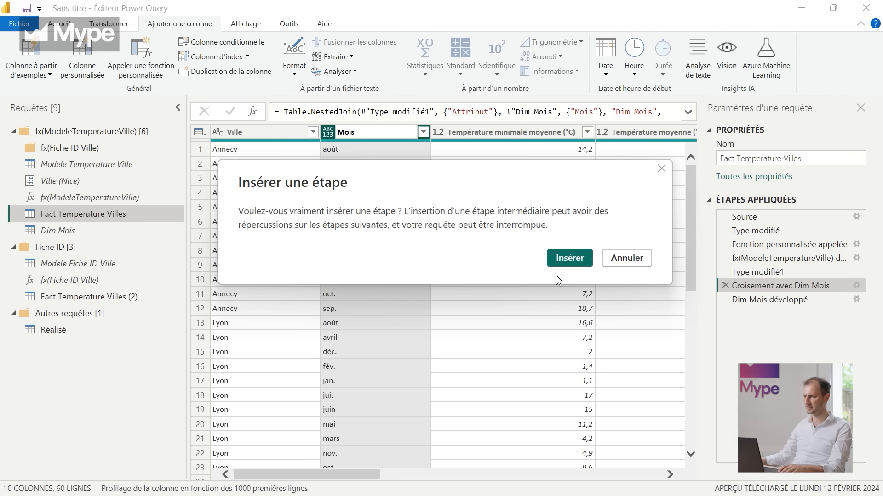
left_click(568, 256)
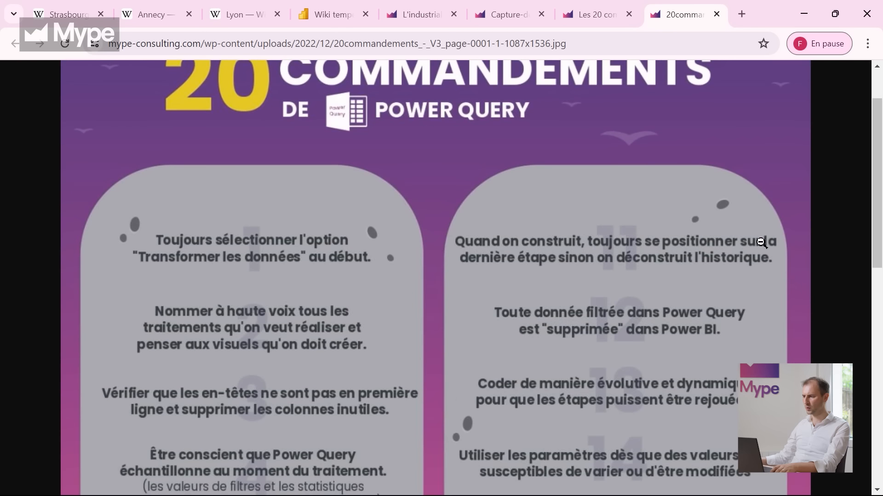
scroll(811, 313, "down", 1)
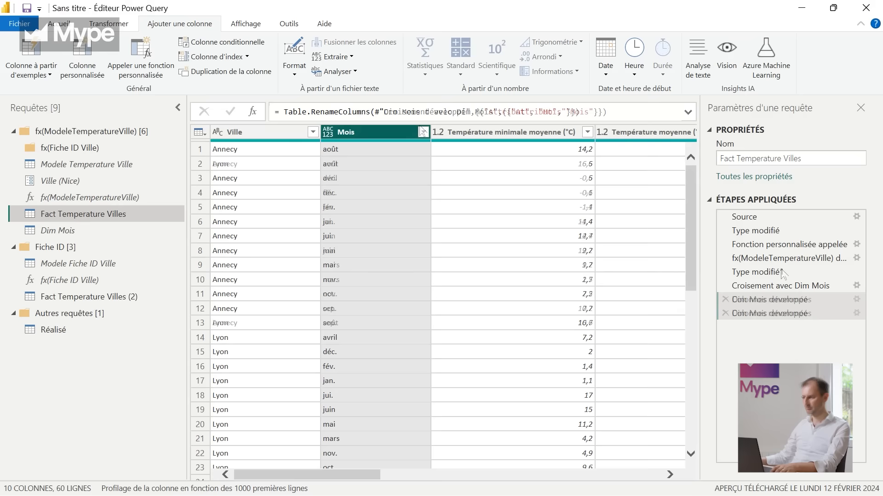
key("Return")
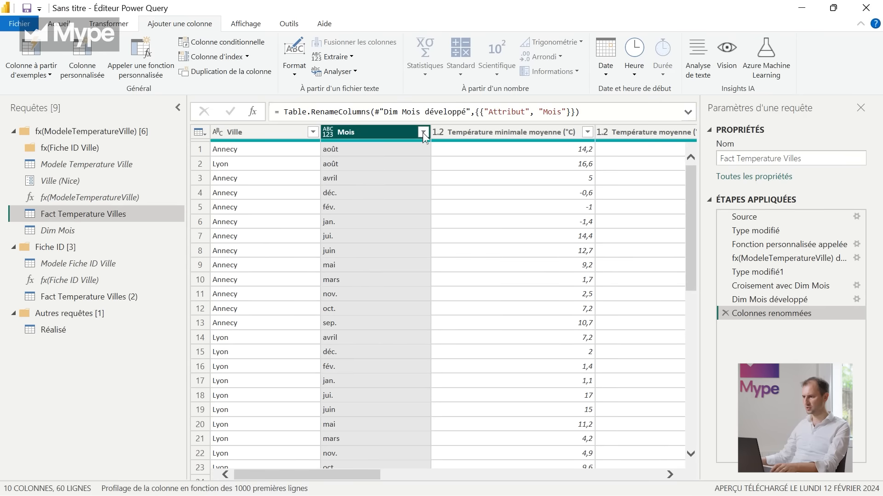
Step: Filter the Mois column of Fact Temperature Villes to keep only août, avril and déc
left_click(423, 132)
left_click(228, 276)
left_click(229, 290)
left_click(228, 304)
left_click(228, 318)
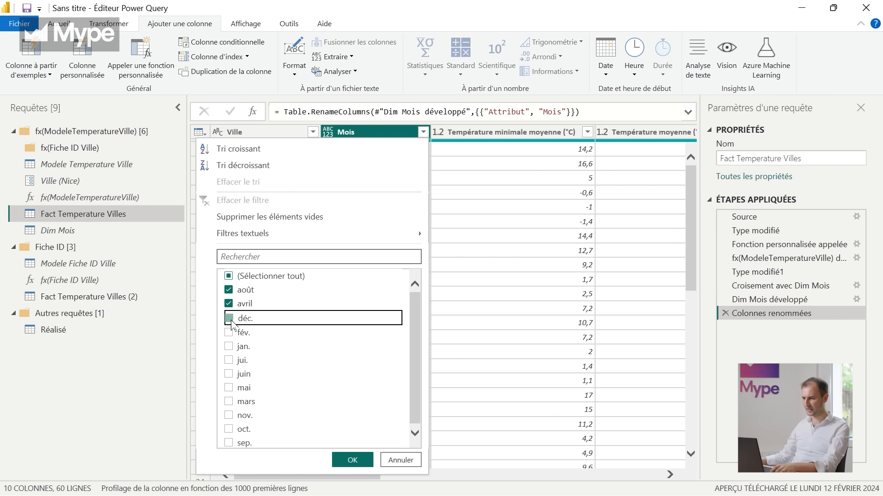
left_click(352, 460)
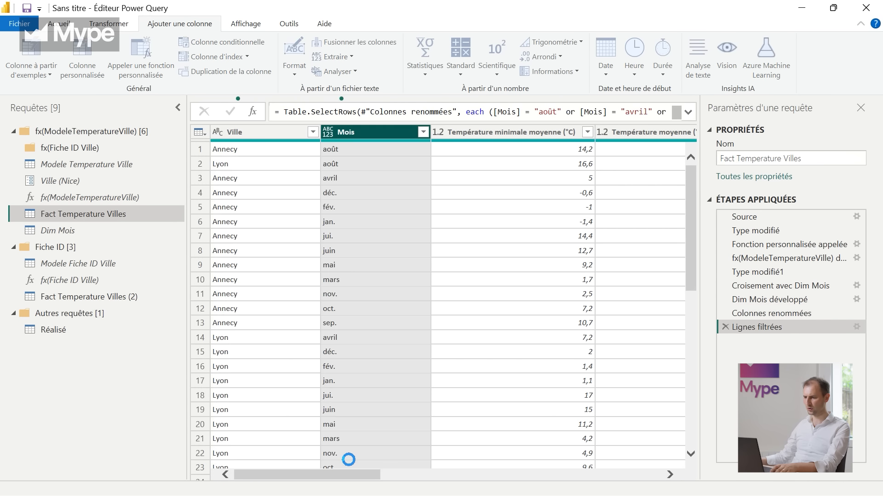
Step: Compare the rows of Fact Temperature Villes at the Colonnes renommées and Lignes filtrées steps
left_click(782, 314)
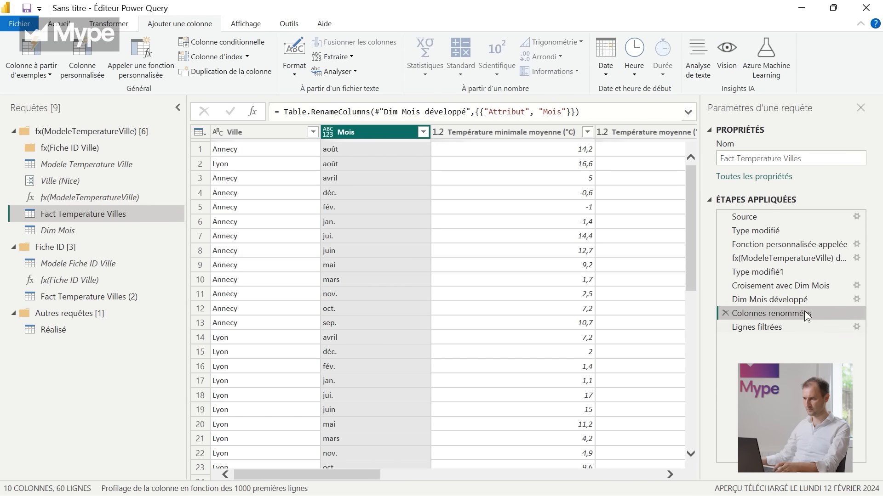
left_click(784, 324)
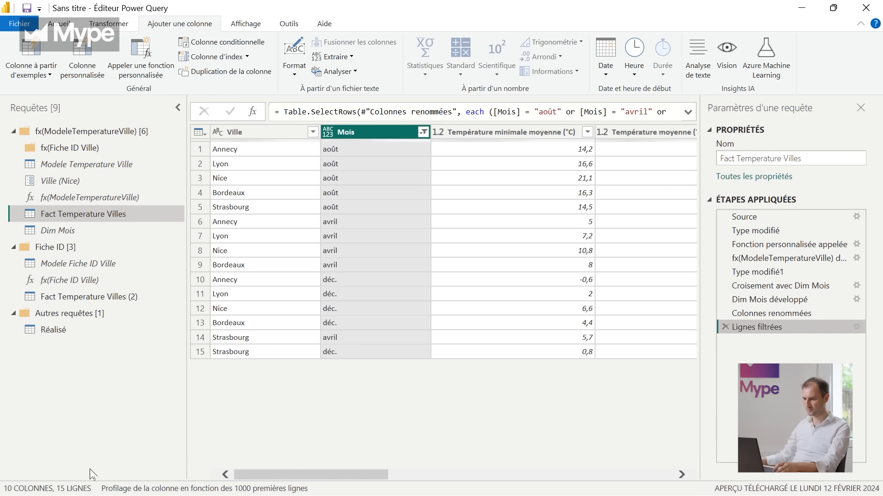
left_click(59, 23)
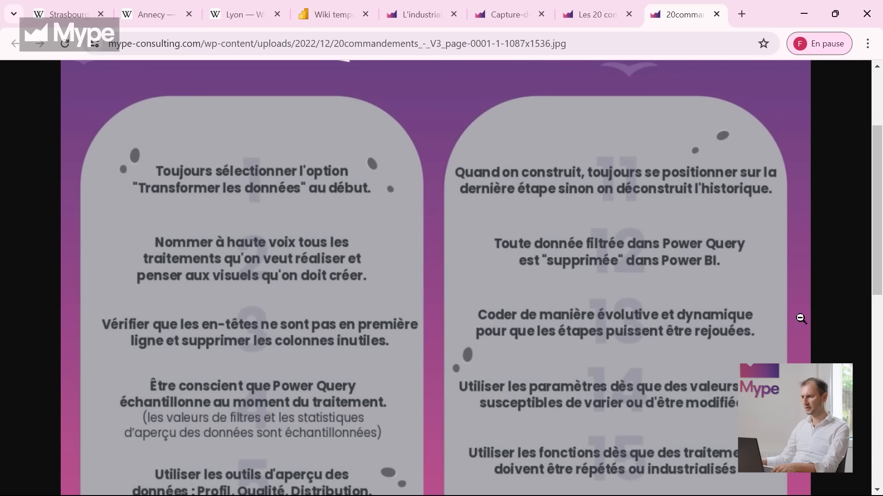
Step: Return to the Power Query Editor and review the applied steps of Réalisé in order, from Source to Type modifié2
key("alt+Tab")
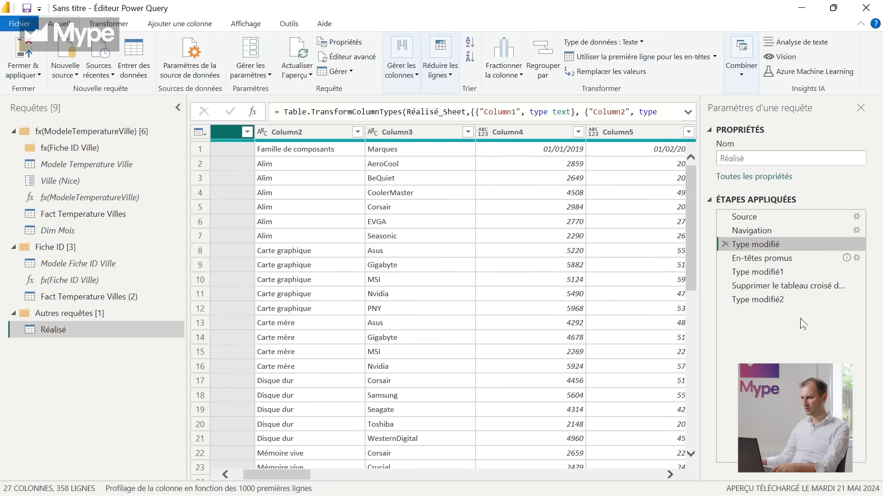
left_click(768, 216)
left_click(768, 231)
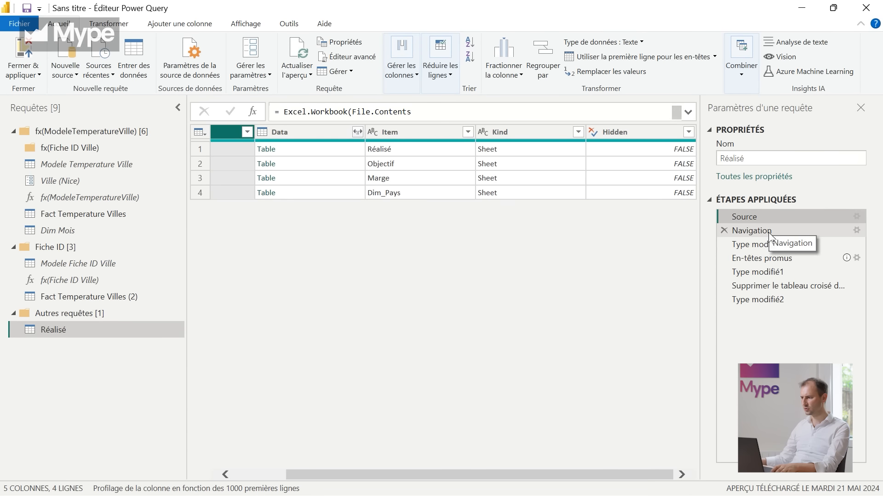
left_click(770, 244)
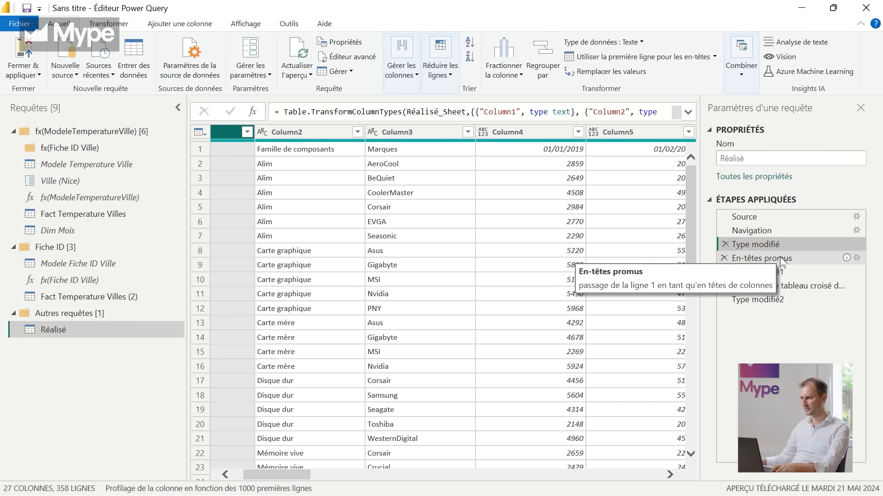
left_click(779, 258)
left_click(781, 272)
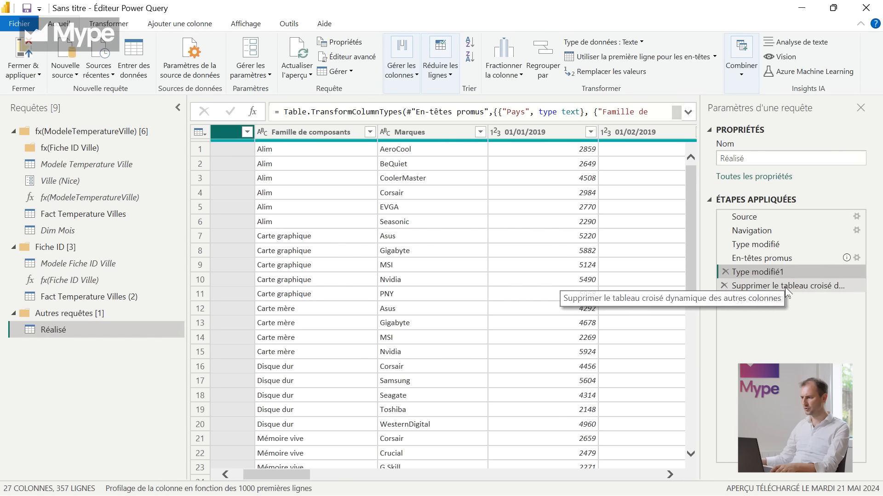
left_click(785, 286)
left_click(785, 298)
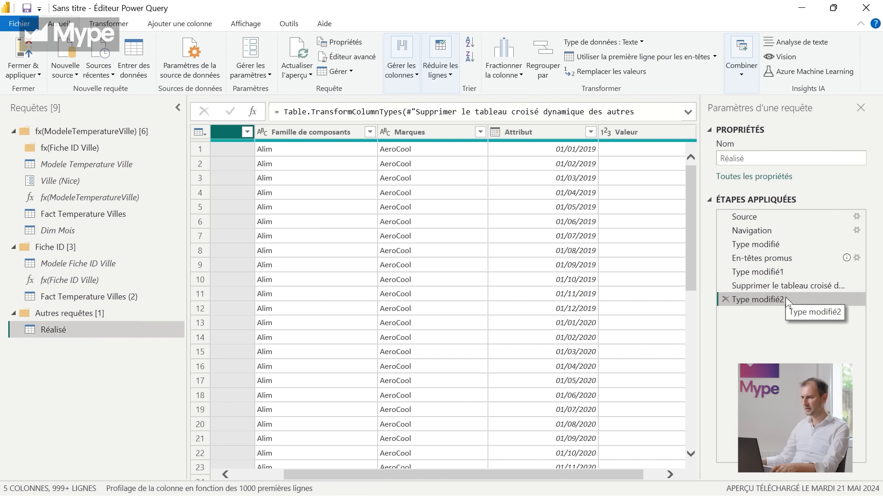
Step: Review Réalisé again at Source, Navigation, Type modifié2 and the step that unpivots the other columns
left_click(783, 217)
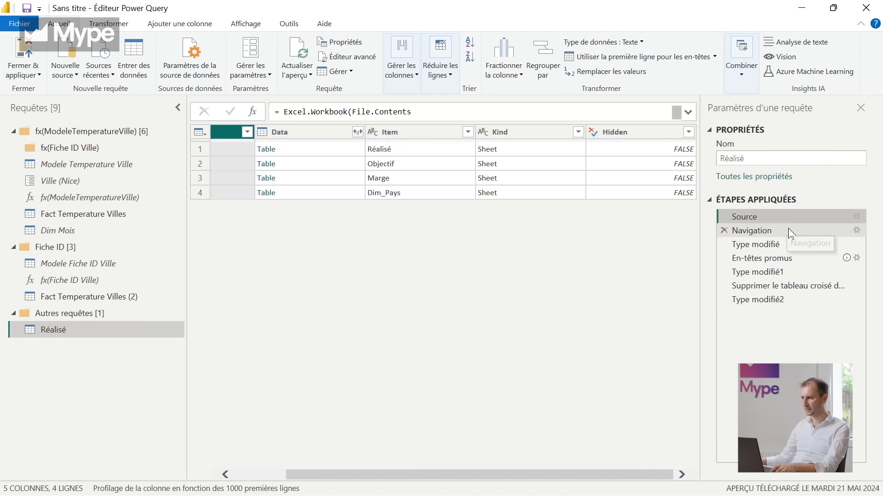
left_click(788, 229)
left_click(785, 218)
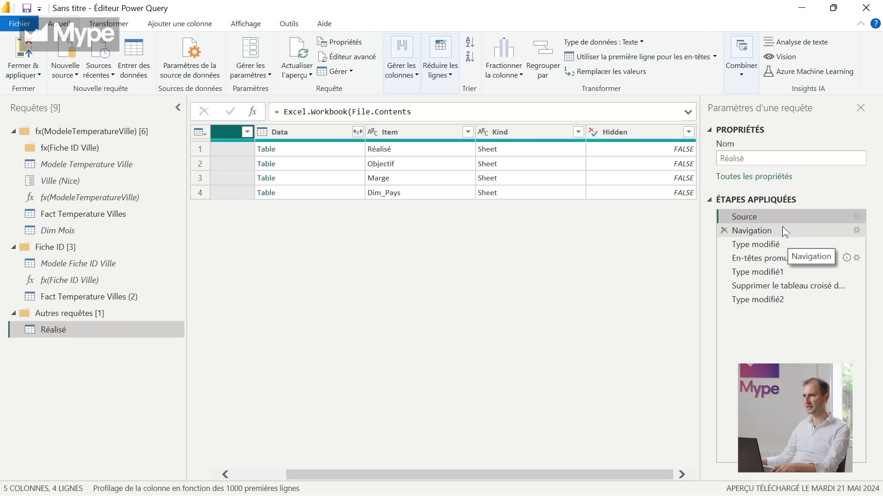
left_click(790, 285)
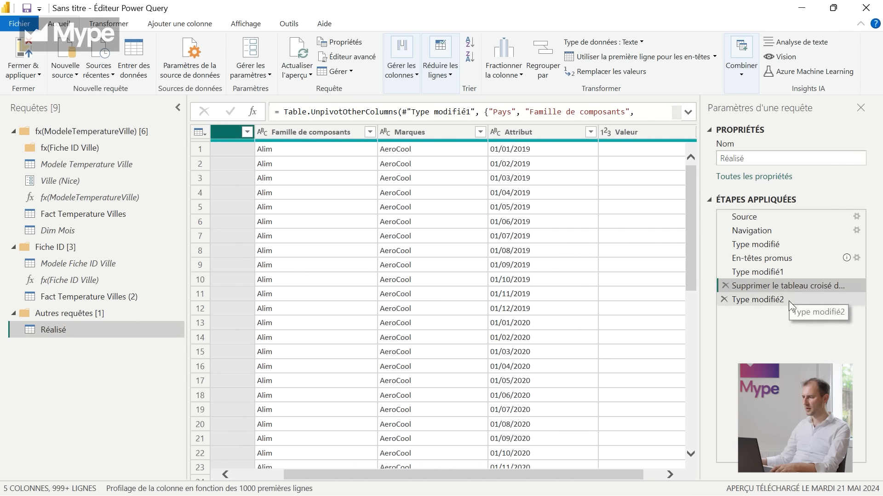
left_click(789, 301)
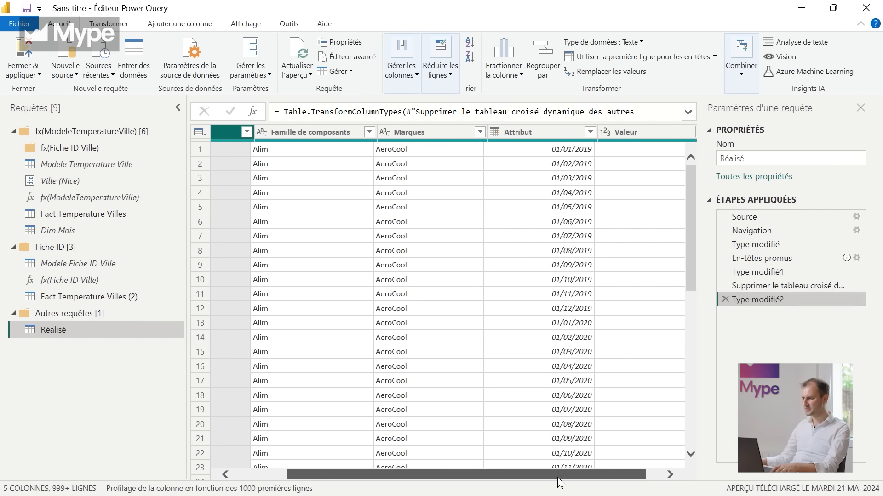
left_click(772, 286)
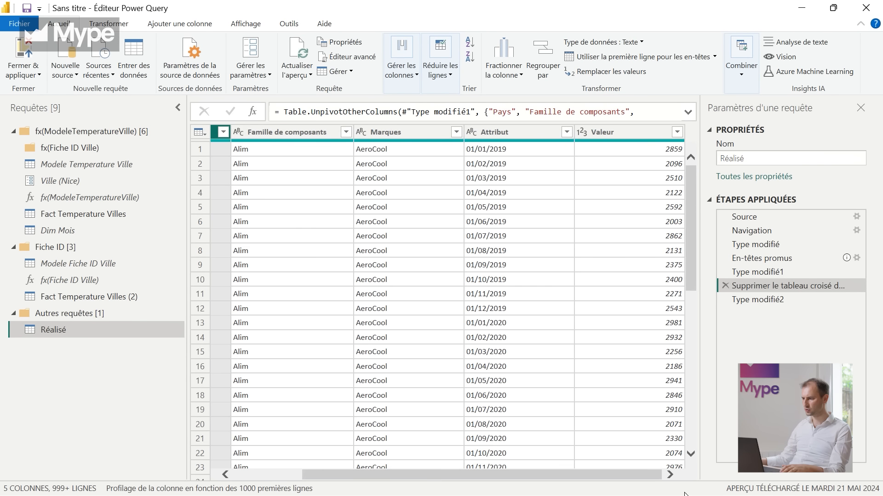
Step: Examine the monthly date columns of Réalisé at the Type modifié1 step, across the months of 2019
key("Up")
key("Right")
key("Right")
key("Right")
key("Right")
key("Right")
key("Right")
key("Right")
key("Right")
key("Right")
key("Right")
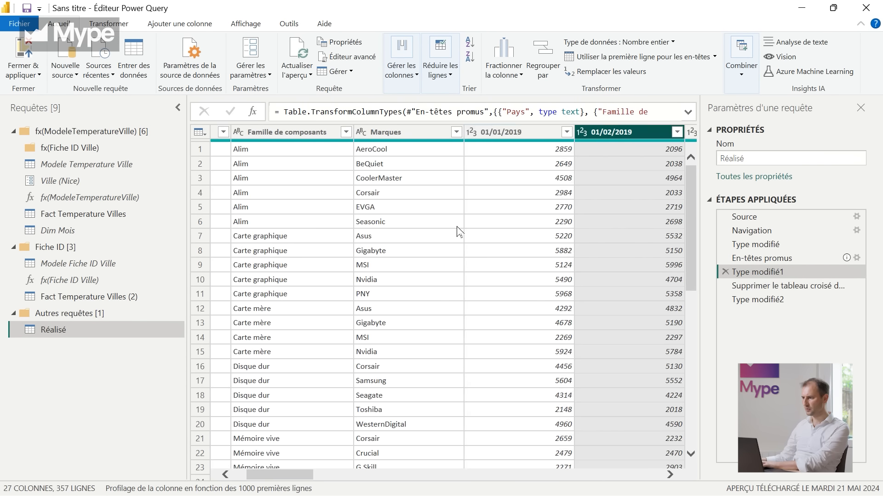
key("Right")
key("Right")
key("Right")
key("Right")
key("Right")
key("Right")
key("Right")
key("Right")
key("Right")
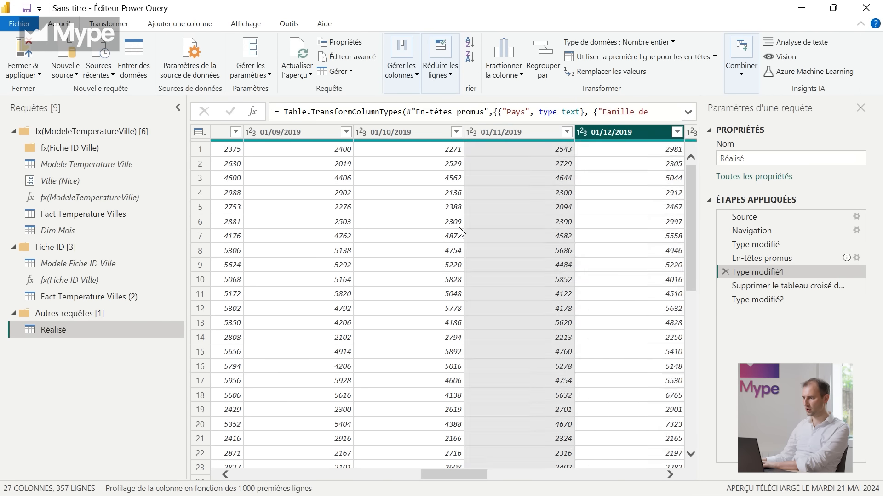
key("Left")
key("Left")
key("Left")
key("Left")
key("Left")
key("Left")
key("Left")
key("Left")
key("Left")
key("Left")
key("Left")
key("Left")
key("Left")
key("Left")
key("Left")
key("Left")
key("Left")
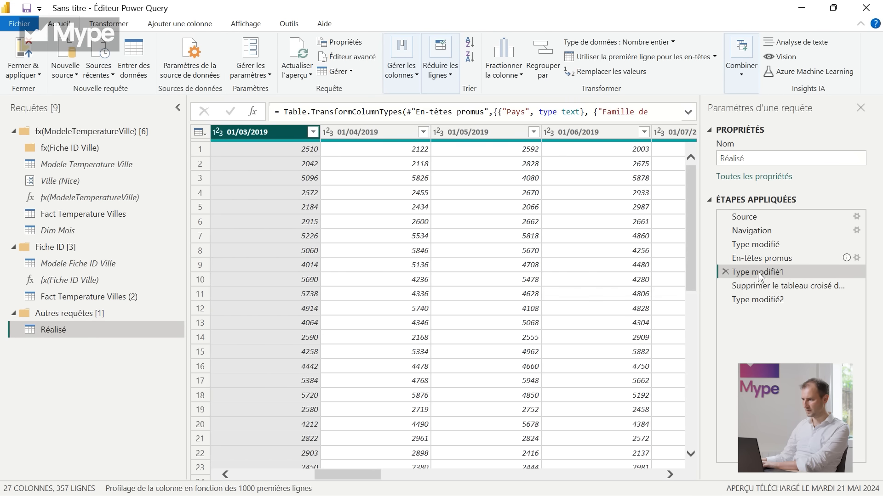
Step: Delete the Type modifié2 step and the step that unpivots the other columns from Réalisé
left_click(762, 285)
left_click(760, 300)
left_click(726, 299)
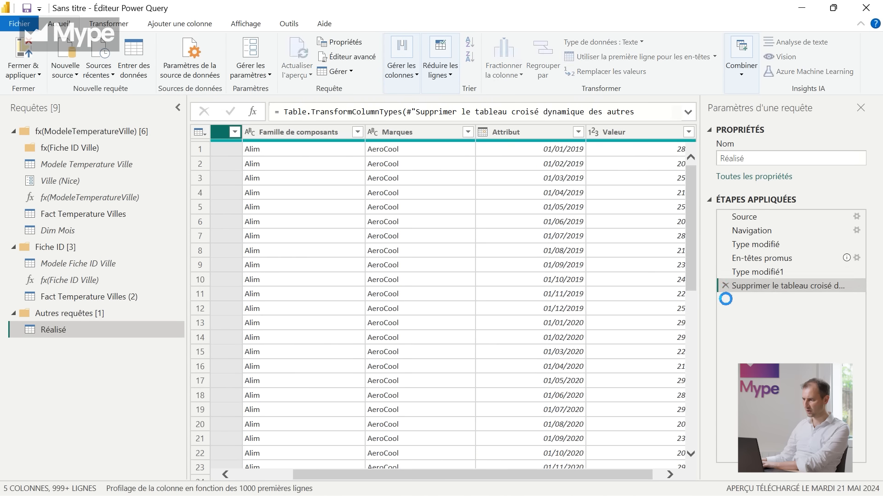
left_click(726, 285)
Step: Unpivot all columns of Réalisé other than Pays, Famille de composants and Marques
left_click(435, 131)
left_click_drag(289, 469, 239, 477)
left_click(267, 137)
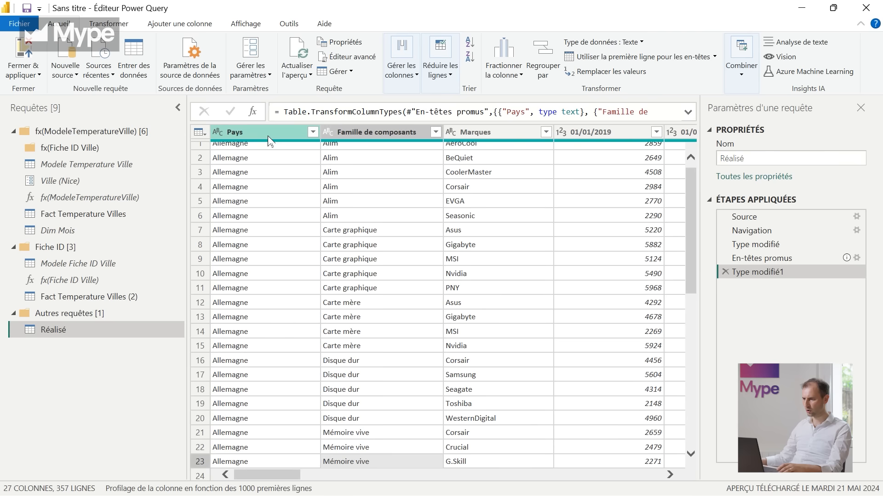
left_click(492, 137, "shift")
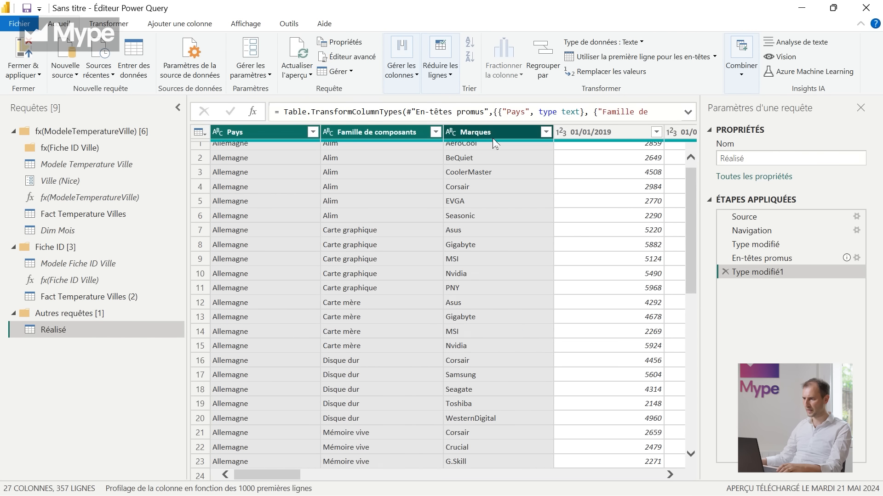
right_click(493, 132)
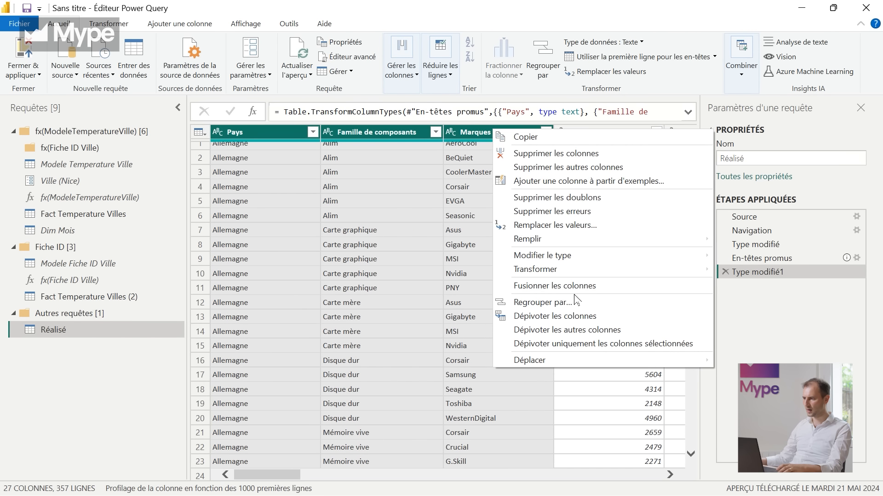
left_click(588, 331)
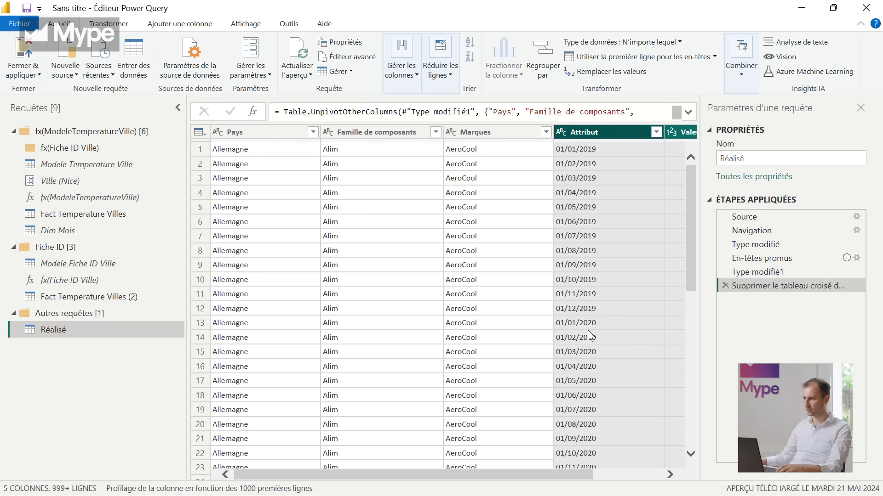
Step: Examine the Attribut and Valeur columns of the unpivoted Réalisé table, leaving their header names unedited
left_click_drag(549, 475, 619, 474)
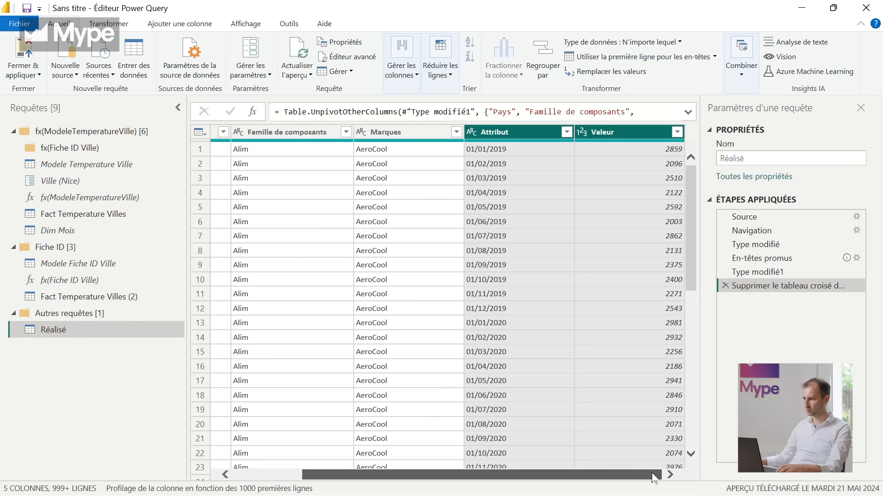
left_click(523, 134)
left_click(611, 133)
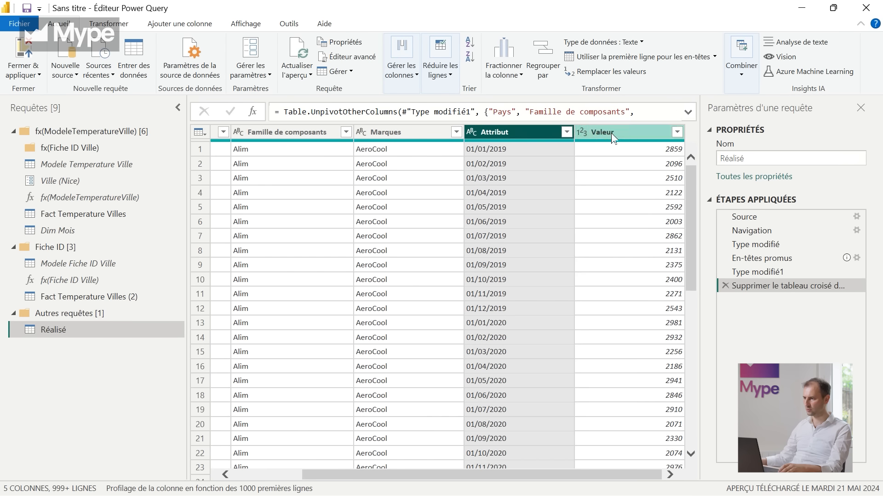
left_click(516, 136)
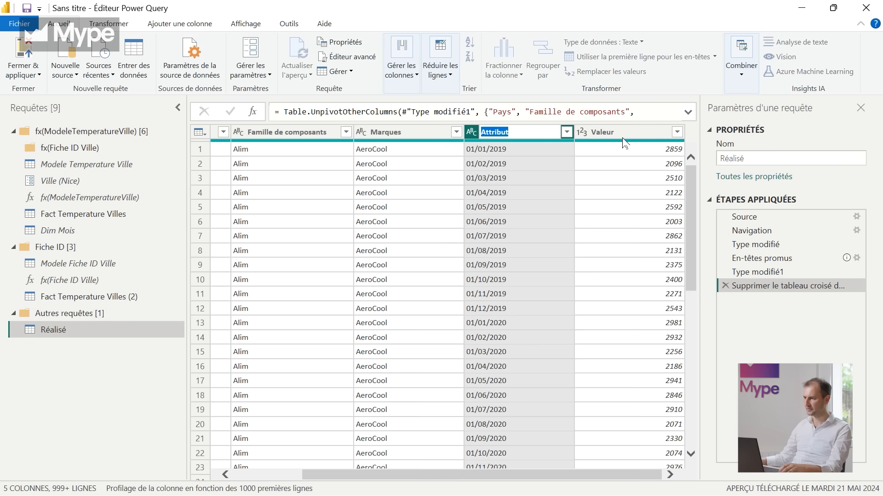
left_click(609, 131)
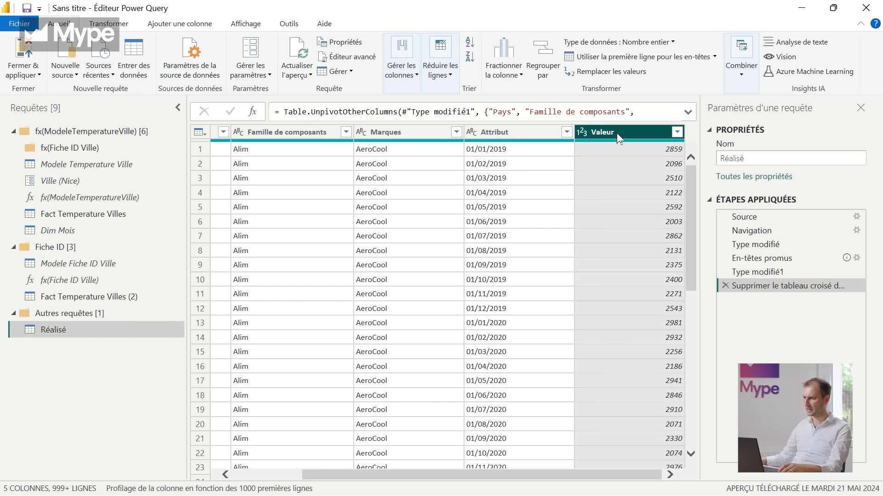
double_click(616, 133)
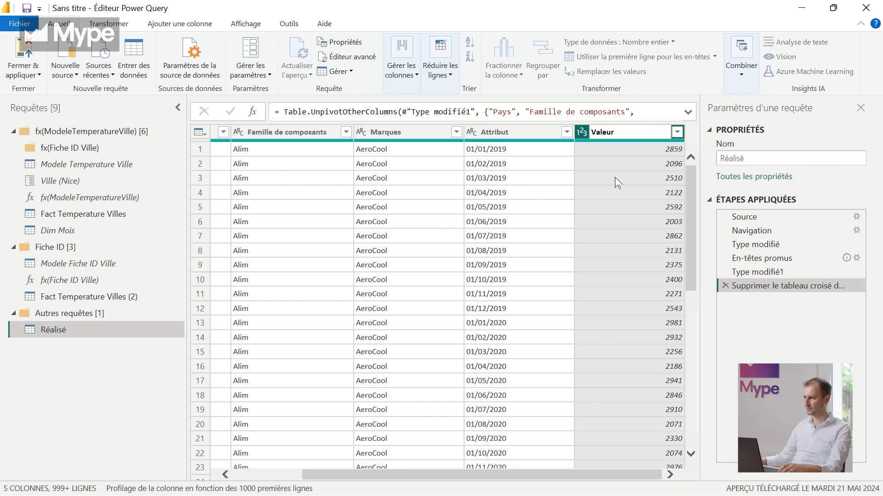
key("Escape")
Step: Read the full Table.UnpivotOtherColumns formula and check the dates listed in the Attribut column's filter without applying a filter
left_click(688, 112)
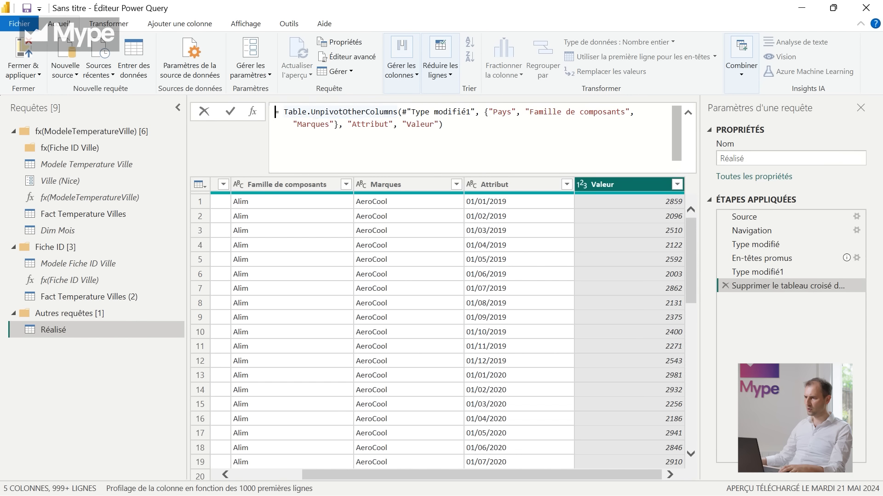
left_click_drag(315, 112, 380, 112)
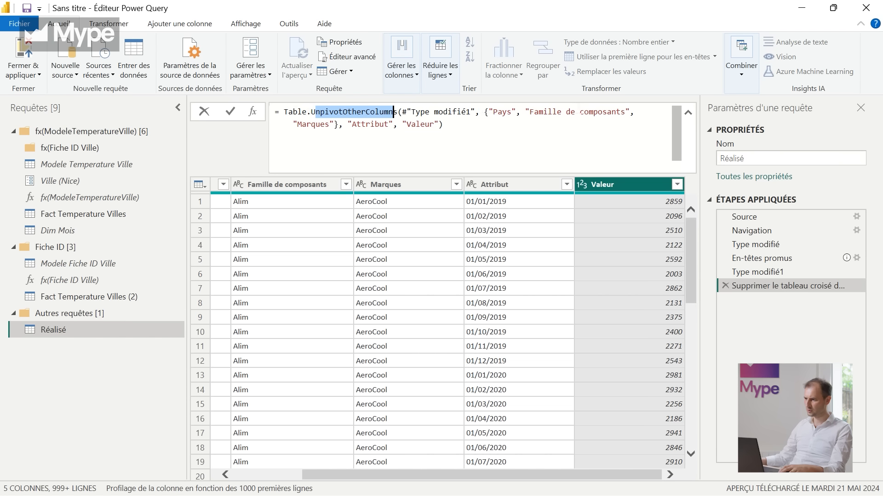
left_click_drag(488, 111, 433, 124)
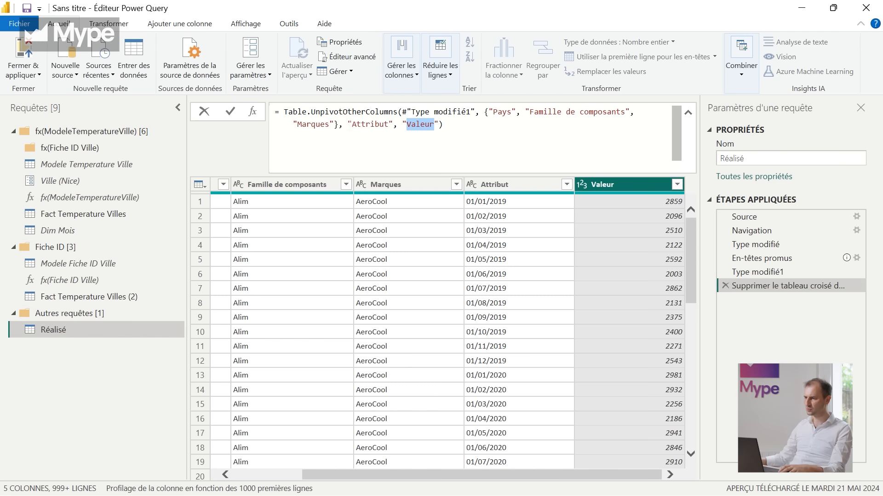
left_click(566, 185)
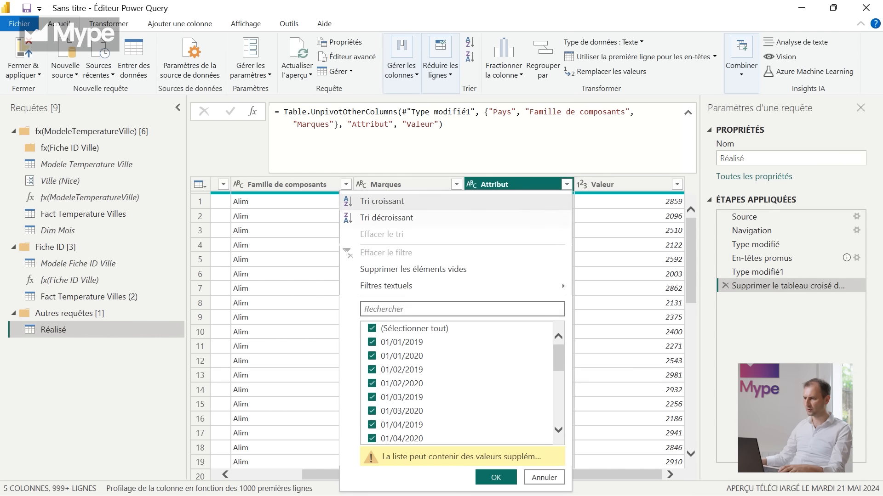
scroll(491, 374, "down", 5)
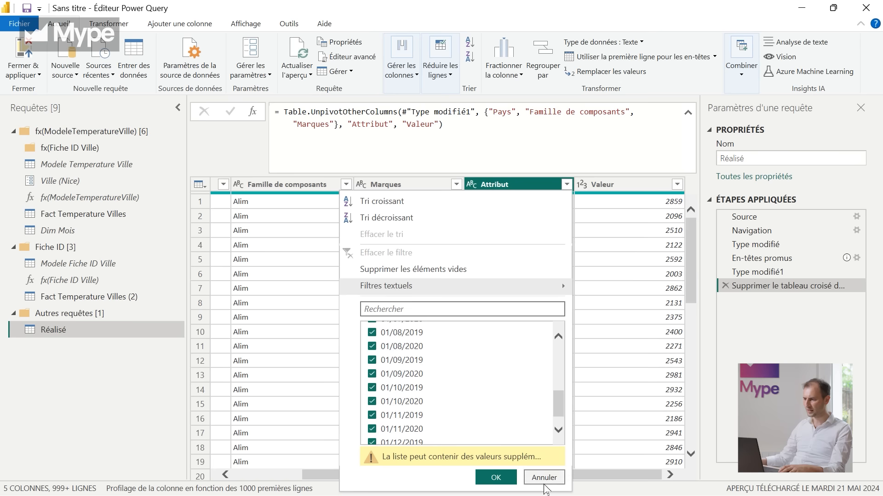
left_click(543, 478)
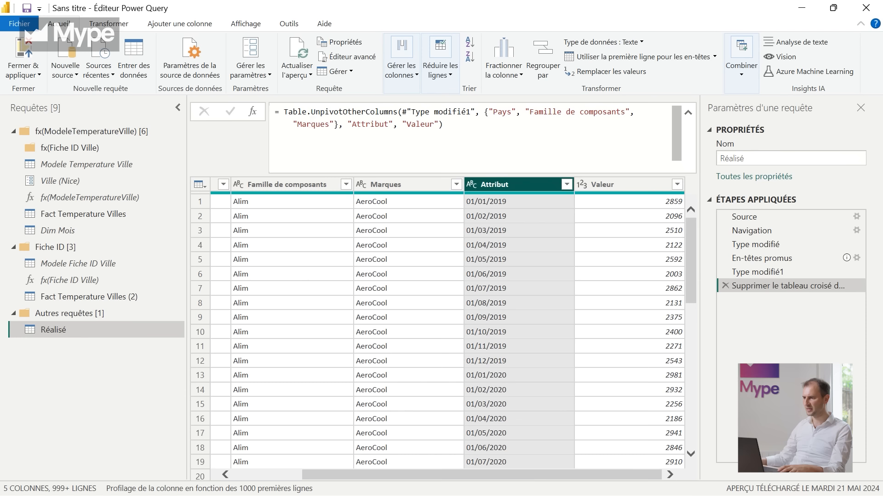
left_click(366, 128)
left_click(420, 129)
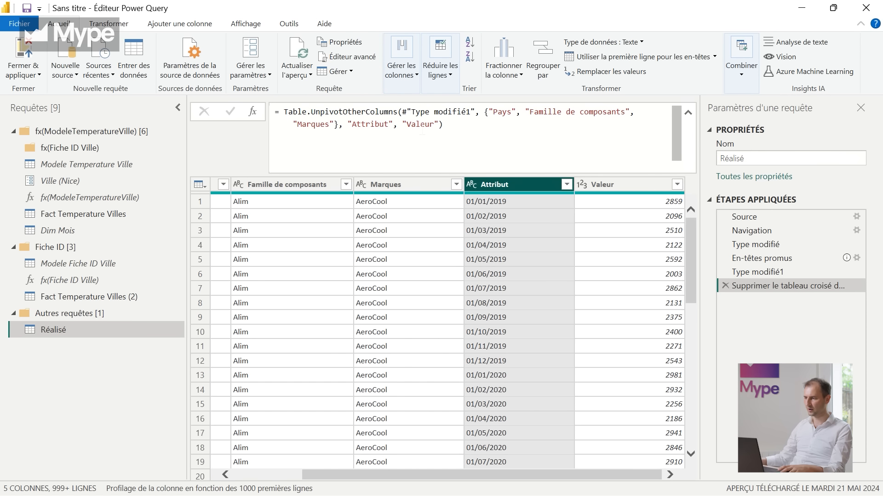
Step: Delete the step unpivoting the other columns and unpivot only the selected month columns, 01/01/2019 through 01/12/2020
left_click(725, 286)
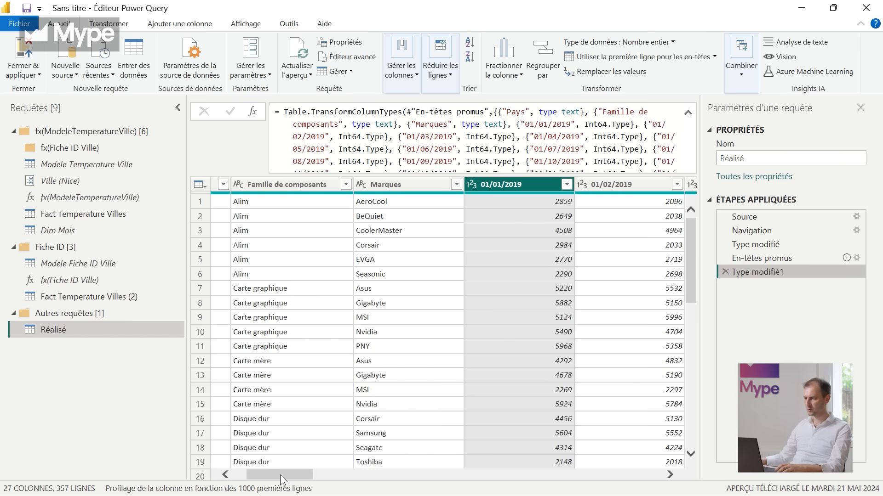
left_click_drag(281, 475, 629, 476)
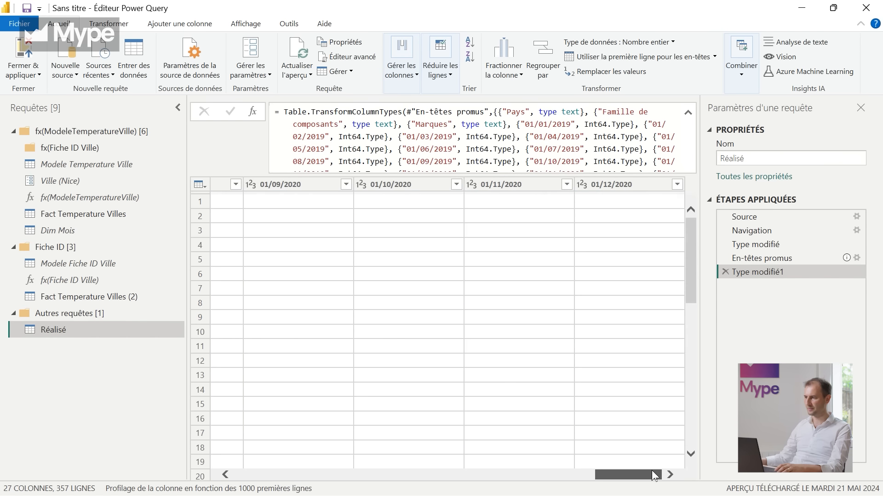
left_click(619, 181)
key("ctrl+a")
right_click(619, 181)
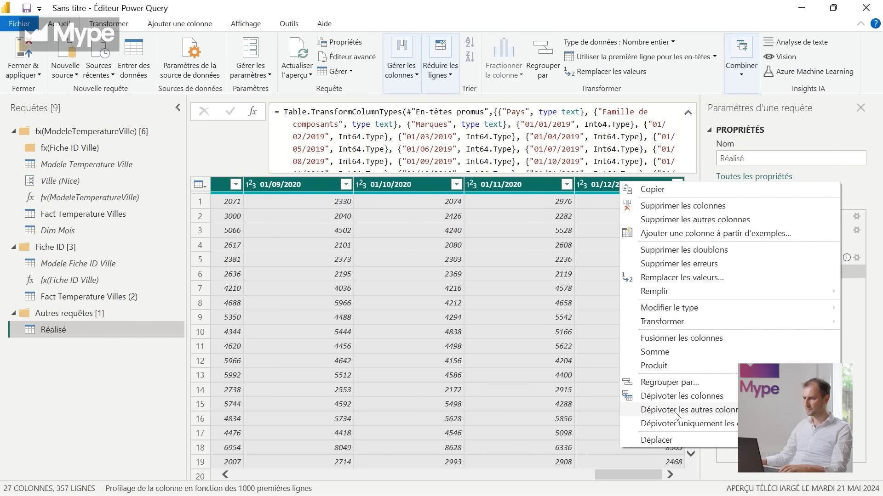
left_click(686, 423)
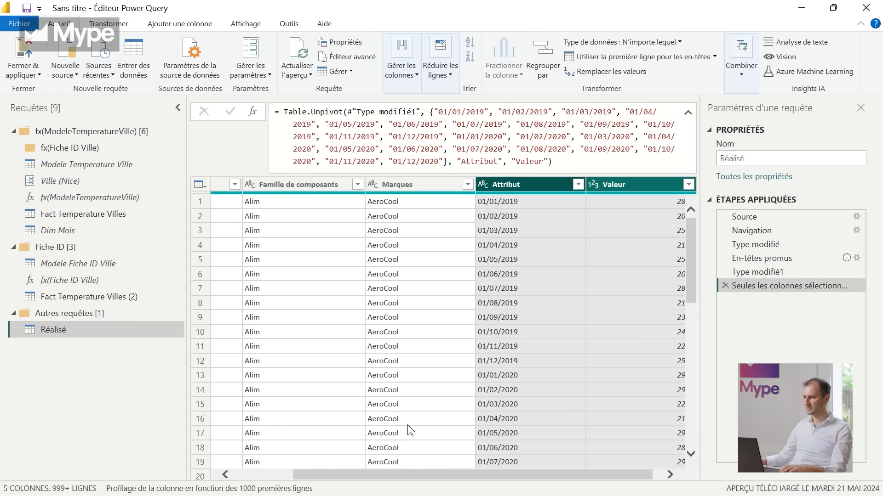
Step: Examine the resulting table and the list of month columns hard-coded in the Table.Unpivot formula of Réalisé
left_click_drag(422, 477, 327, 473)
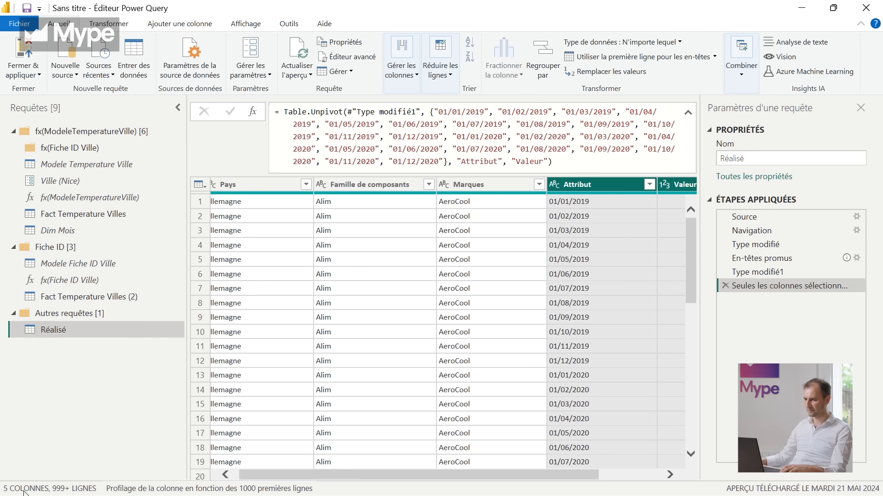
left_click(617, 187)
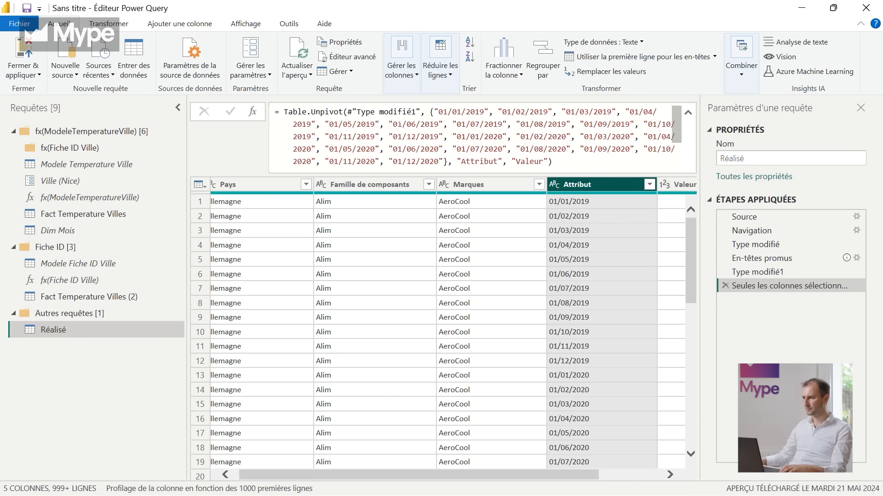
double_click(326, 111)
left_click_drag(438, 112, 439, 153)
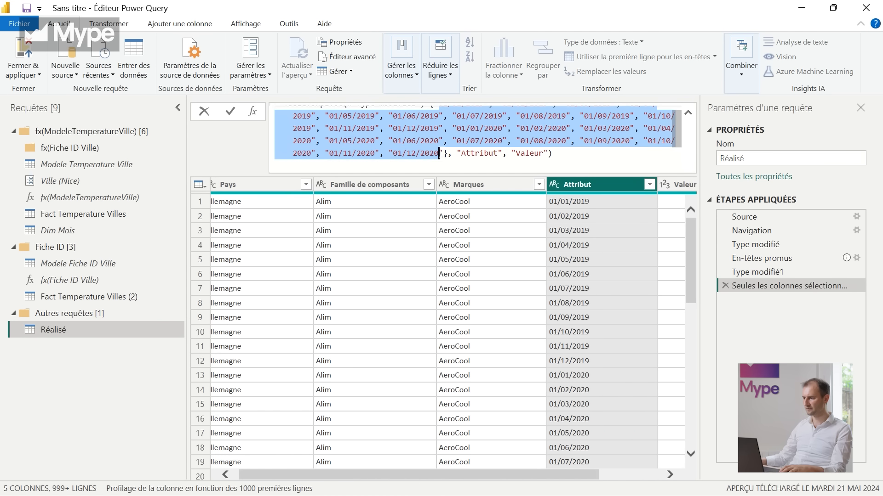
scroll(499, 156, "up", 1)
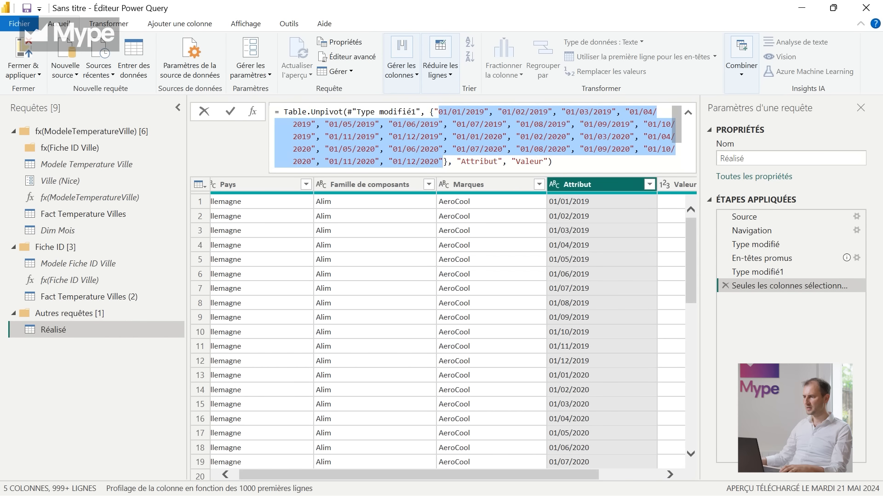
left_click_drag(440, 162, 443, 161)
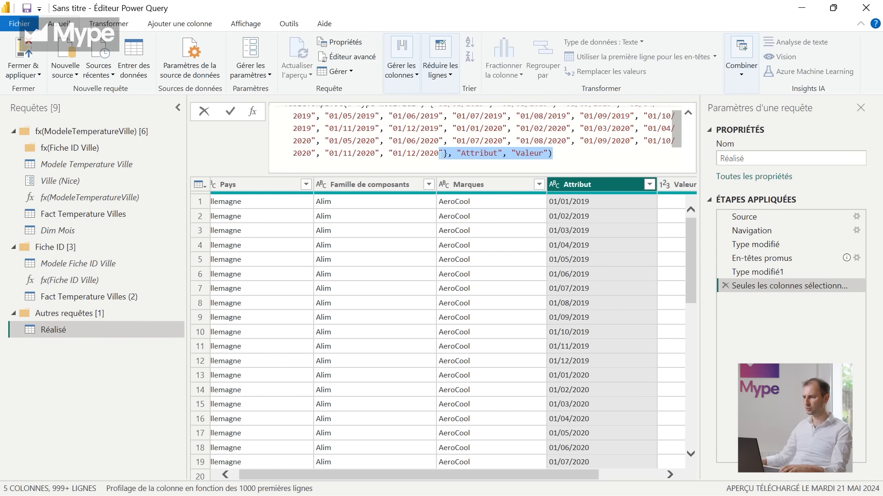
left_click(439, 153)
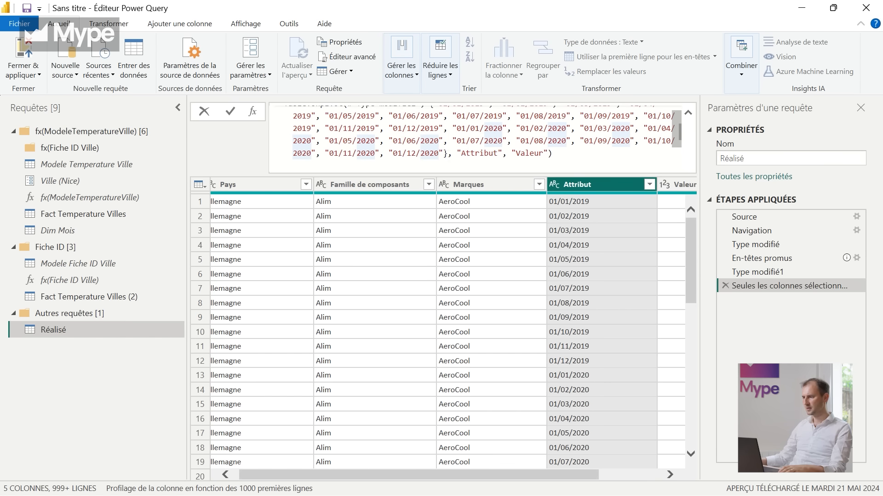
Step: Compare the last two arguments of the Table.Unpivot formula with the Attribut and Valeur column headers
left_click_drag(457, 154, 548, 153)
left_click(580, 179)
double_click(580, 178)
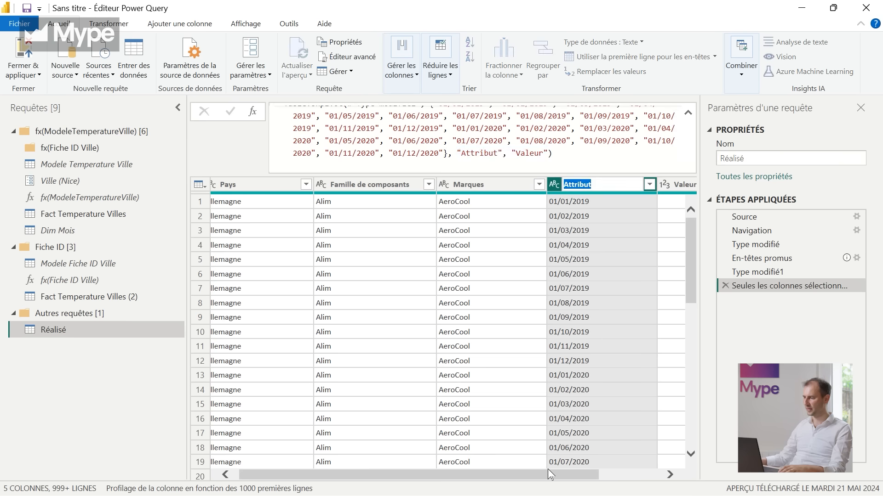
left_click(616, 475)
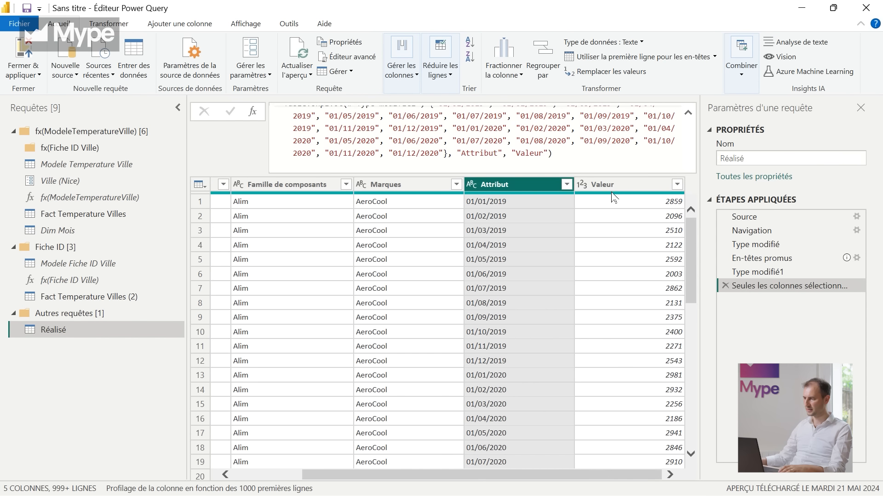
left_click(612, 181)
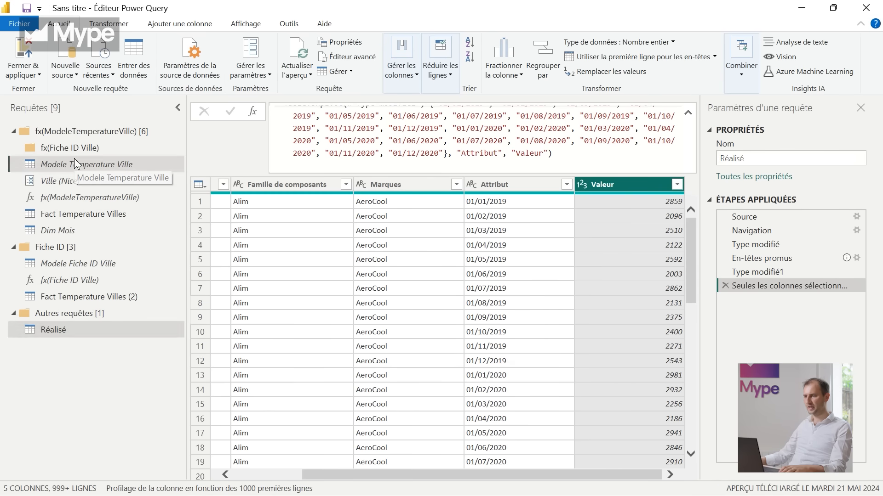
Step: Open the Modele Temperature Ville query and switch to the Power BI Desktop report
left_click(74, 162)
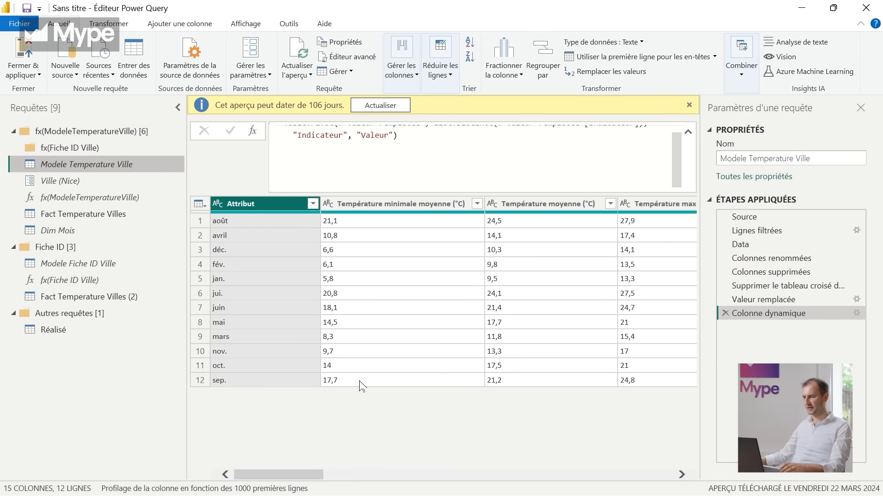
key("alt+Tab")
key("alt+Tab")
key("alt+Tab")
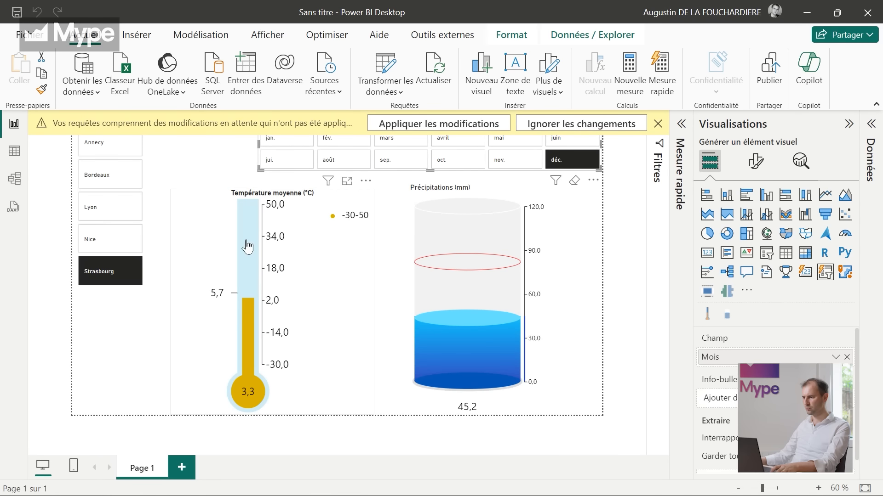
Step: Filter the weather report by Annecy, Bordeaux and Lyon in turn, and view Bordeaux for jan. and juin
left_click(120, 152)
left_click(120, 182)
left_click(118, 212)
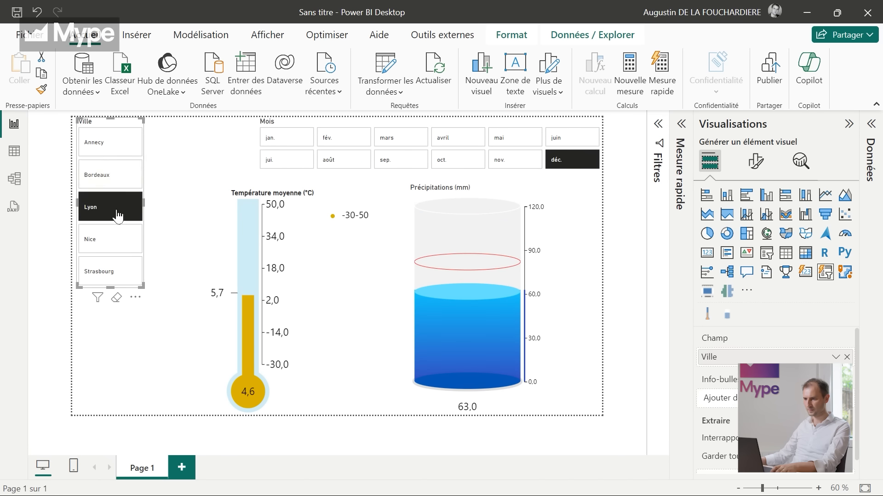
left_click(112, 142)
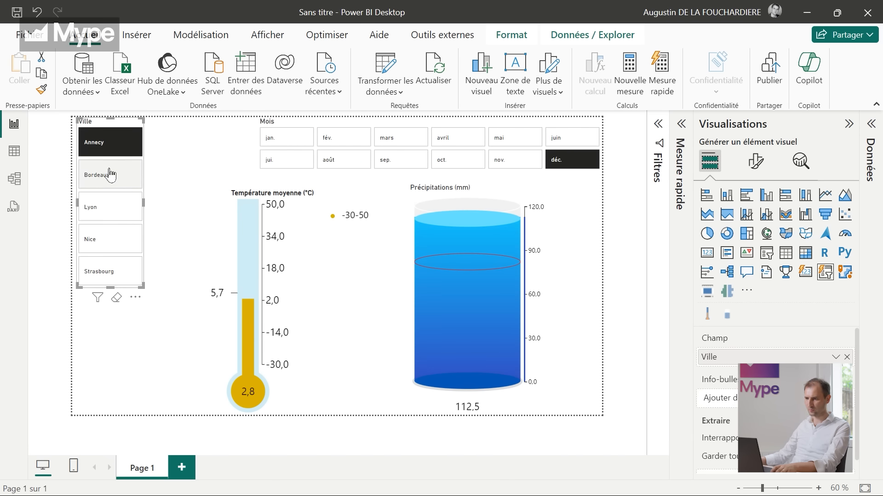
left_click(110, 174)
left_click(286, 137)
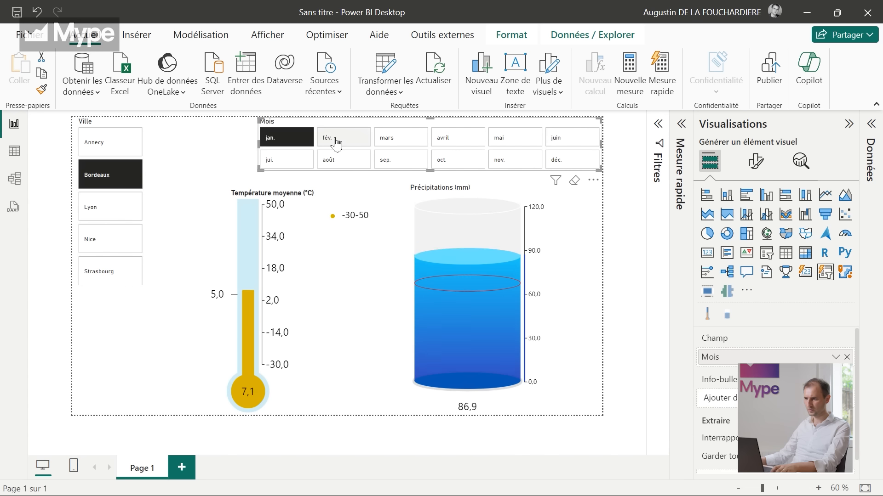
left_click(569, 140)
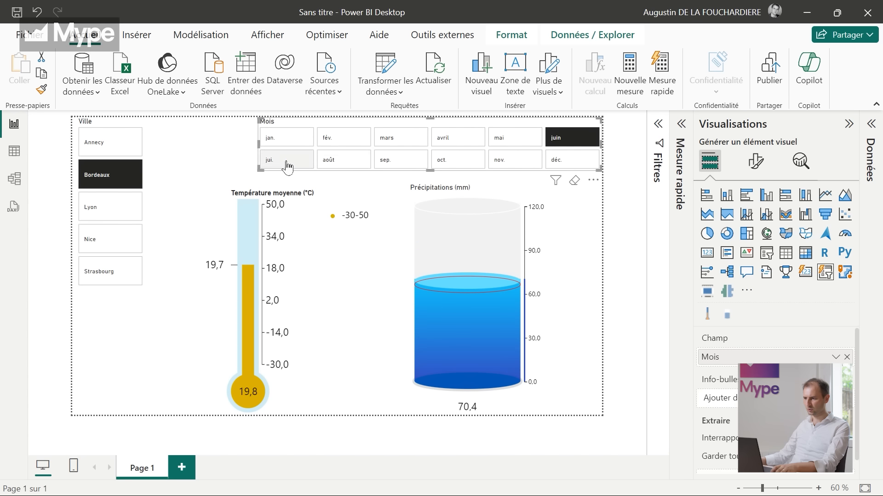
Step: View the Bordeaux temperature and precipitation for each month from jui. through nov
left_click(286, 161)
left_click(350, 159)
left_click(407, 161)
left_click(455, 159)
left_click(515, 159)
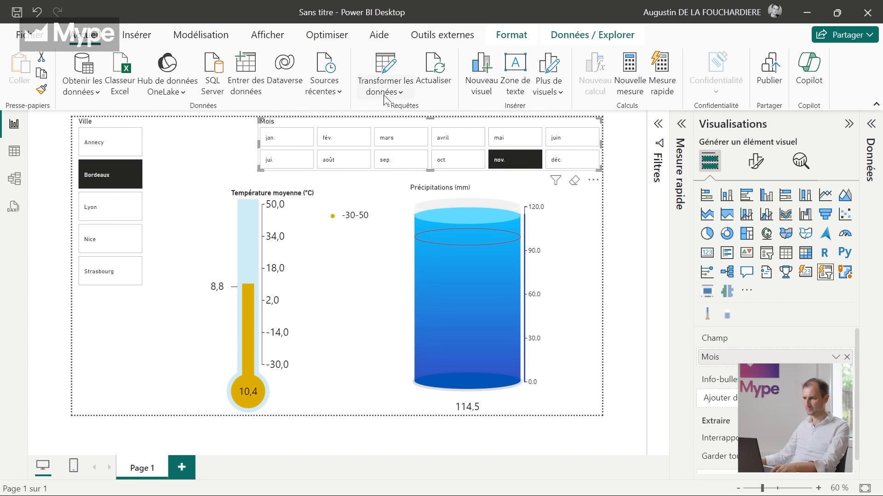
Step: Switch to the browser and view the climate tables on the Strasbourg and Annecy Wikipedia pages
key("alt+Tab")
left_click(449, 202)
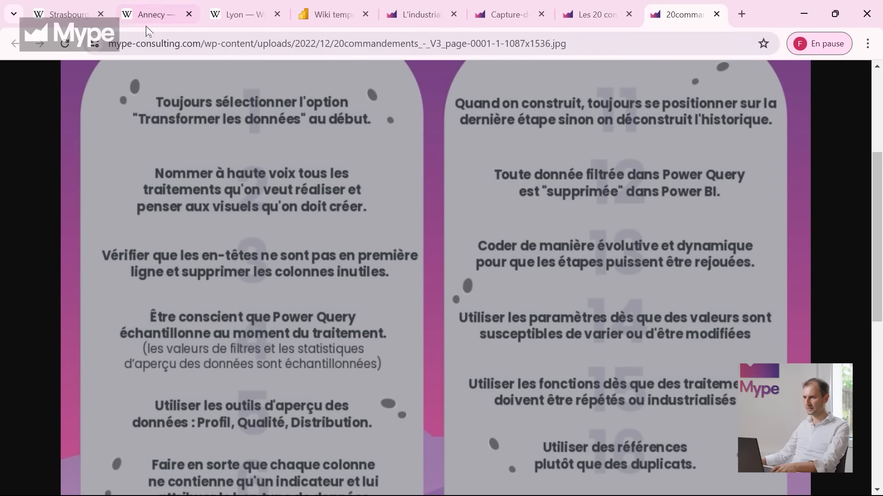
left_click(70, 6)
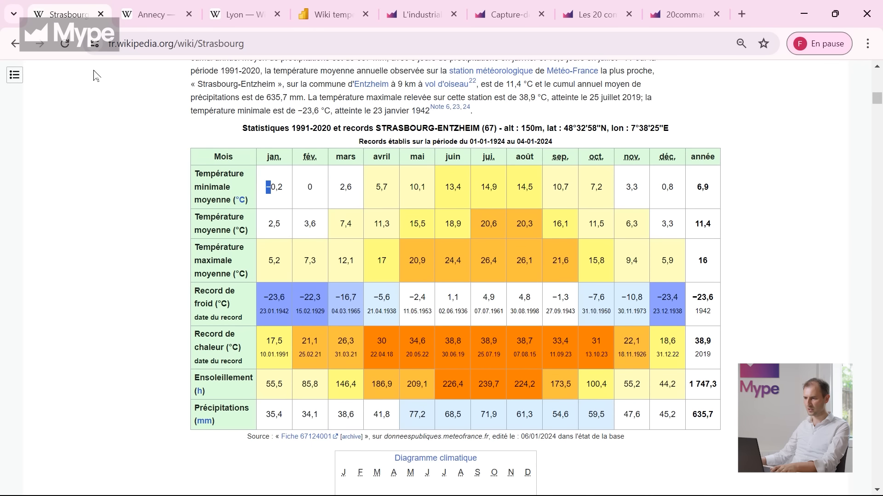
left_click(154, 14)
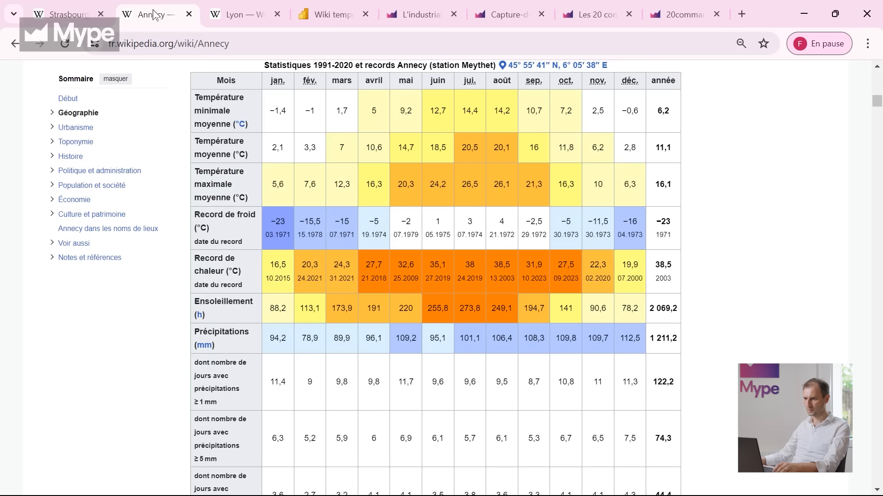
Step: Compare the city name at the end of the Wikipedia URLs for Annecy, Lyon and Strasbourg
left_click(202, 44)
double_click(244, 44)
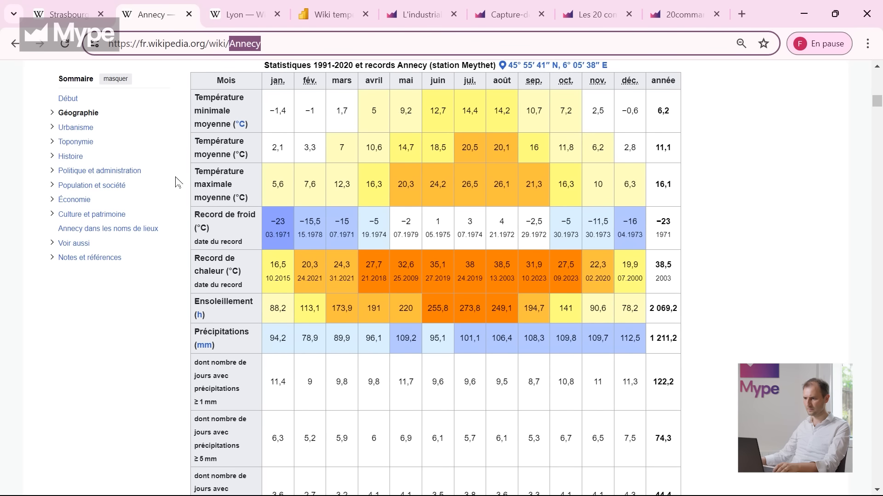
left_click(232, 7)
double_click(238, 43)
left_click(35, 7)
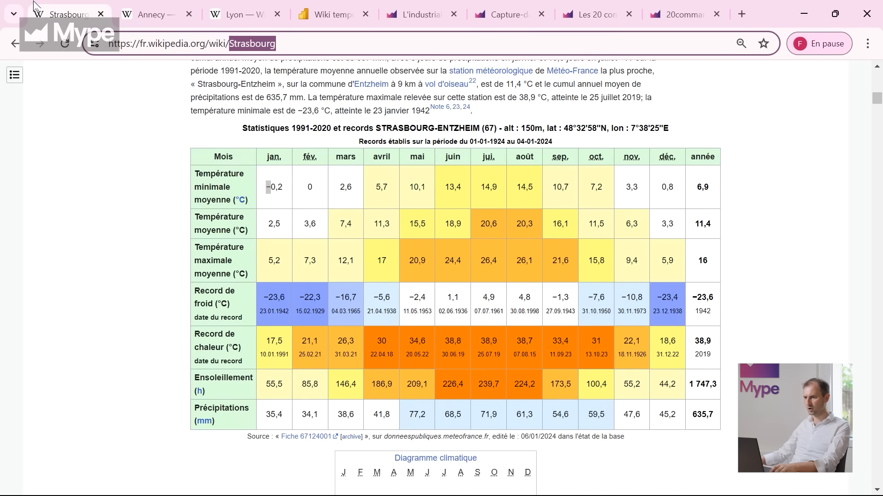
left_click(171, 2)
left_click(232, 5)
left_click(71, 5)
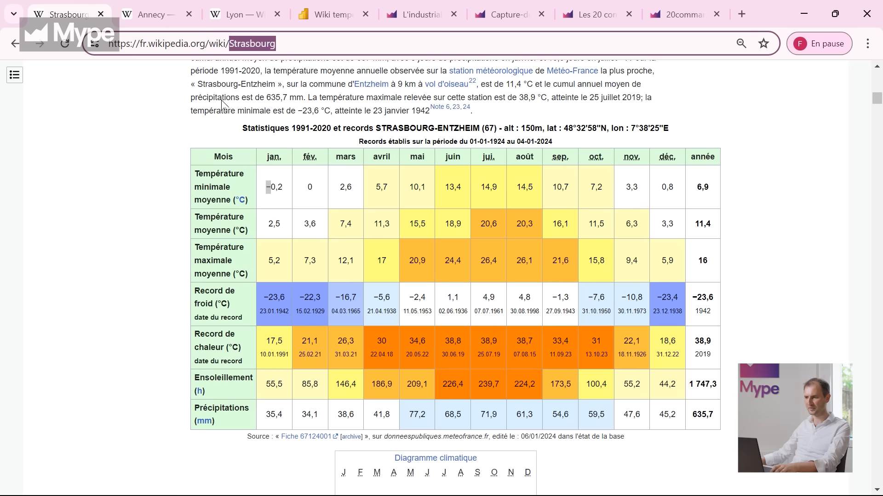
Step: Return to Power BI Desktop, open the Power Query Editor and show the options for managing or creating parameters
key("alt+Tab")
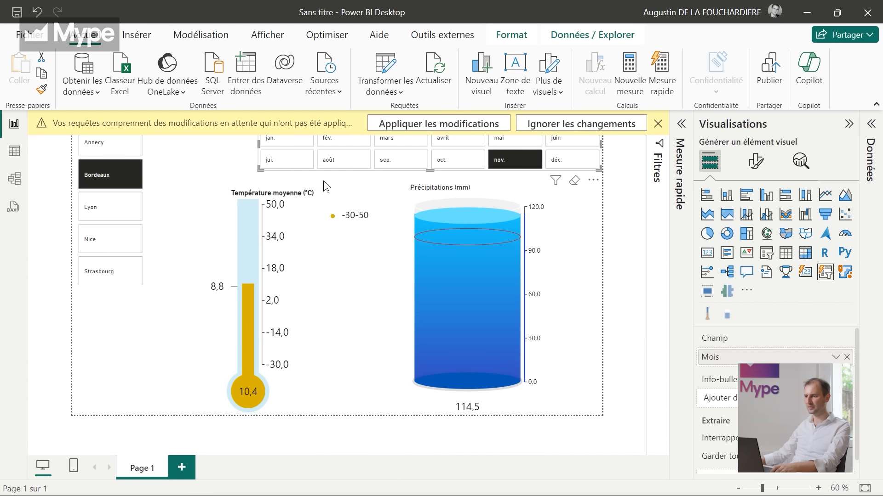
left_click(382, 62)
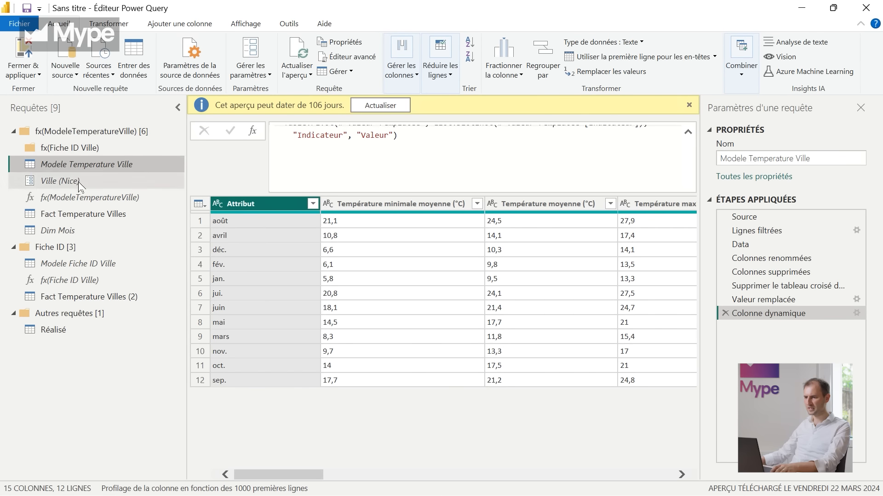
left_click(263, 73)
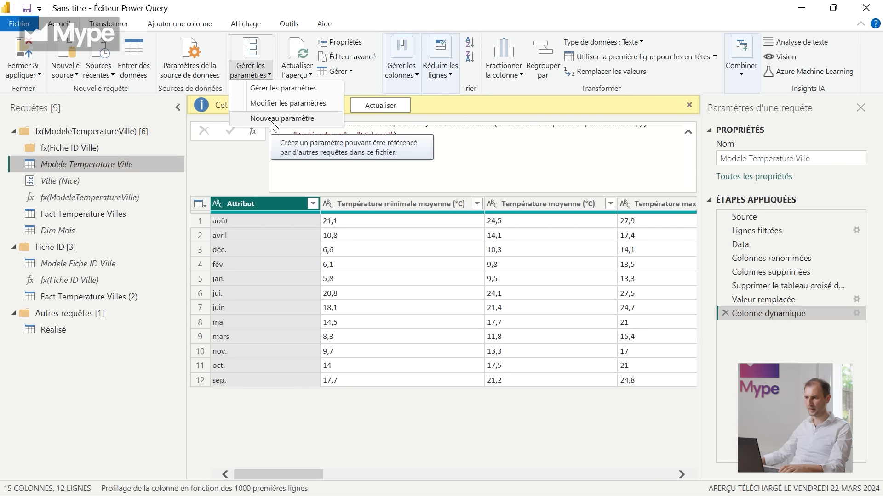
Step: Review the name, type and current value settings of the Ville parameter, and close its settings without changes
left_click(60, 180)
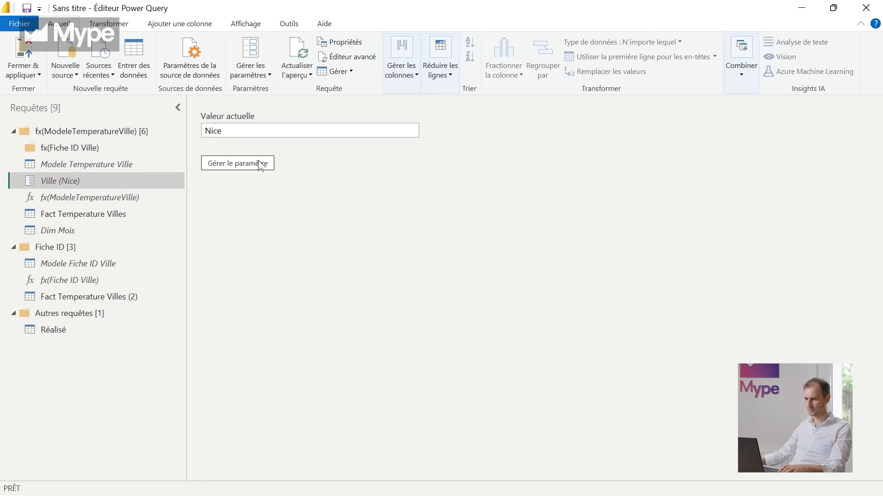
left_click(259, 164)
double_click(422, 89)
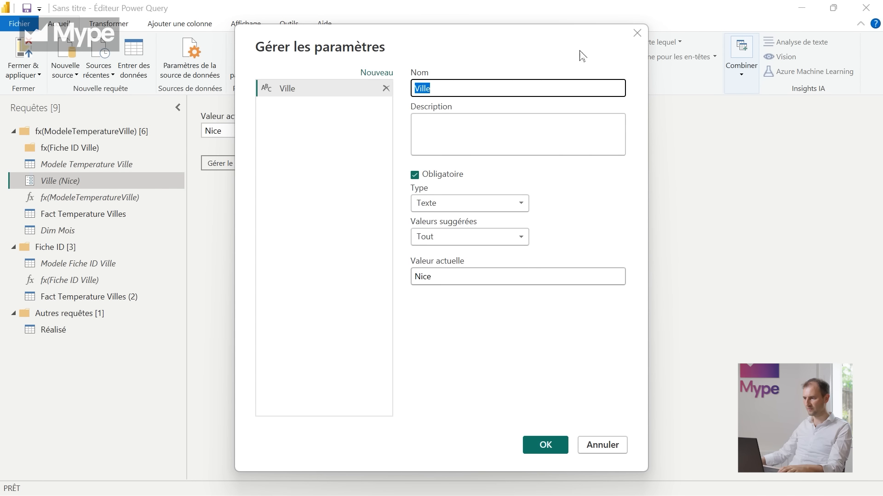
left_click(637, 33)
left_click(64, 180)
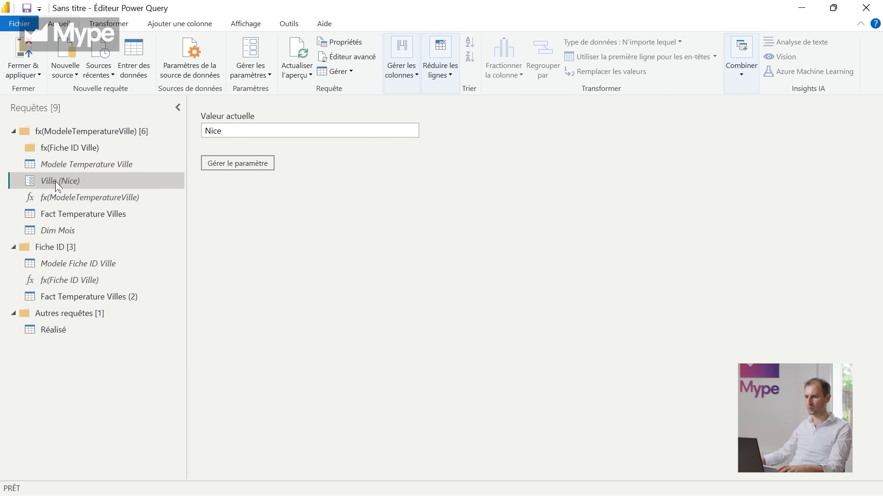
Step: Examine where the Ville parameter is used in the Source formula of the Modele Temperature Ville query
left_click(56, 162)
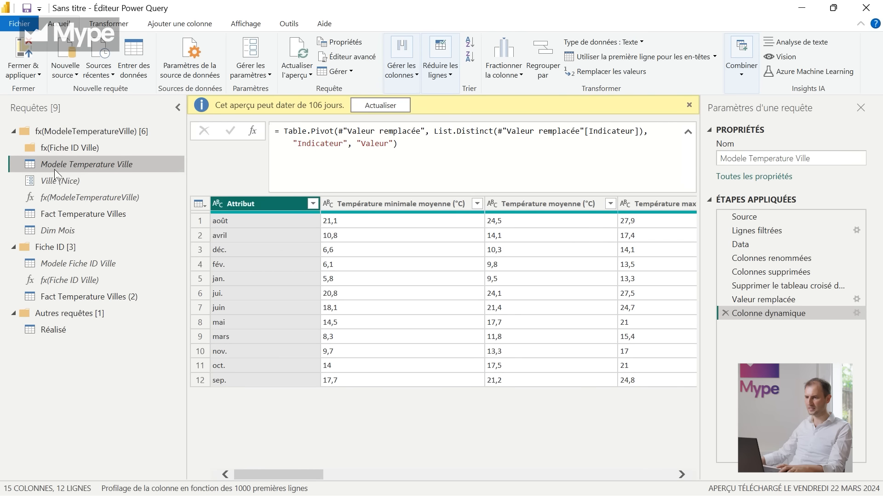
left_click(786, 217)
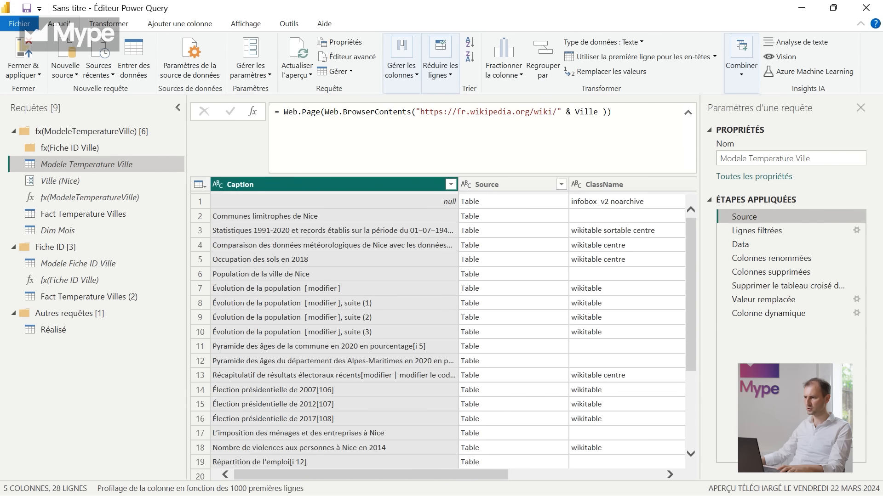
key("ctrl")
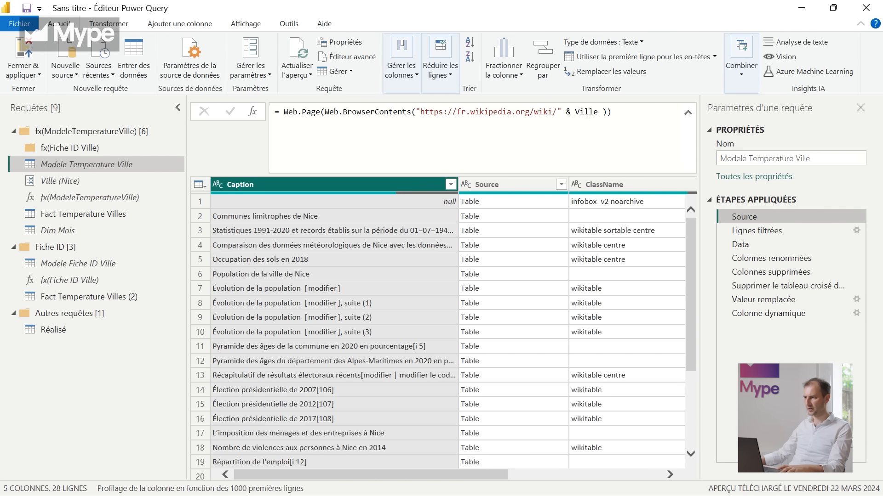
double_click(586, 112)
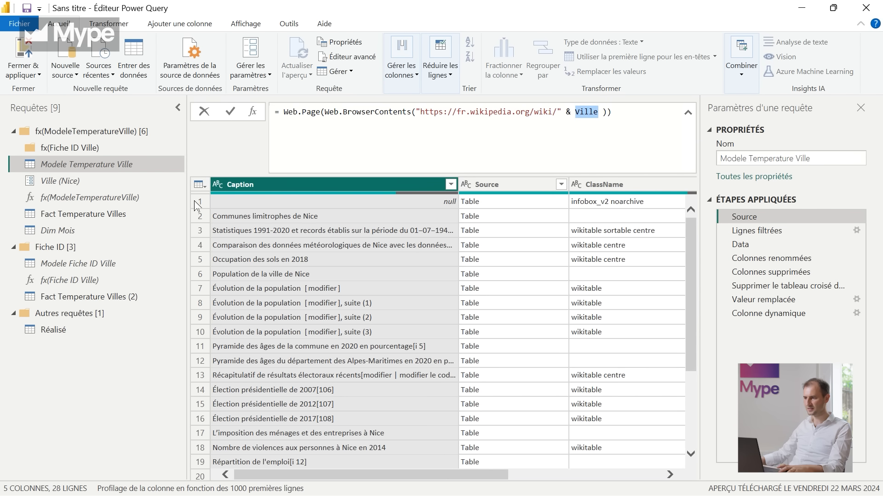
Step: Set the current value of the Ville parameter to Limoges
left_click(70, 183)
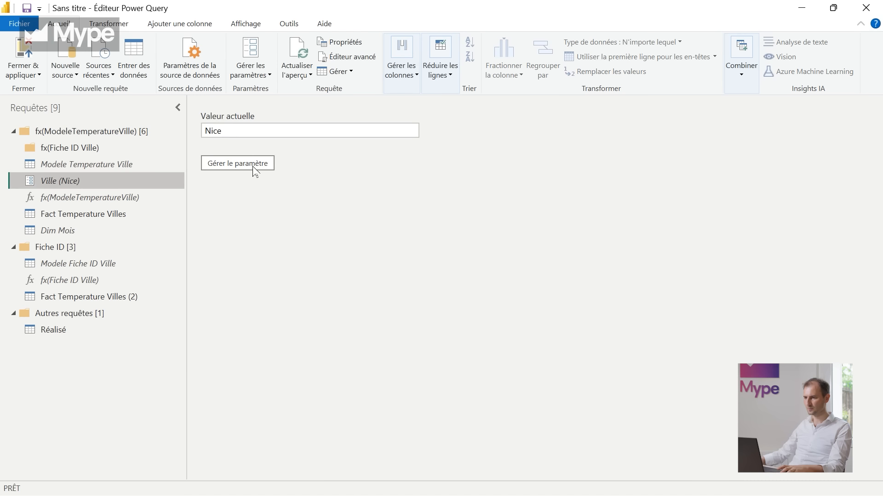
double_click(262, 129)
type("L")
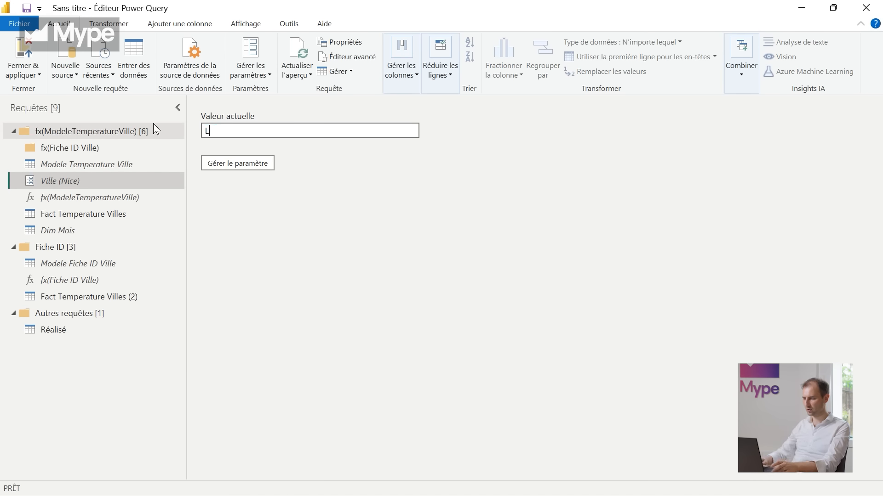
type("imoges")
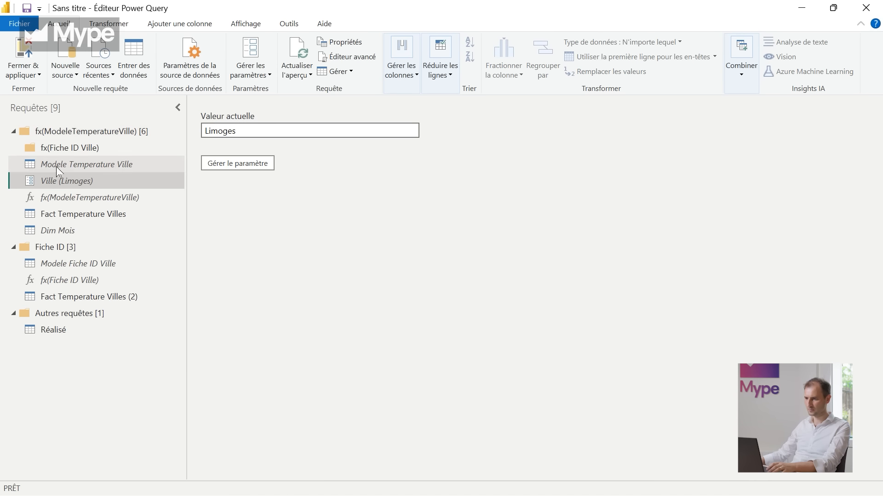
Step: Check the Source step of Modele Temperature Ville against the Ville parameter, and return to the query's final result
left_click(58, 167)
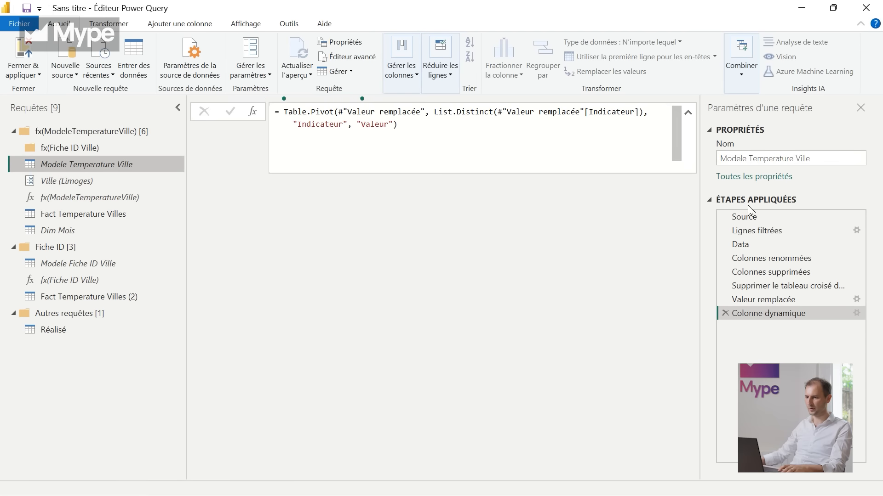
left_click(761, 214)
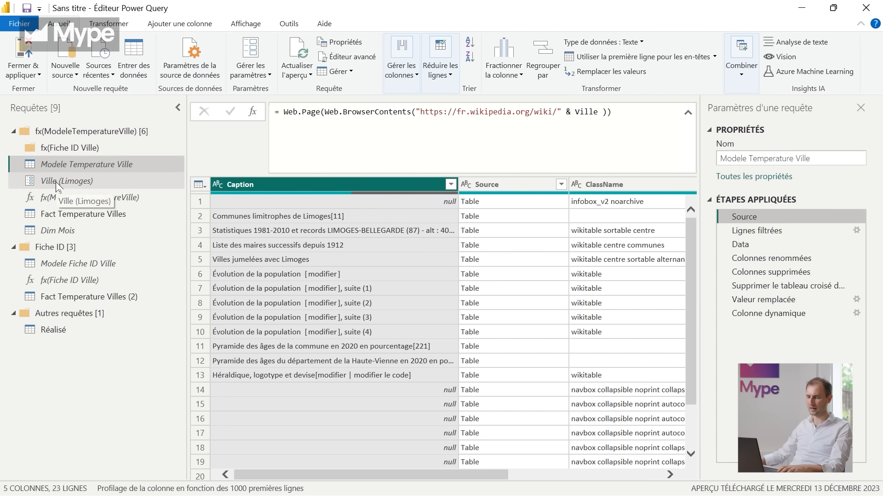
left_click(56, 181)
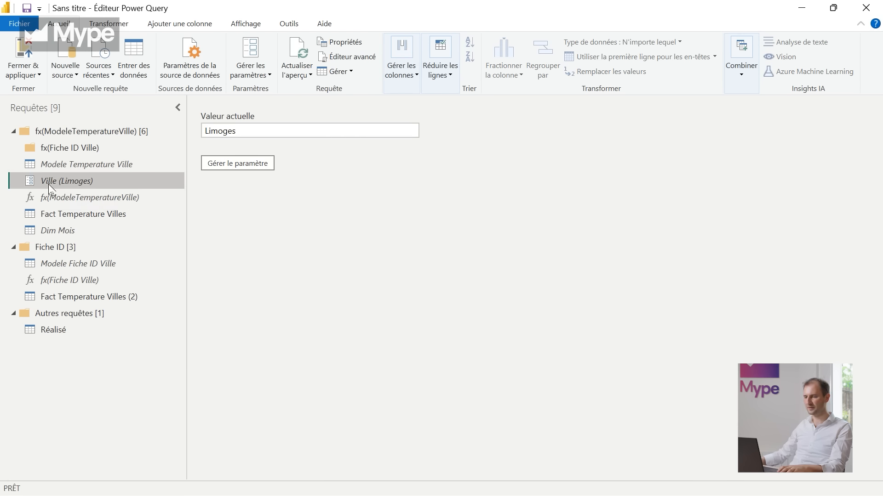
left_click(47, 164)
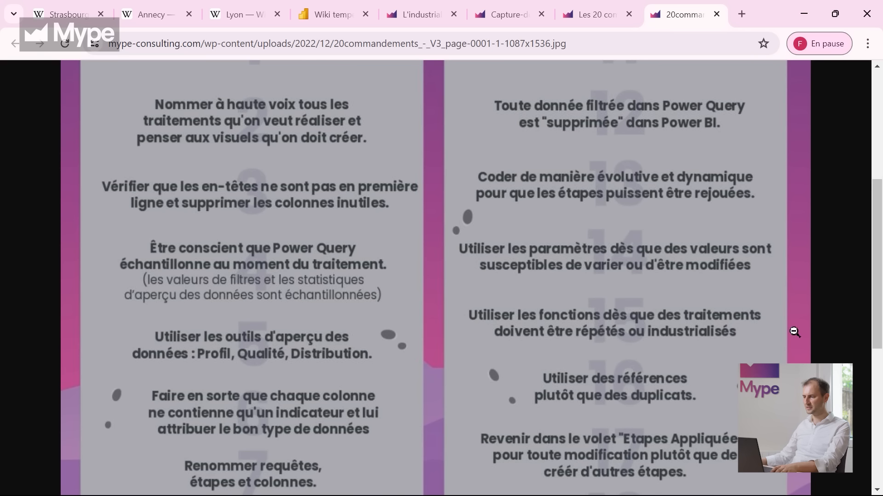
Step: Switch from the browser back to the Power Query Editor and dismiss the preview age notice on Modele Temperature Ville
key("alt+Tab")
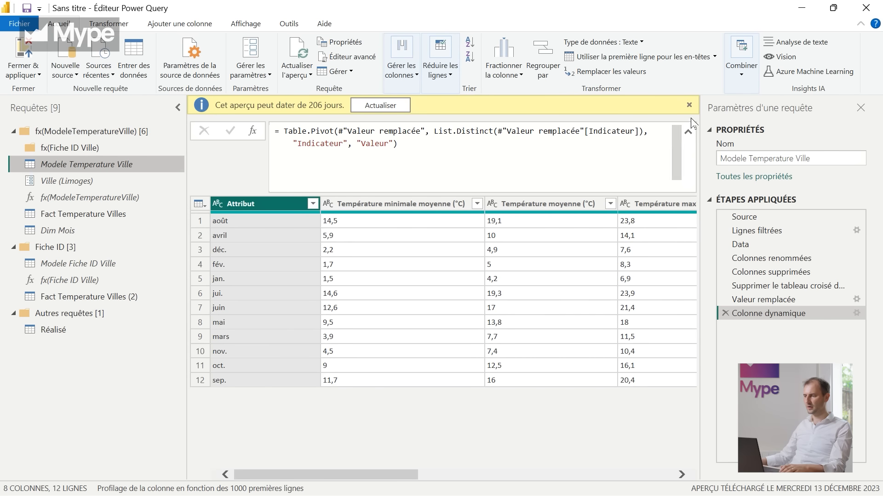
left_click(689, 104)
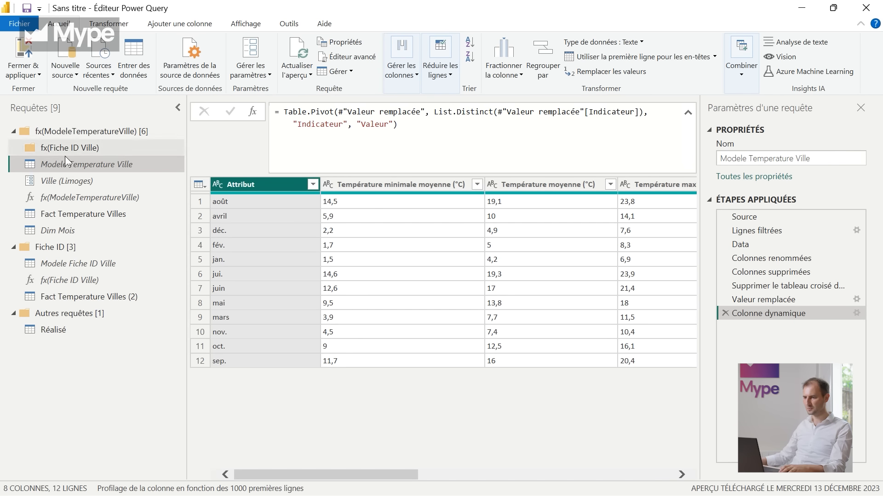
left_click(58, 168)
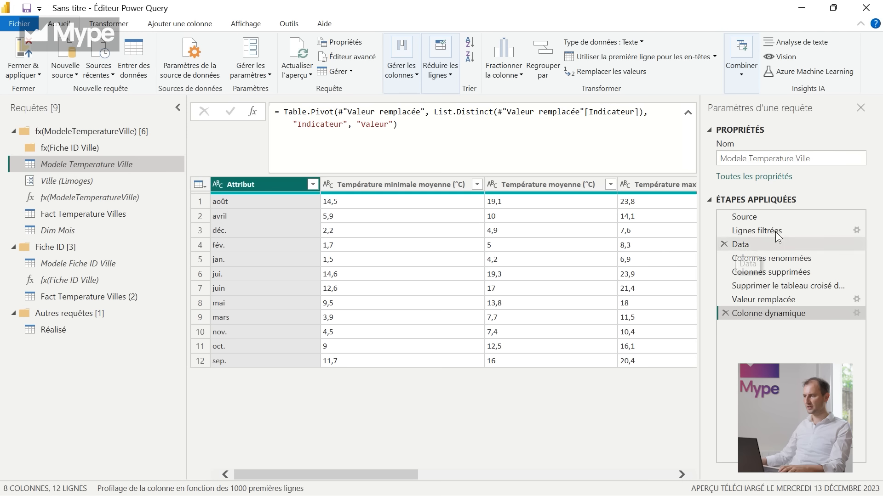
Step: Step through Source, Lignes filtrées and Data in Modele Temperature Ville, and return to Source
left_click(763, 215)
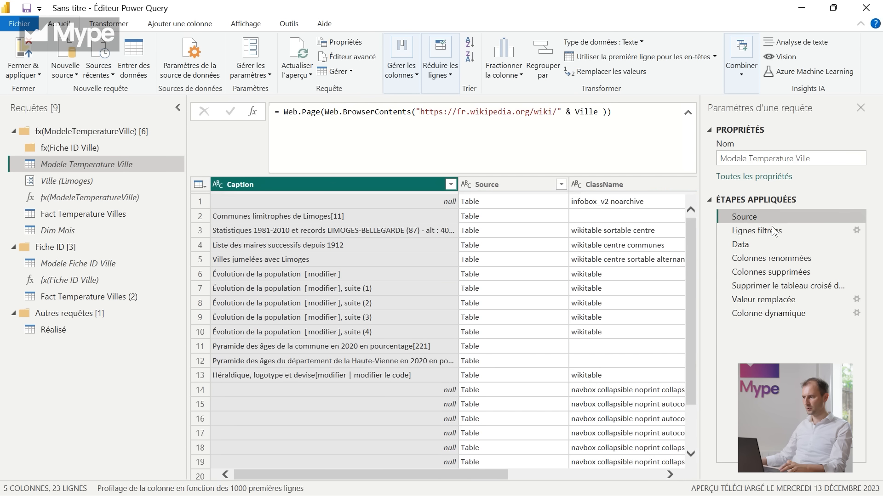
left_click(774, 229)
left_click(776, 244)
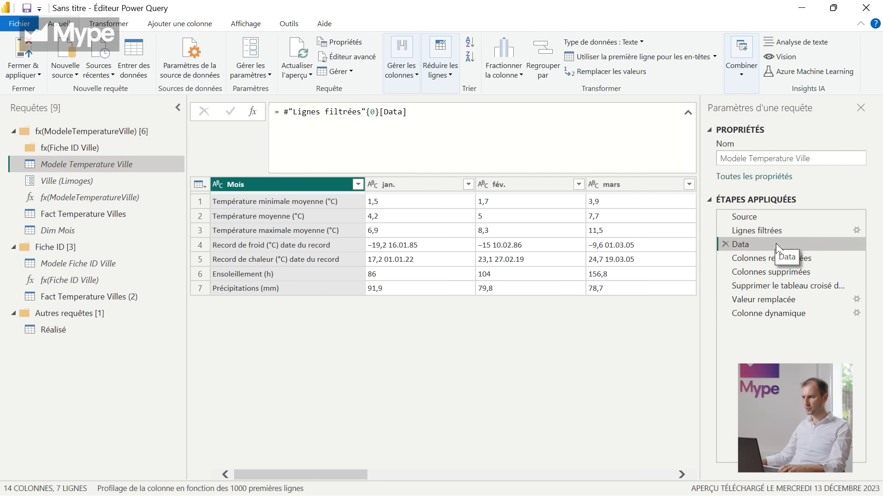
left_click(767, 216)
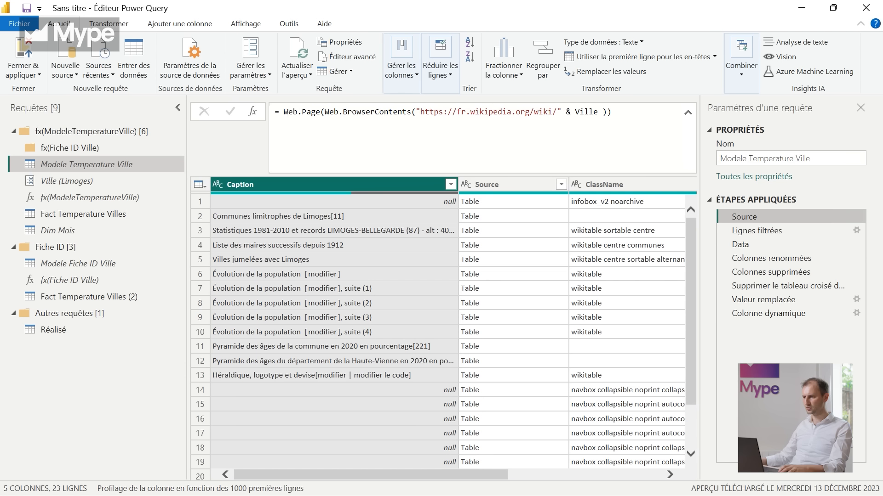
Step: Preview the nested Data table of the row kept by Lignes filtrées, and view its expansion in the Data step
left_click(779, 227)
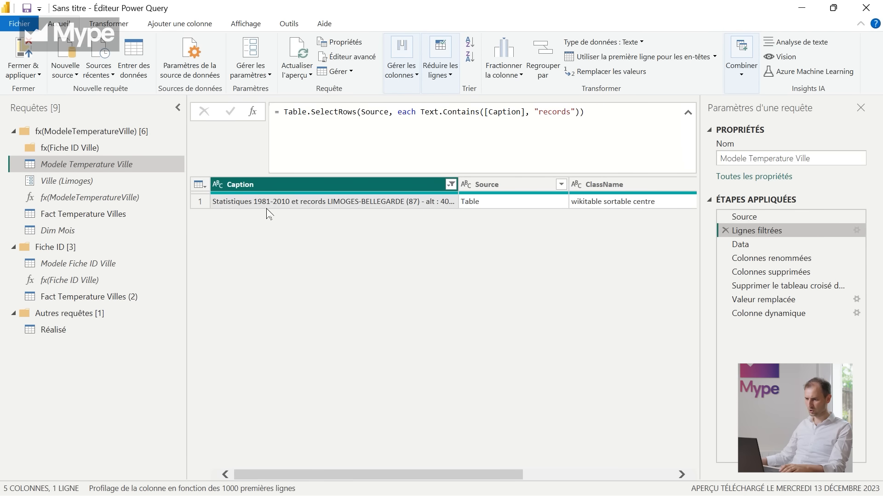
left_click(258, 207)
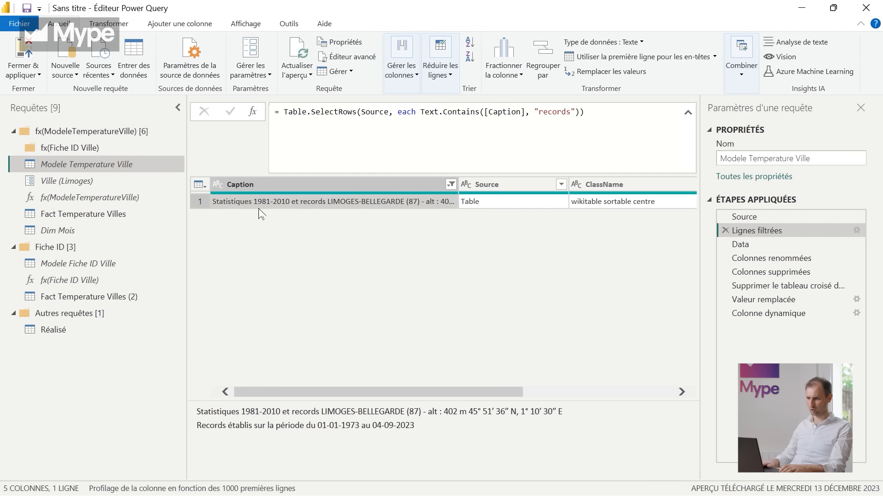
key("Right")
key("Right")
key("Right")
key("Right")
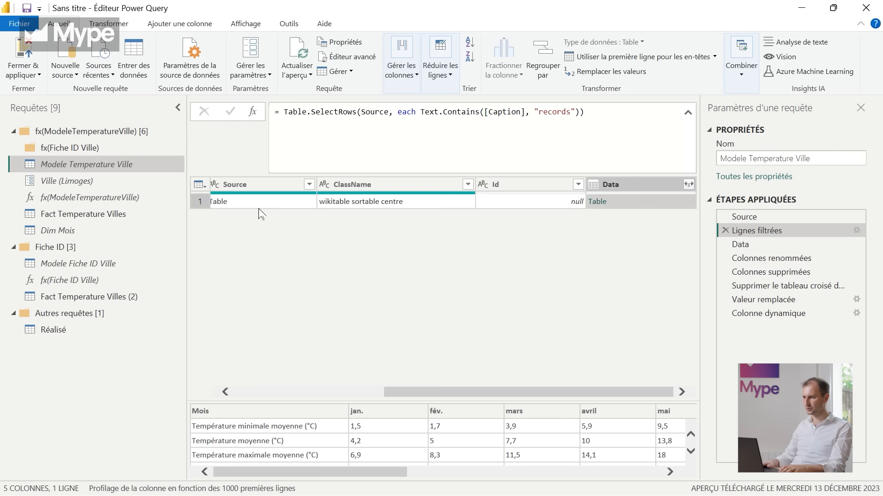
left_click(756, 244)
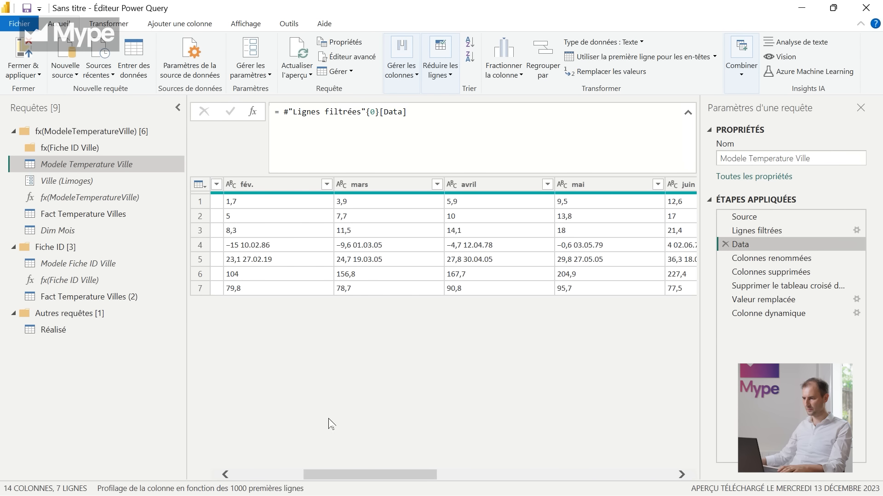
left_click_drag(348, 473, 272, 477)
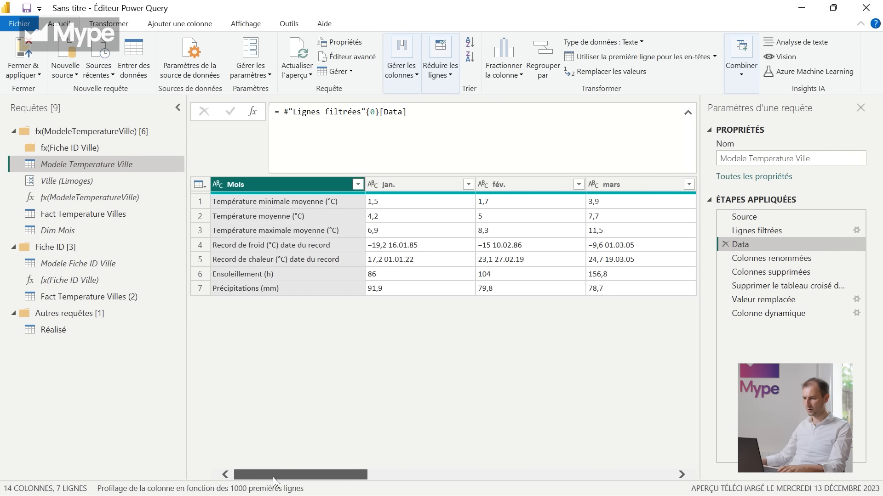
Step: Step through Colonnes renommées, Colonnes supprimées and the unpivot step of Modele Temperature Ville, and inspect the Attribut and Valeur columns
left_click(783, 259)
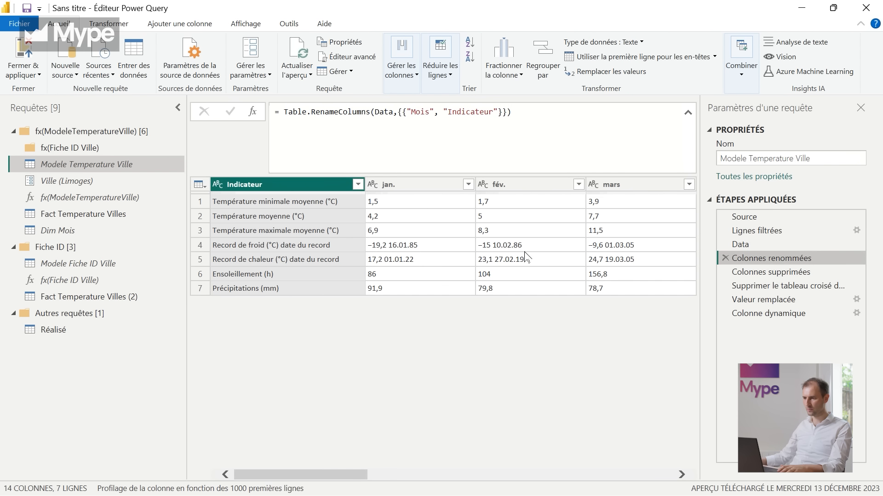
left_click(817, 271)
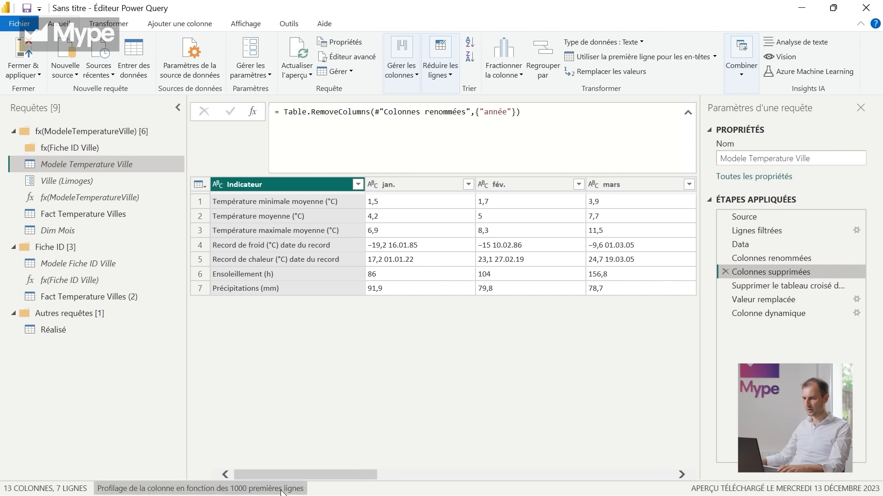
left_click_drag(282, 476, 668, 476)
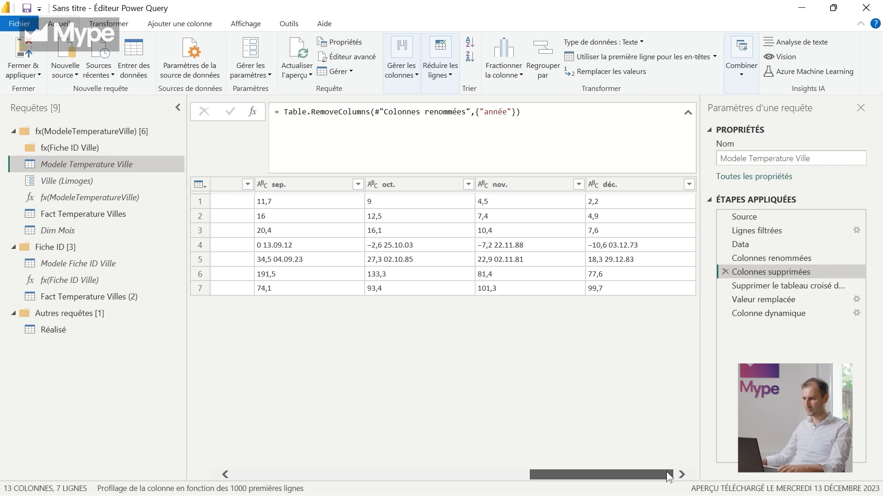
left_click(800, 283)
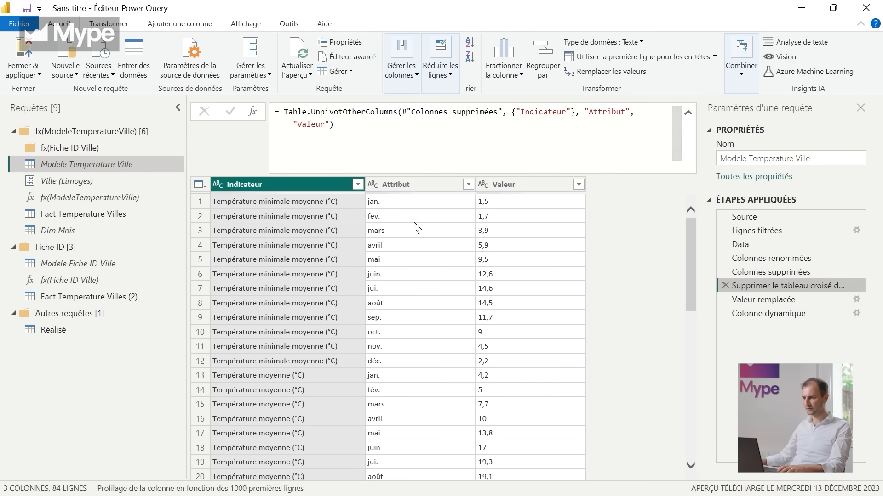
left_click(406, 186)
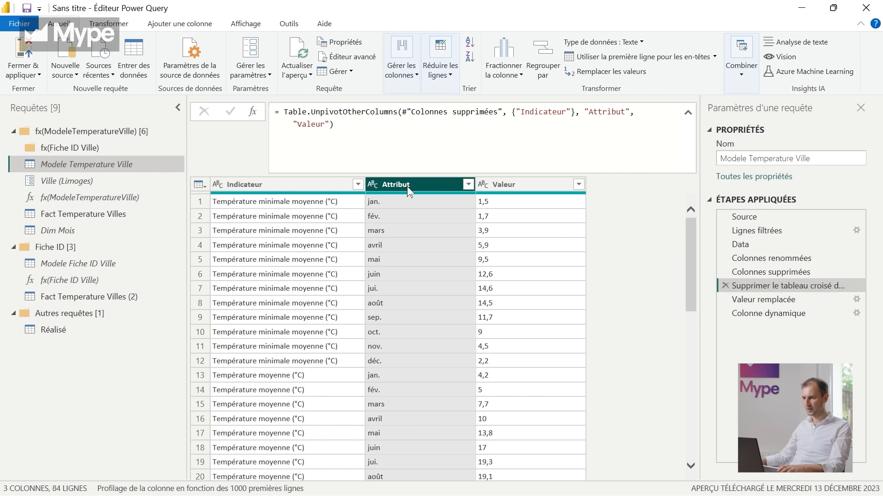
left_click(503, 185)
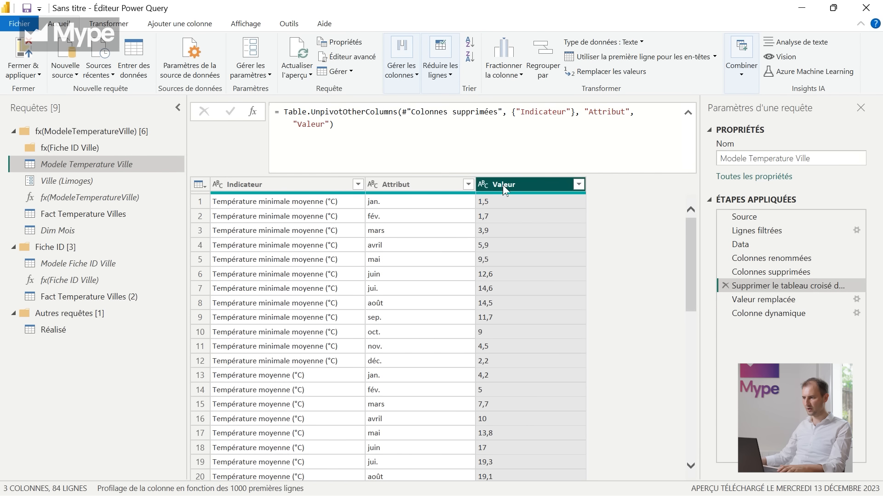
Step: View the Colonne dynamique step of Modele Temperature Ville and look through all of its pivoted indicator columns
left_click(787, 314)
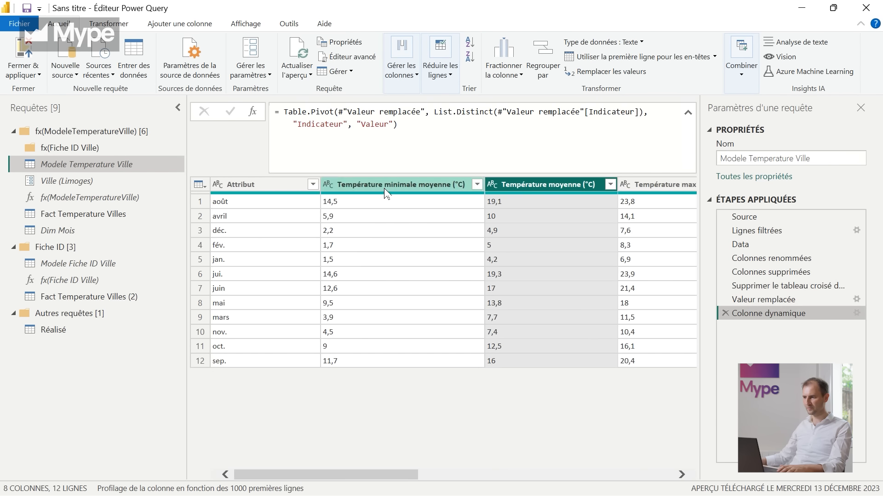
key("Right")
key("Right")
key("Right")
key("Right")
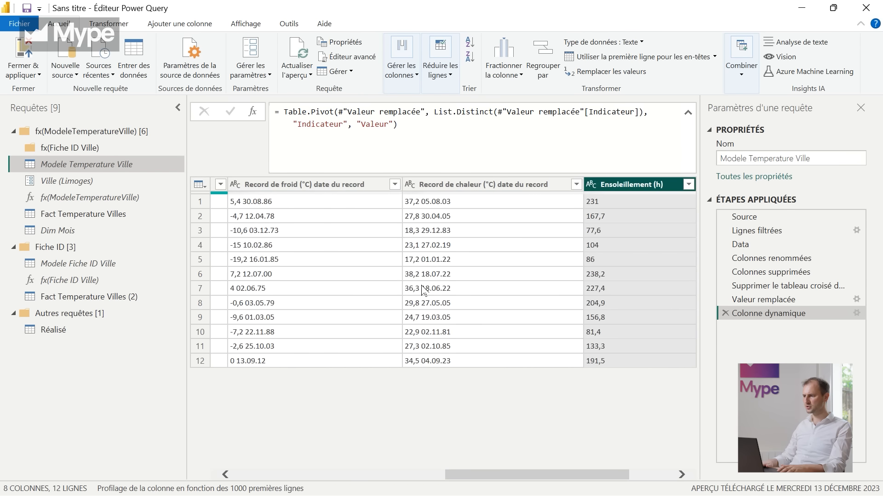
key("Right")
key("Left")
key("Left")
key("Left")
key("Left")
key("Left")
key("Left")
key("Left")
key("Left")
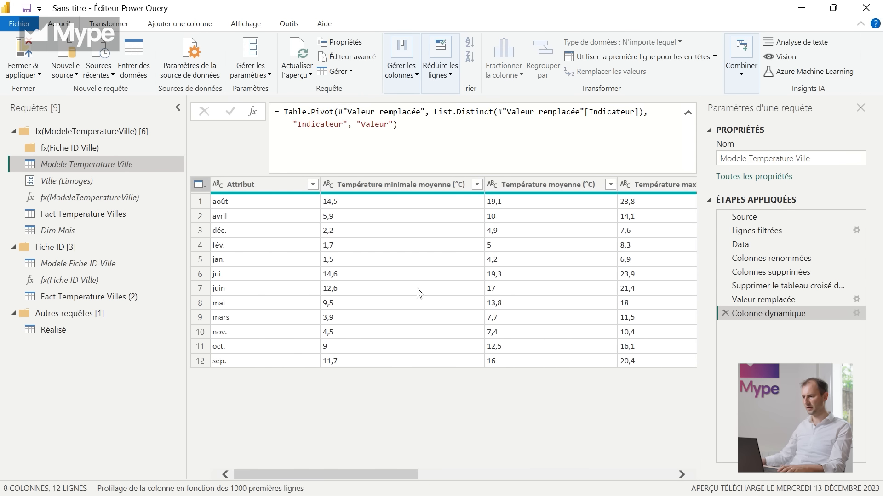
left_click(394, 186)
left_click(526, 183)
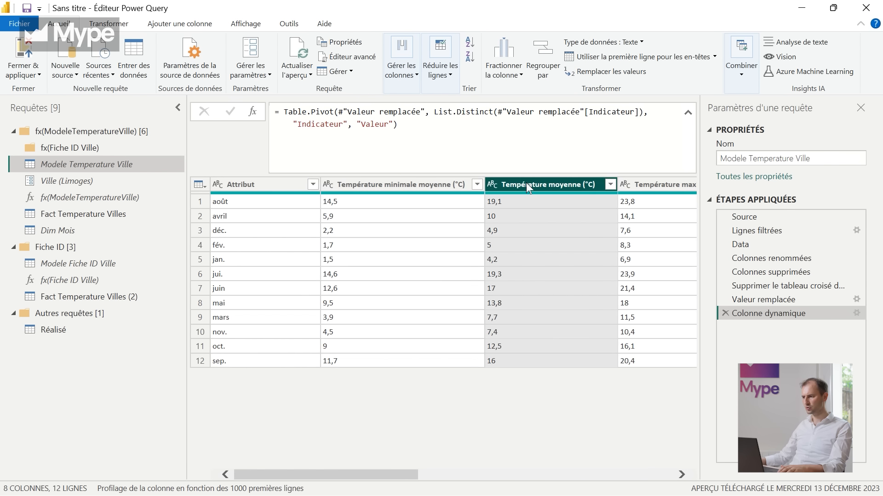
left_click(672, 184)
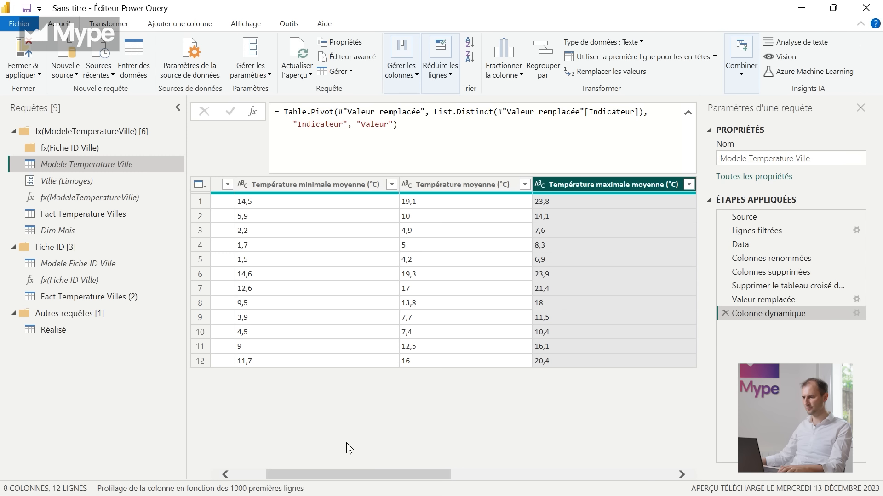
Step: Check the available actions for the Modele Temperature Ville query, and review the code of the fx(ModeleTemperatureVille) function
left_click(53, 165)
right_click(53, 164)
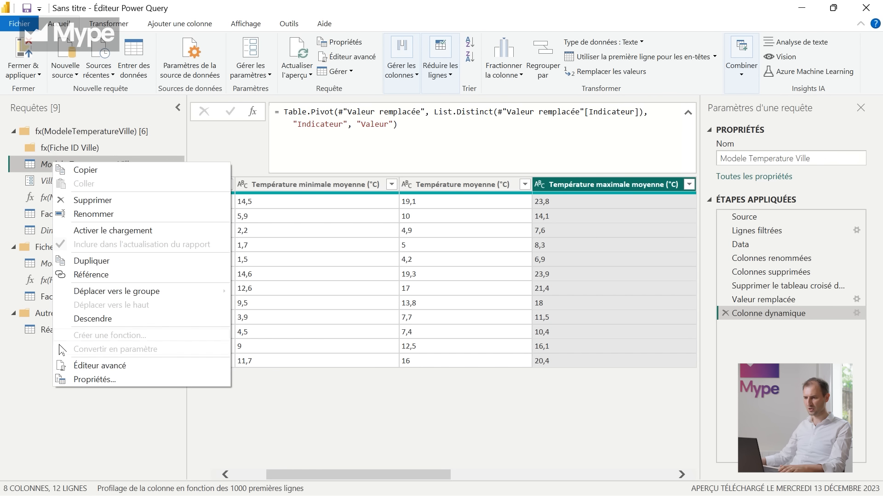
left_click(17, 387)
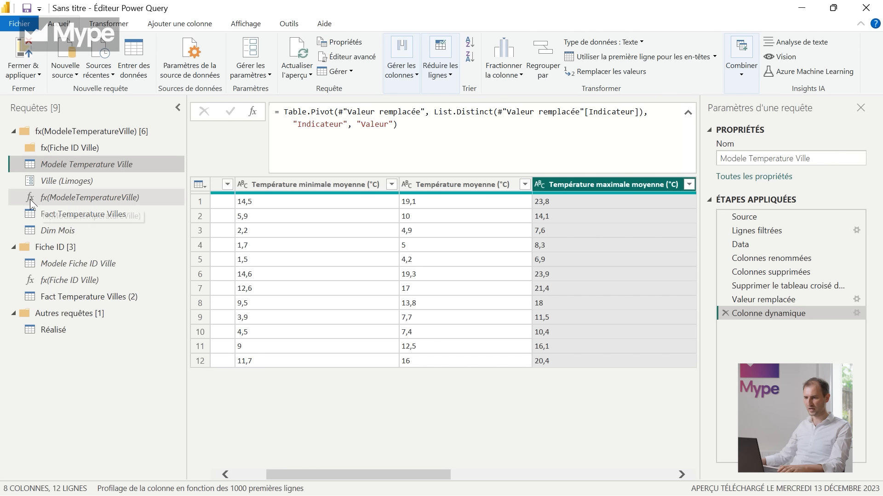
left_click(50, 199)
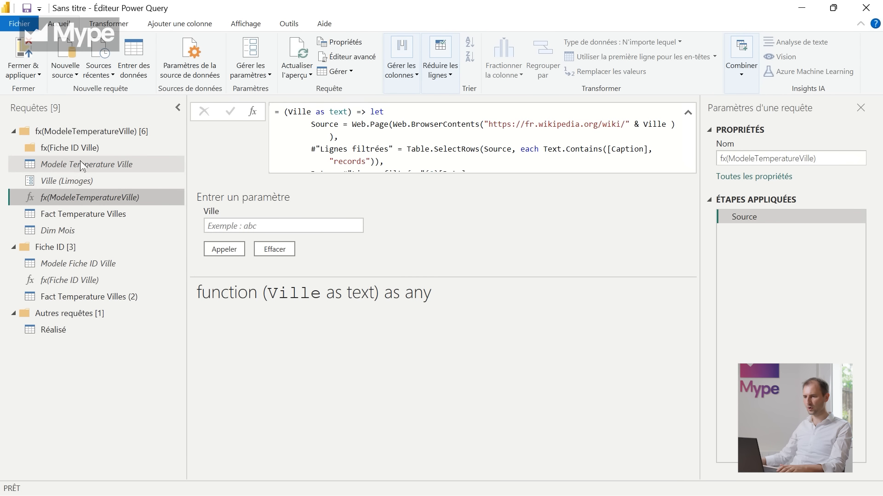
key("ctrl")
scroll(372, 132, "down", 3)
scroll(373, 132, "up", 4)
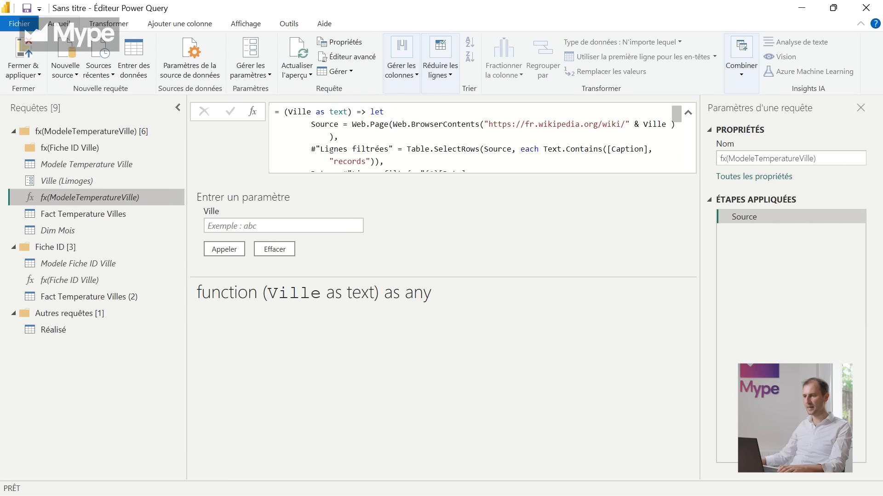
left_click(66, 199)
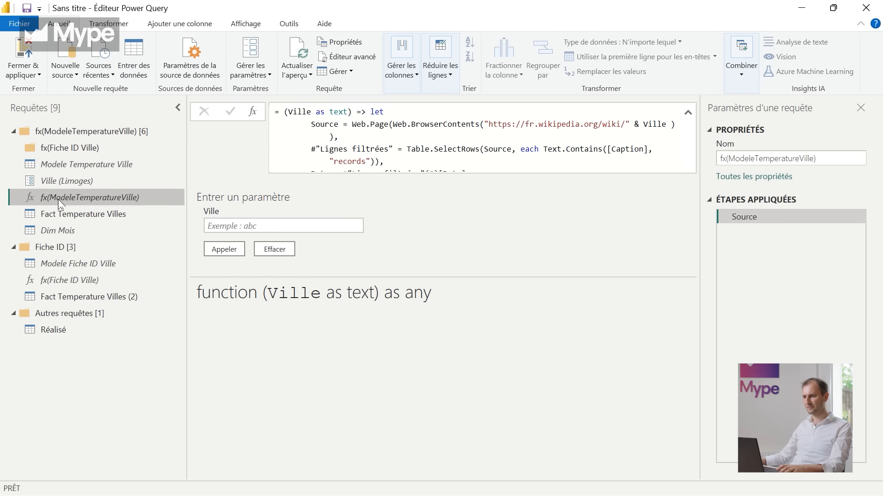
Step: View the Source step of Fact Temperature Villes and go through its list of cities
left_click(74, 213)
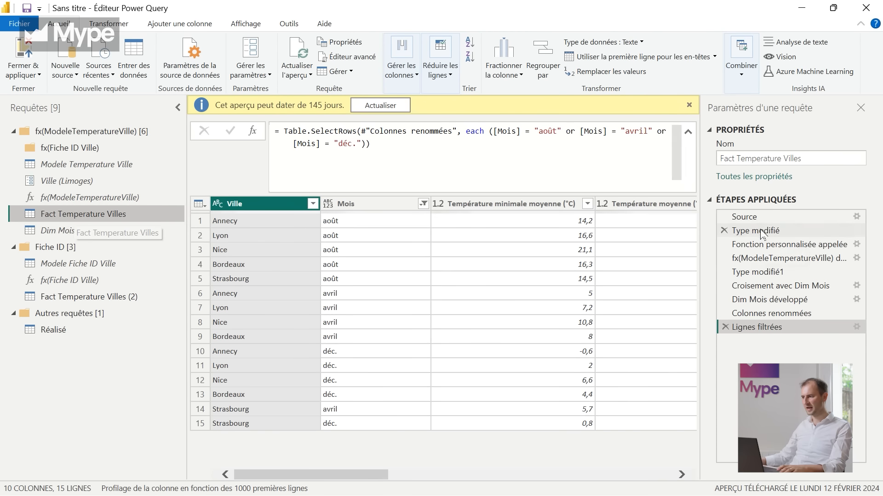
left_click(765, 220)
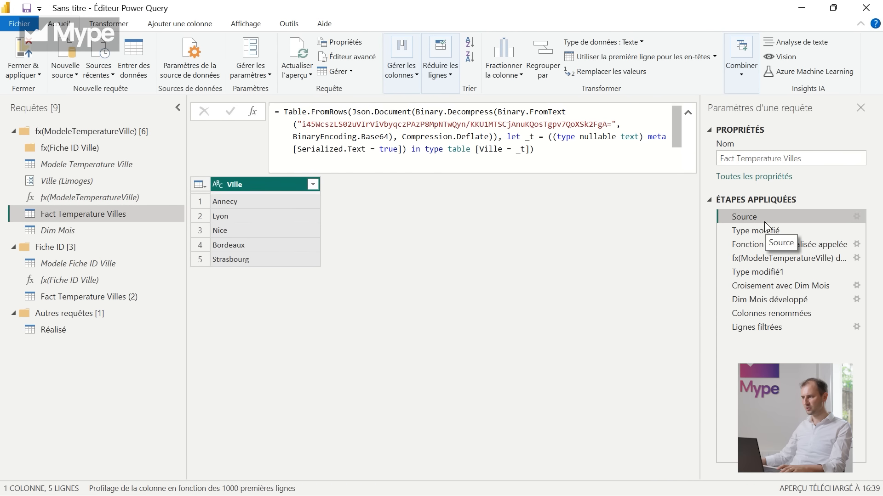
left_click(239, 202)
left_click(241, 230)
left_click(245, 246)
left_click(250, 261)
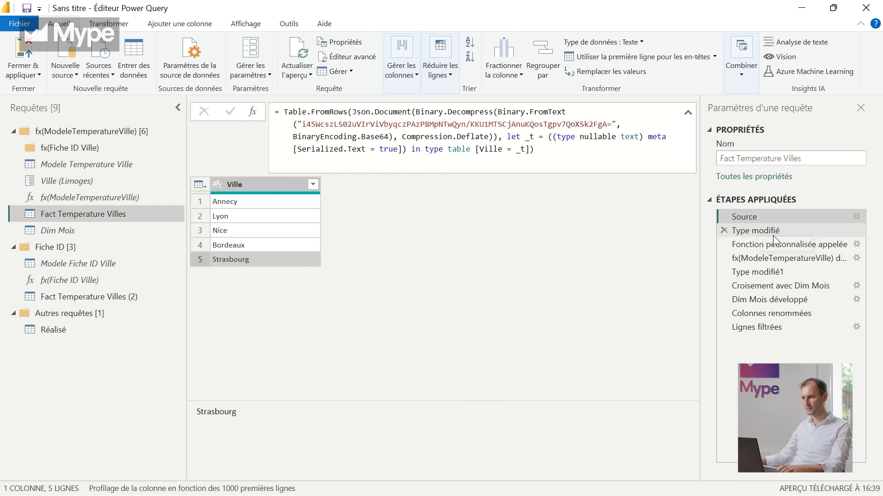
Step: In the Fonction personnalisée appelée step, preview the nested tables for Annecy, Lyon, Nice, Bordeaux and Strasbourg, enlarging the preview area
left_click(781, 244)
left_click(380, 205)
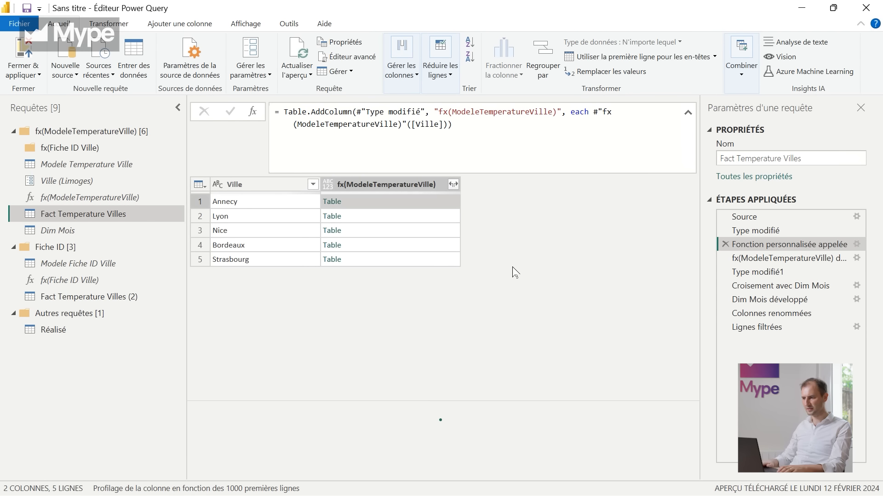
left_click(382, 218)
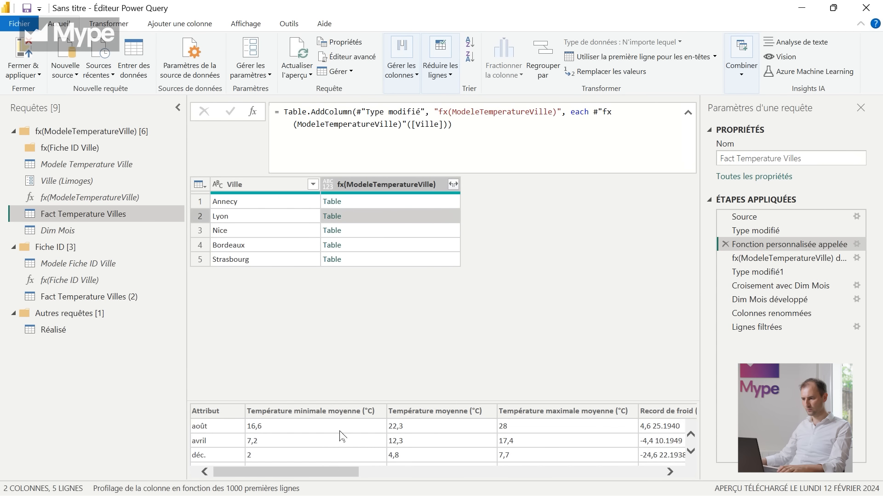
left_click_drag(354, 405, 354, 364)
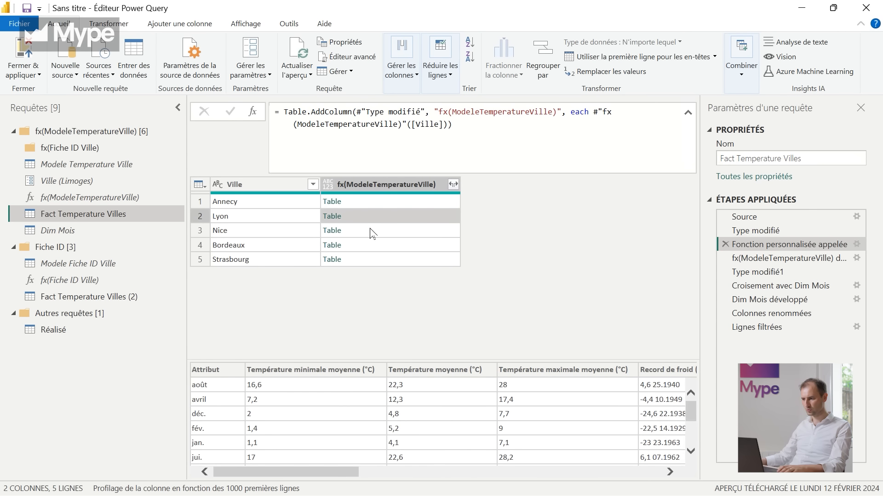
left_click(374, 233)
left_click(389, 250)
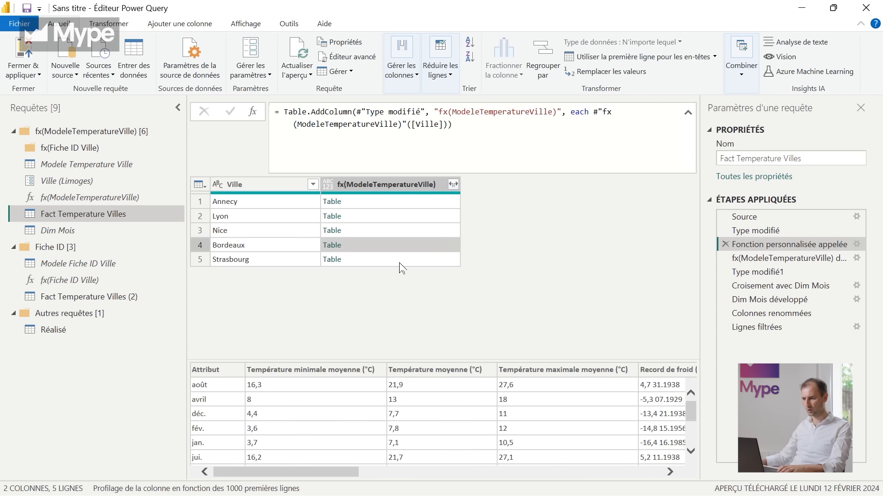
left_click(399, 263)
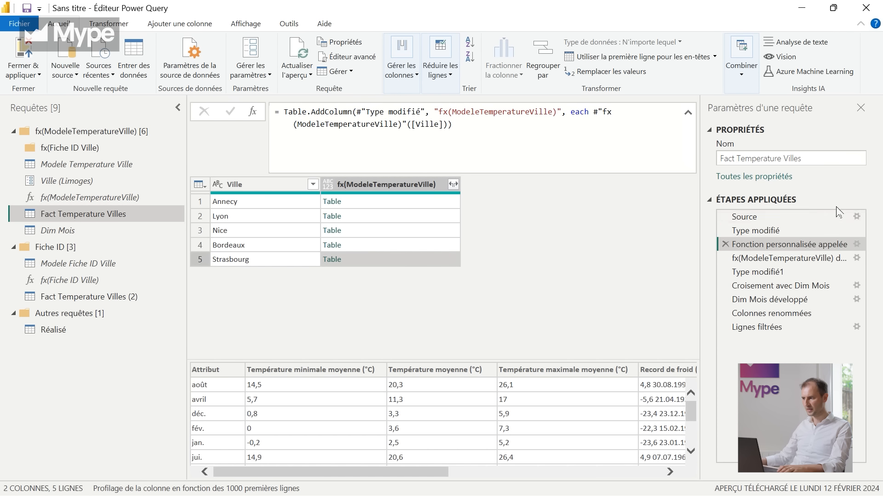
Step: Add poitiers and brest as new rows to the Ville table in the Source step of Fact Temperature Villes
left_click(851, 219)
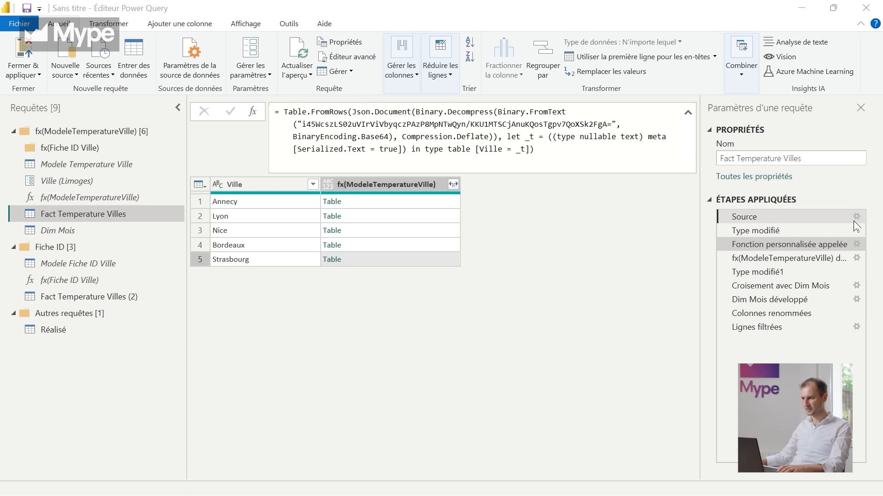
left_click(857, 218)
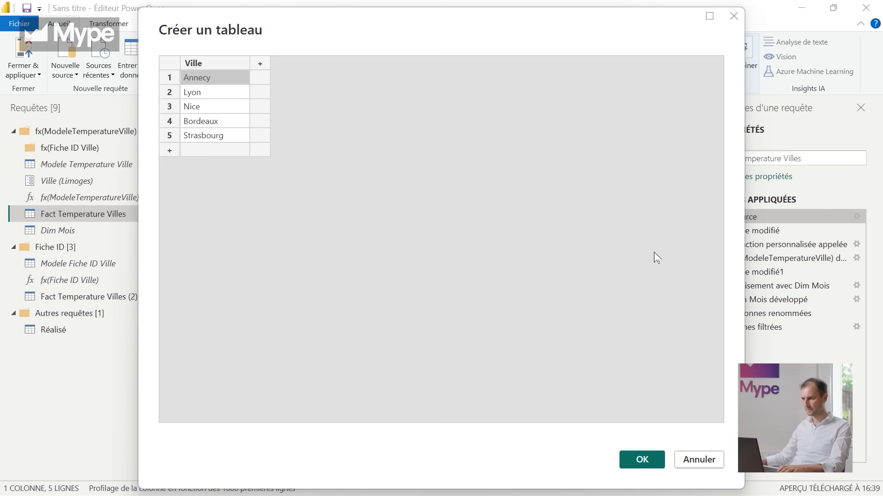
left_click(206, 148)
type("poitiers")
left_click(208, 160)
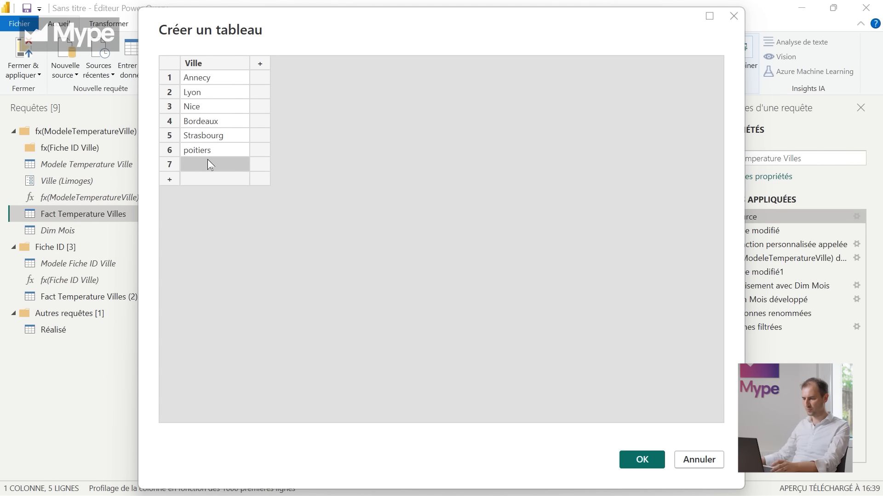
type("R")
key("BackSpace")
type("brest")
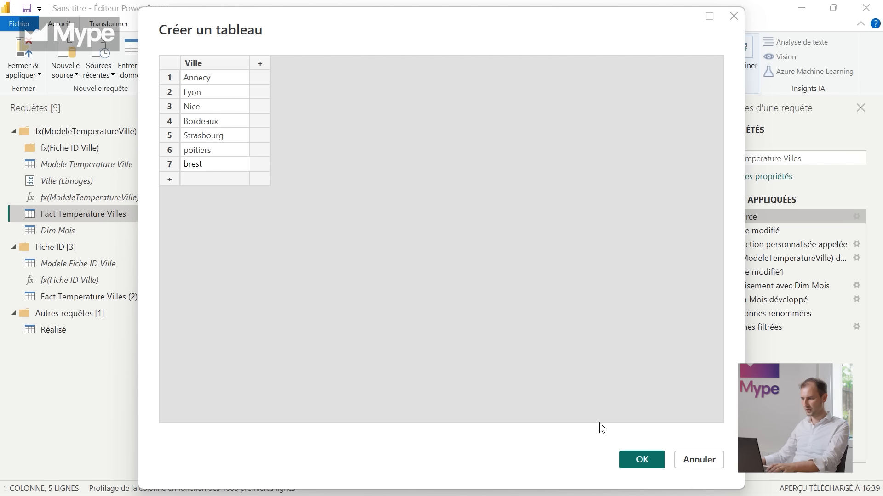
left_click(642, 459)
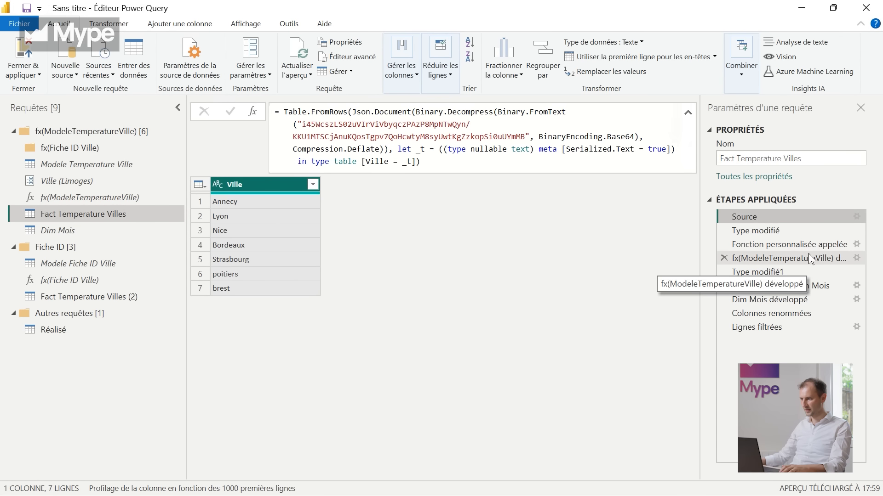
Step: Check the Fonction personnalisée appelée results for the added cities by previewing the brest and poitiers rows
left_click(809, 255)
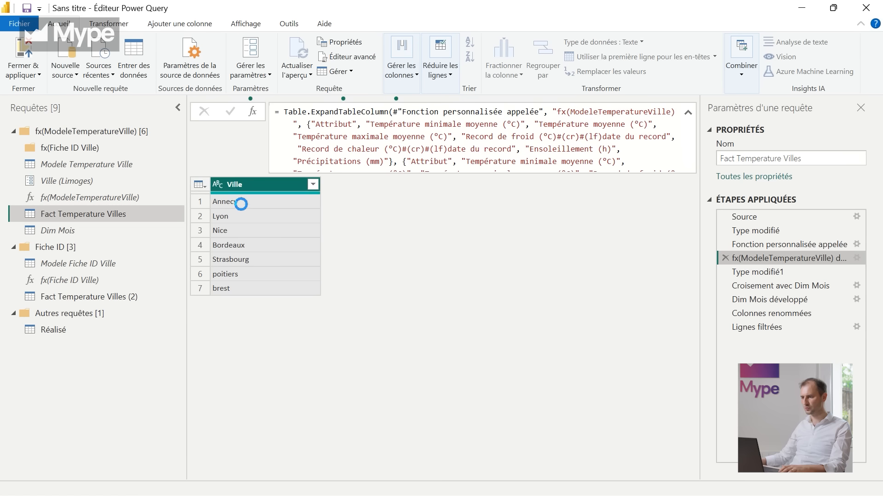
left_click(812, 245)
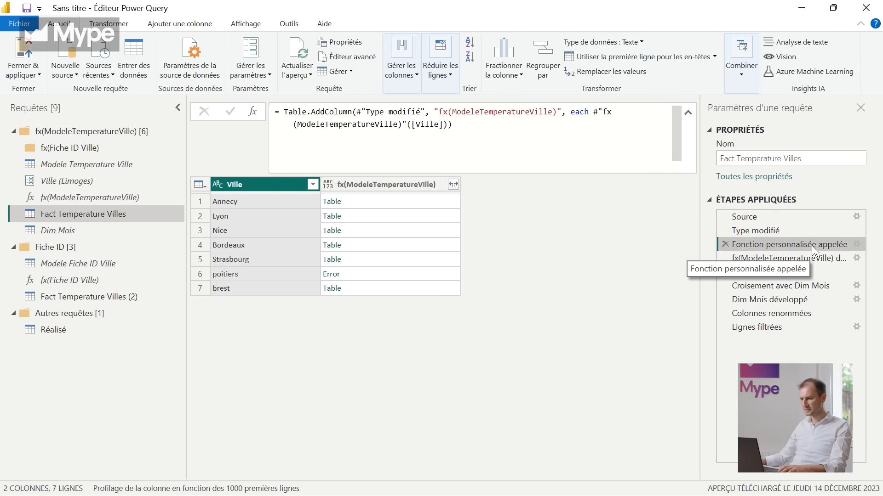
left_click(379, 289)
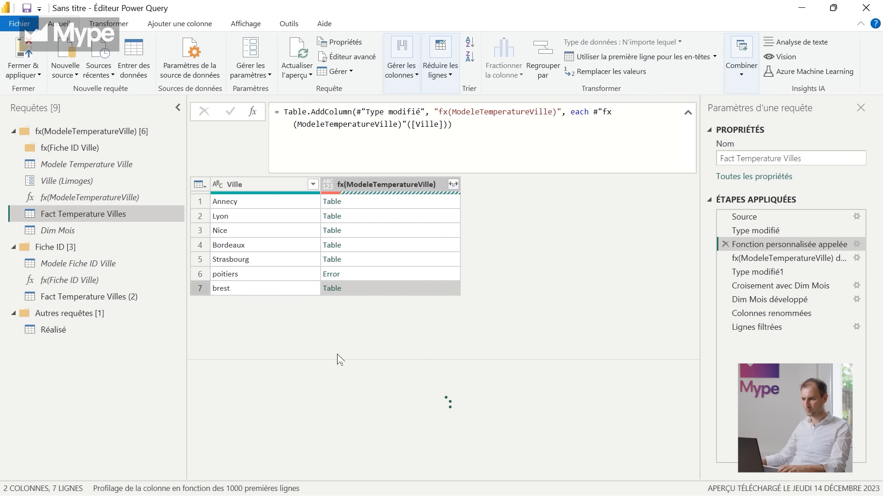
left_click_drag(342, 360, 338, 344)
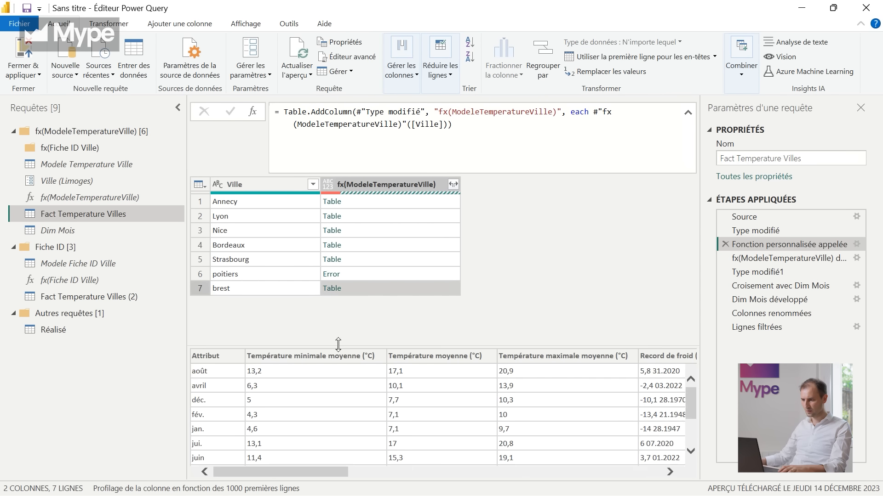
left_click(391, 270)
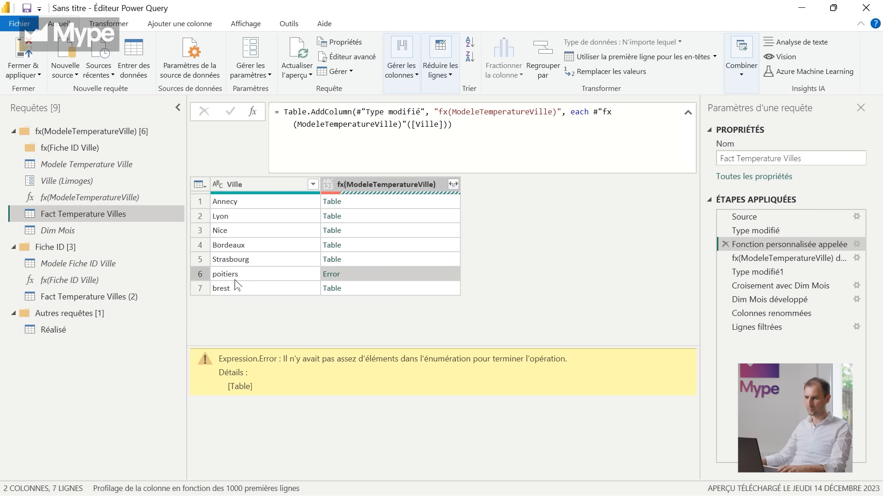
Step: Switch to the browser showing the 20 commandements image
key("alt+Tab")
key("alt+Tab")
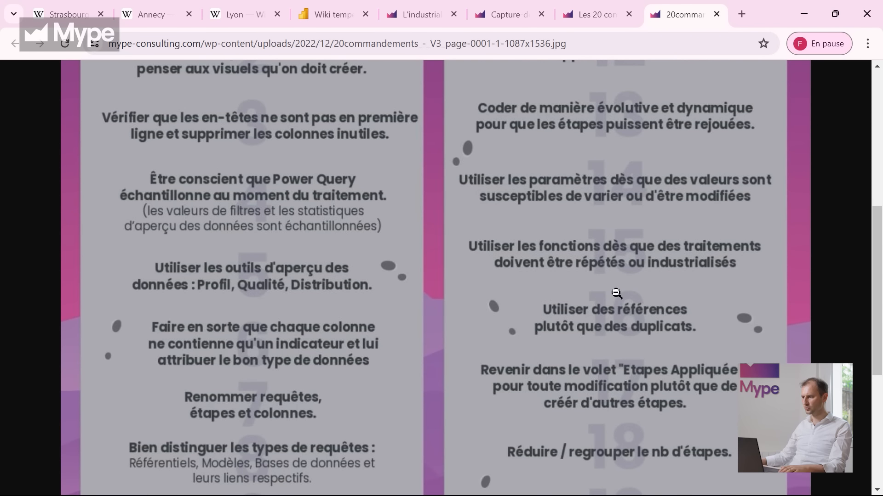
Step: Switch back to the Power Query editor and duplicate the Réalisé query
key("alt+Tab")
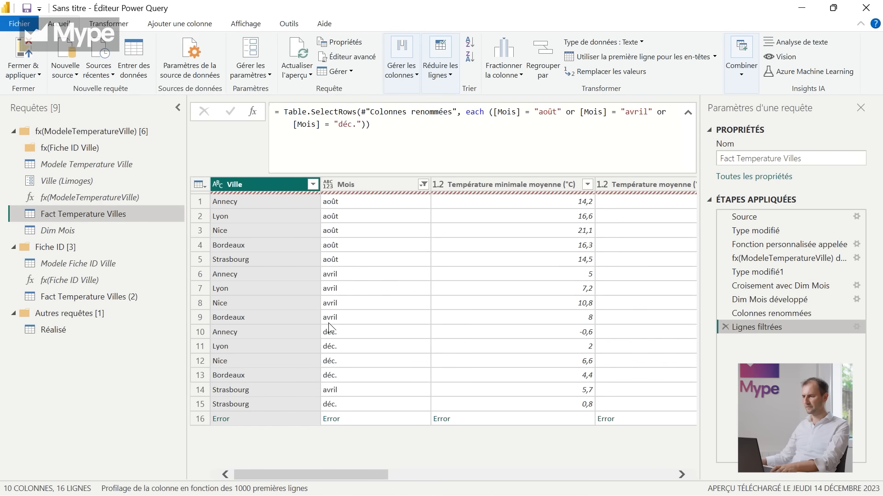
left_click(62, 329)
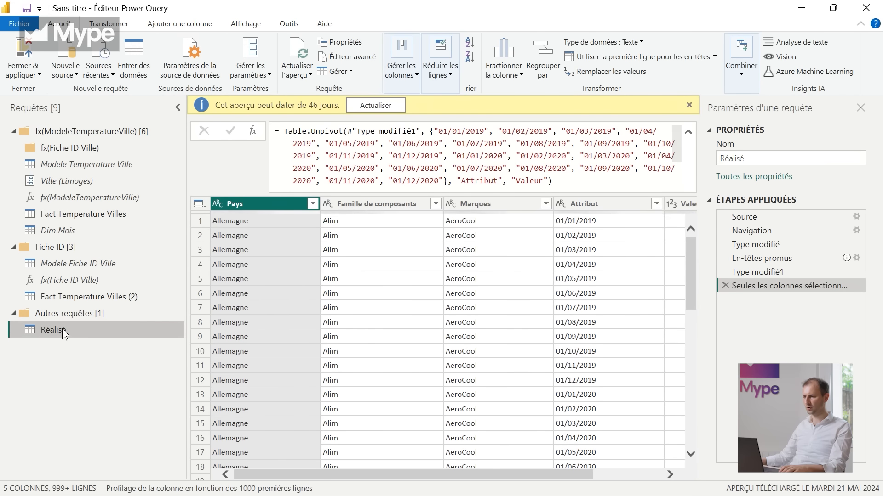
right_click(62, 329)
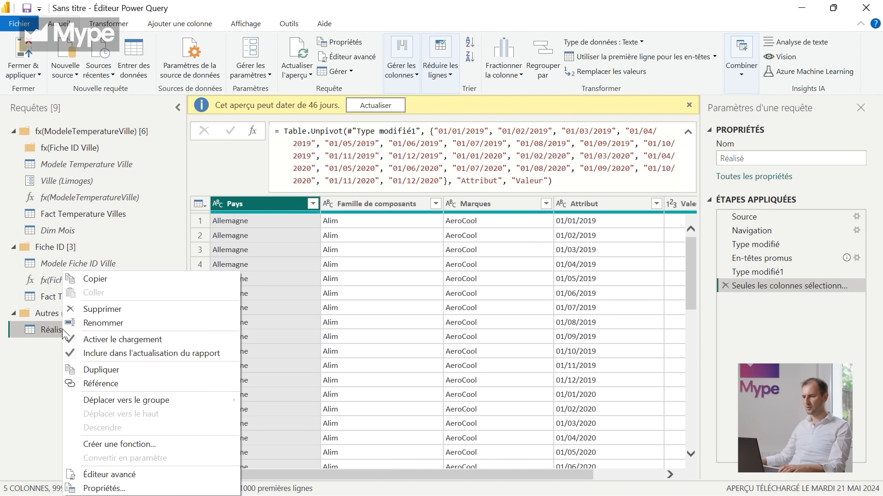
left_click(92, 371)
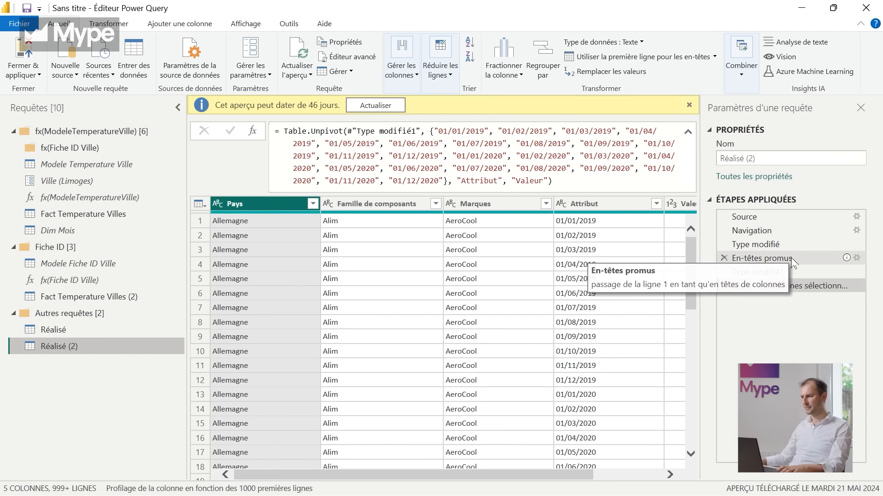
Step: Review the duplicated Réalisé query's applied steps from Source to En-têtes promus, including the sheet name in the Navigation formula
left_click(768, 213)
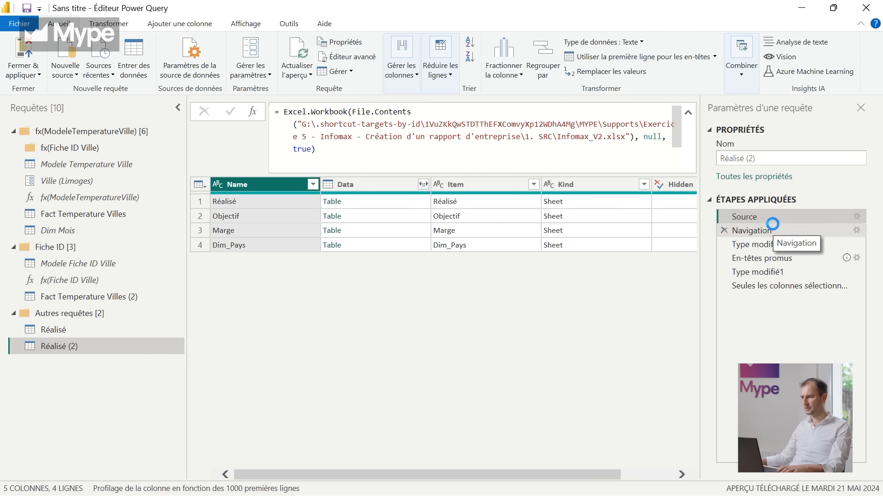
left_click(773, 231)
left_click(780, 244)
left_click(777, 258)
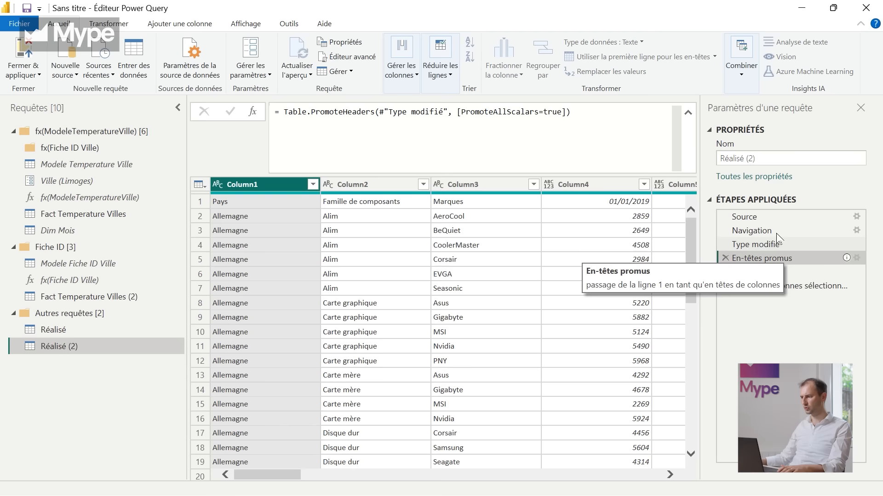
left_click(771, 217)
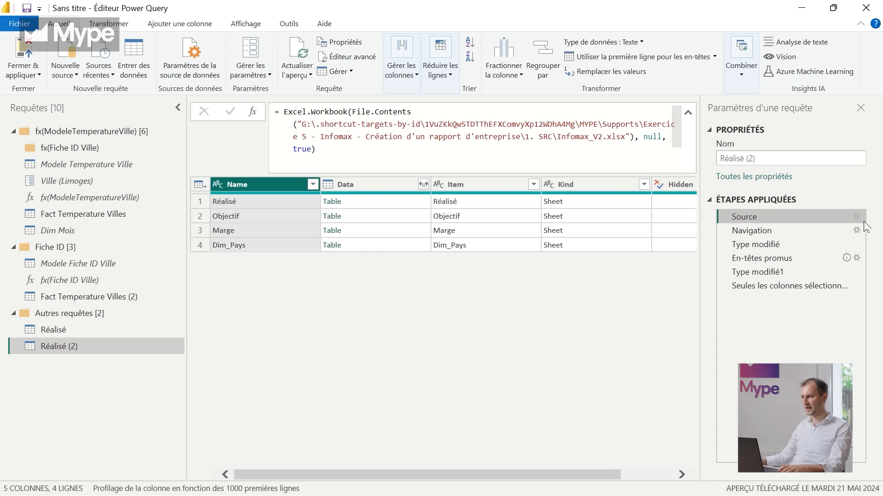
left_click(815, 228)
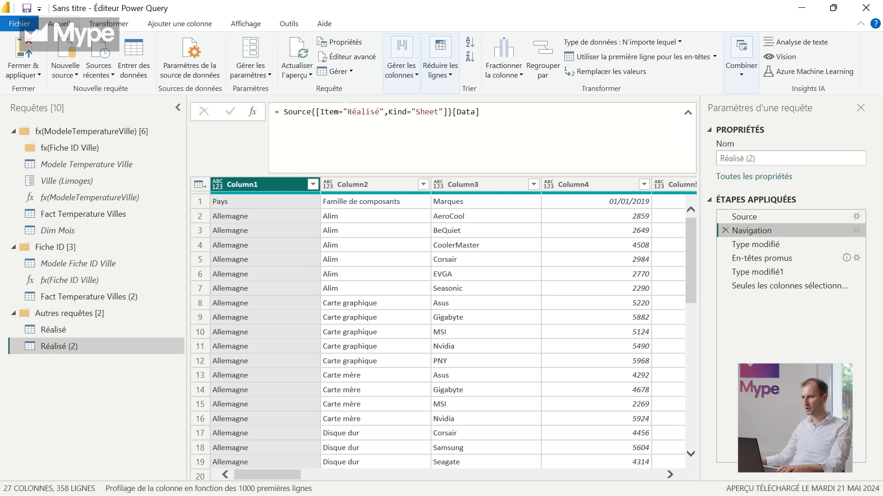
double_click(363, 112)
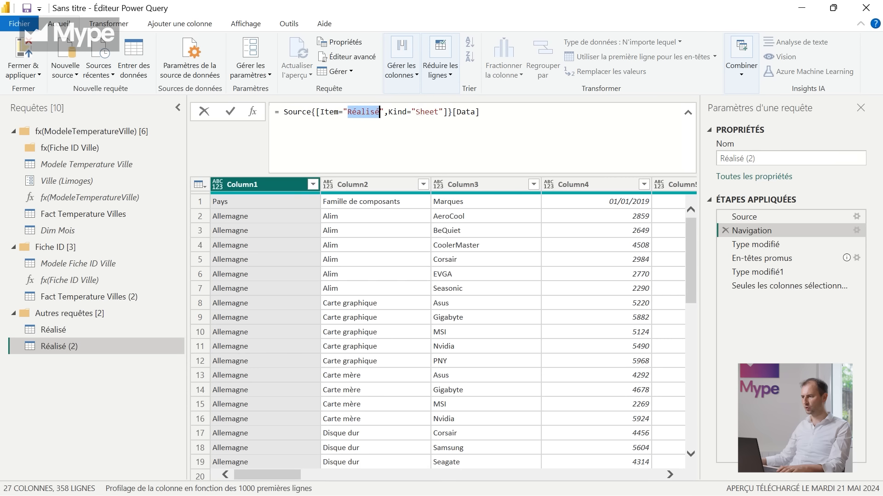
left_click(766, 244)
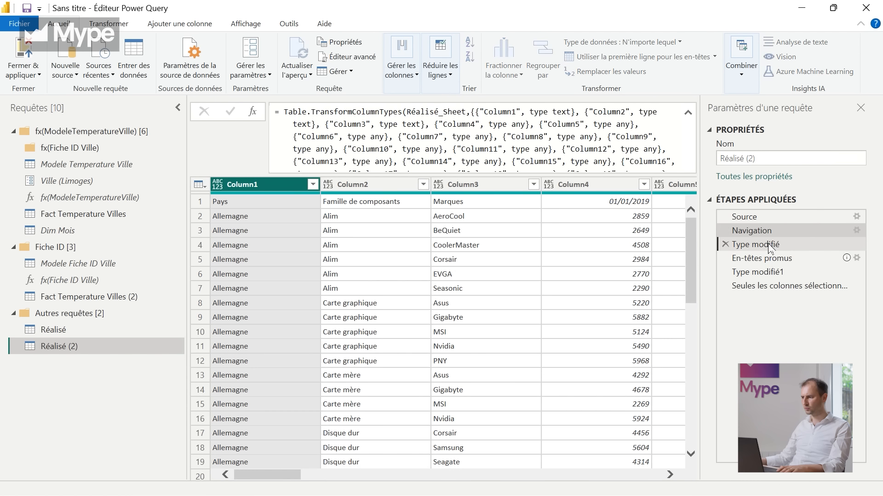
left_click(774, 259)
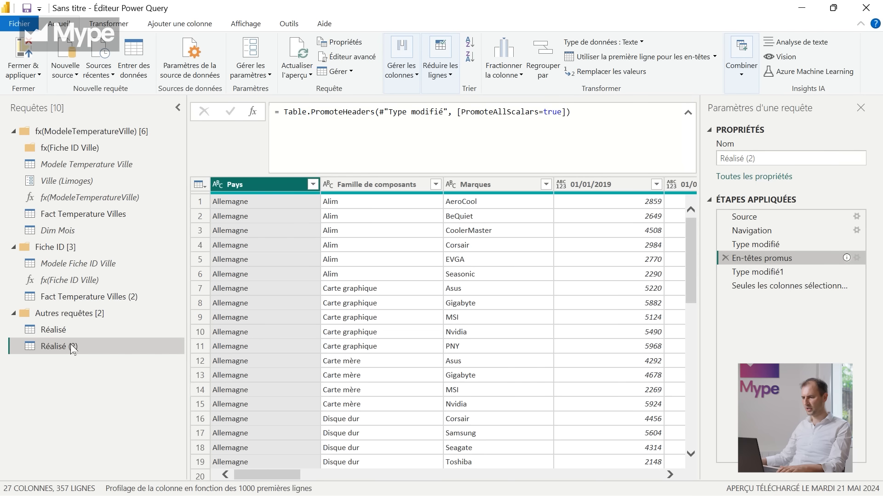
Step: Create a reference query from the original Réalisé query and check its Source formula
left_click(61, 331)
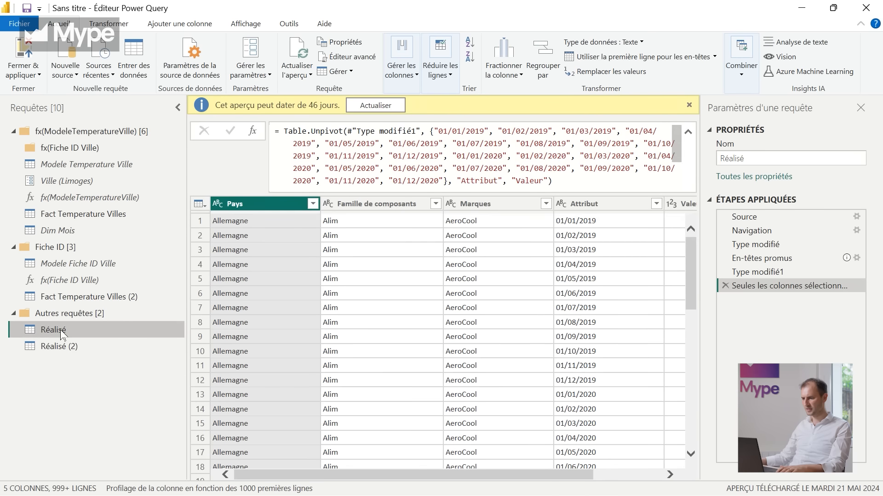
right_click(61, 331)
left_click(102, 383)
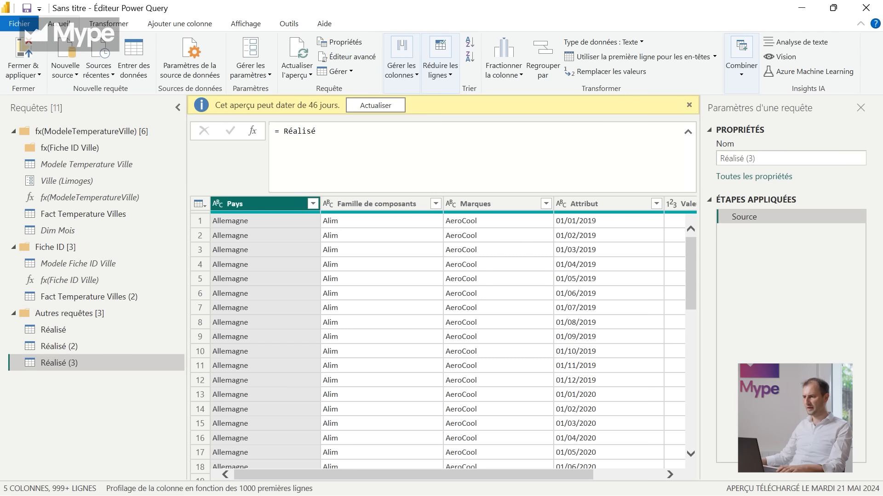
double_click(300, 131)
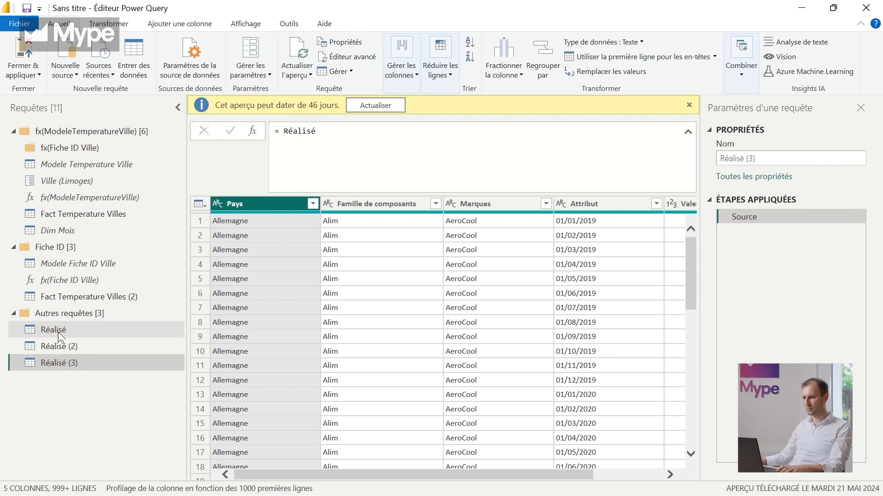
Step: Rename the Pays column to Zone in the original Réalisé query
left_click(84, 329)
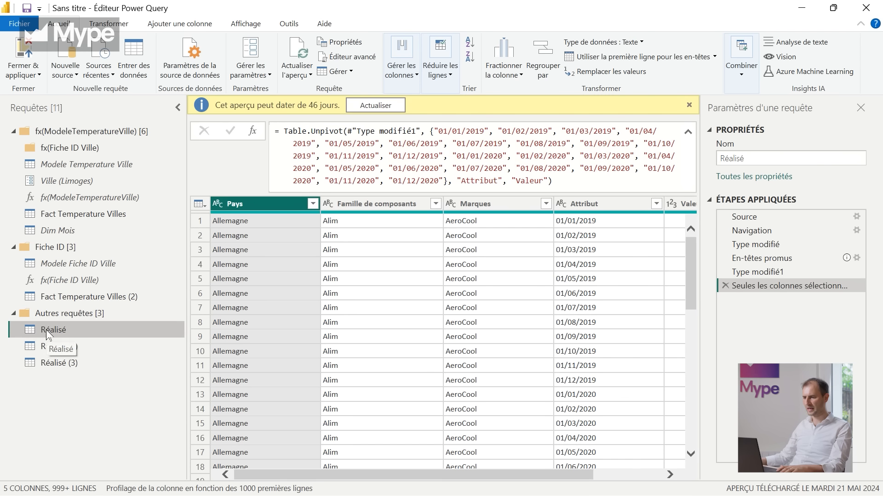
left_click(55, 370)
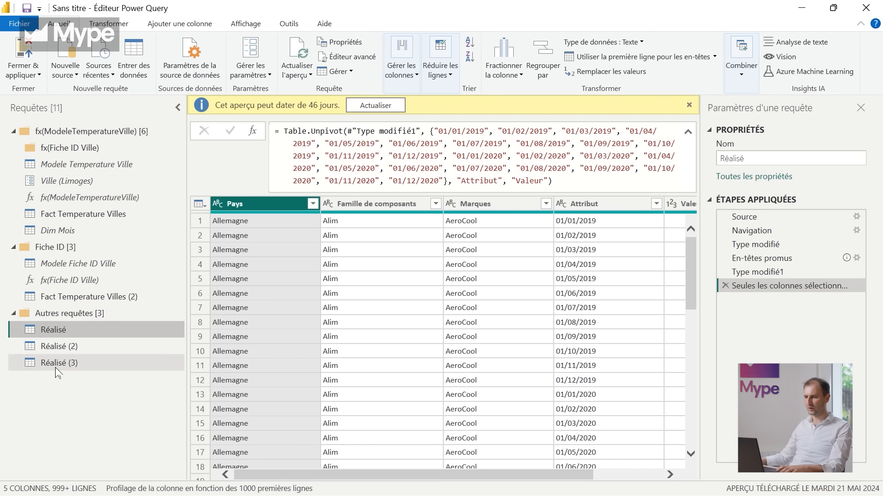
double_click(255, 205)
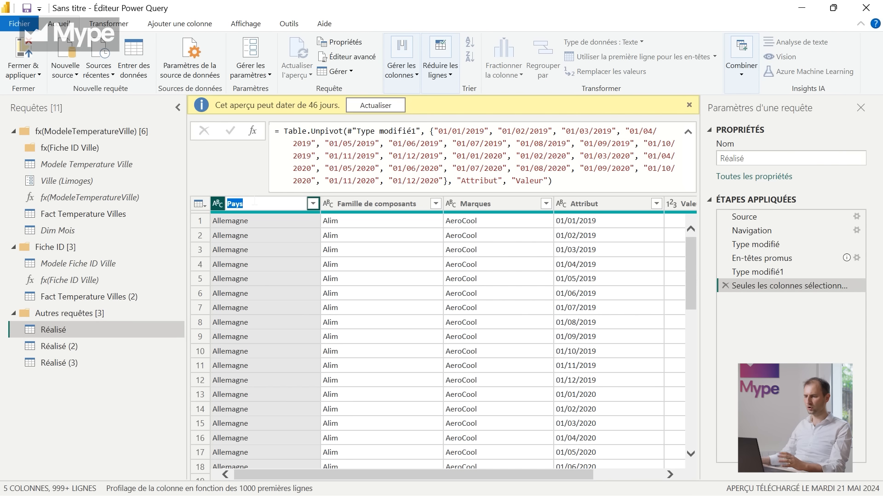
type("Zone")
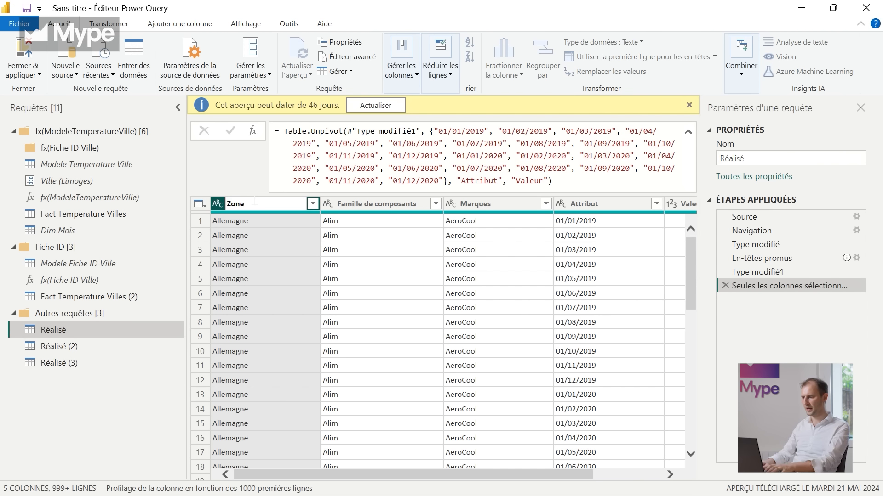
key("Return")
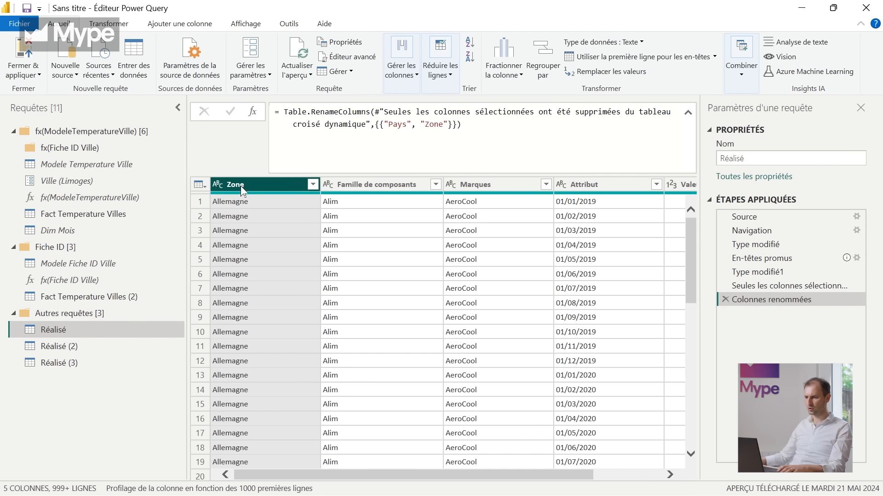
Step: Compare the first column's header in the referenced query Réalisé (3) and the duplicated query Réalisé (2)
left_click(60, 365)
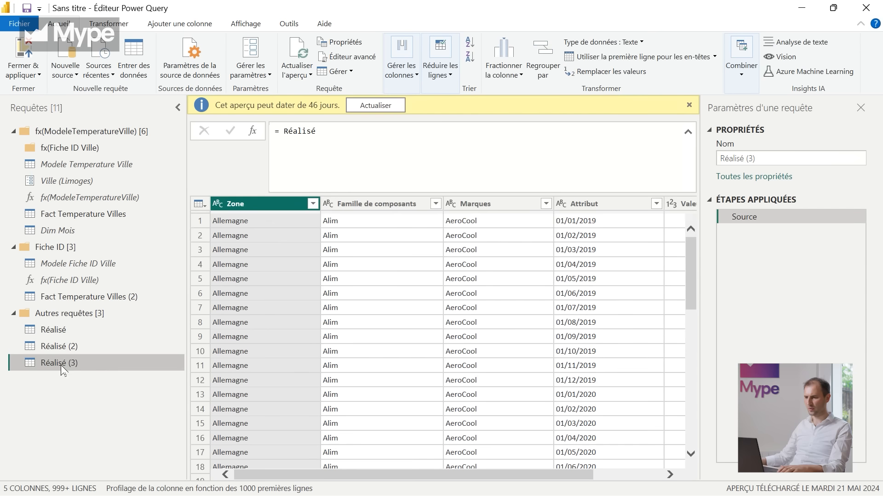
left_click(238, 208)
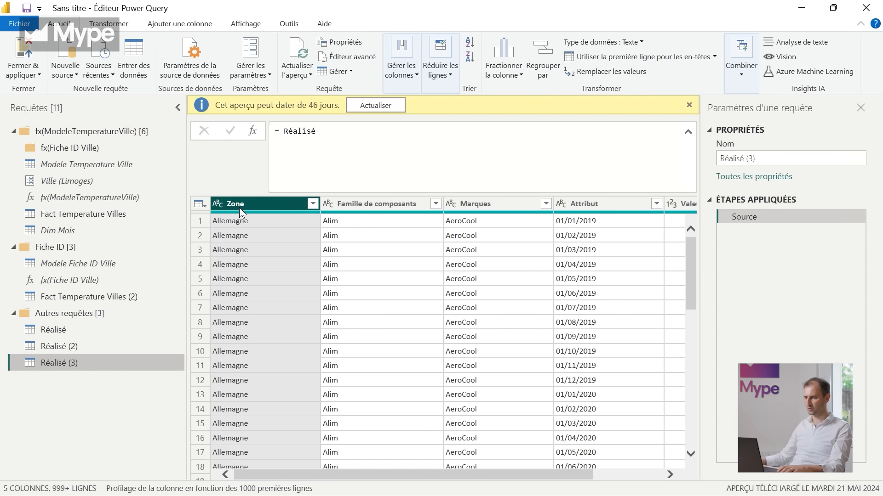
left_click(62, 346)
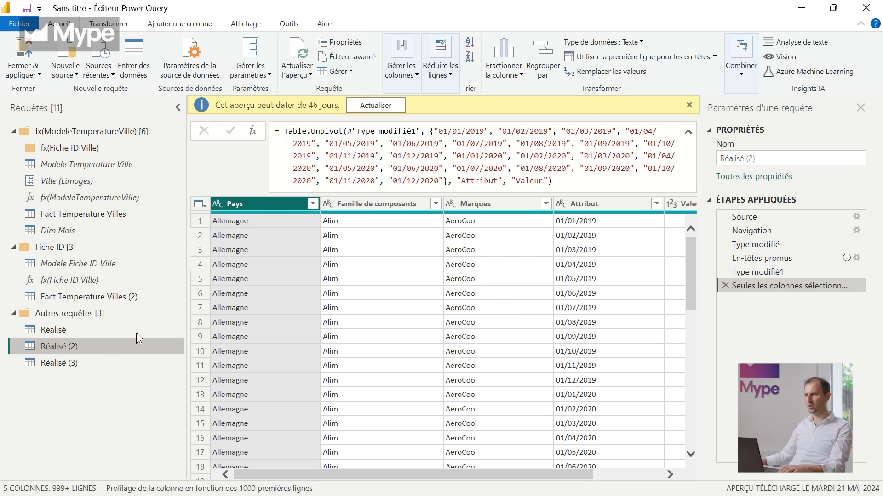
Step: Show the query dependencies and examine how Réalisé, Réalisé (2) and Réalisé (3) link to the source file
left_click(246, 26)
left_click(525, 66)
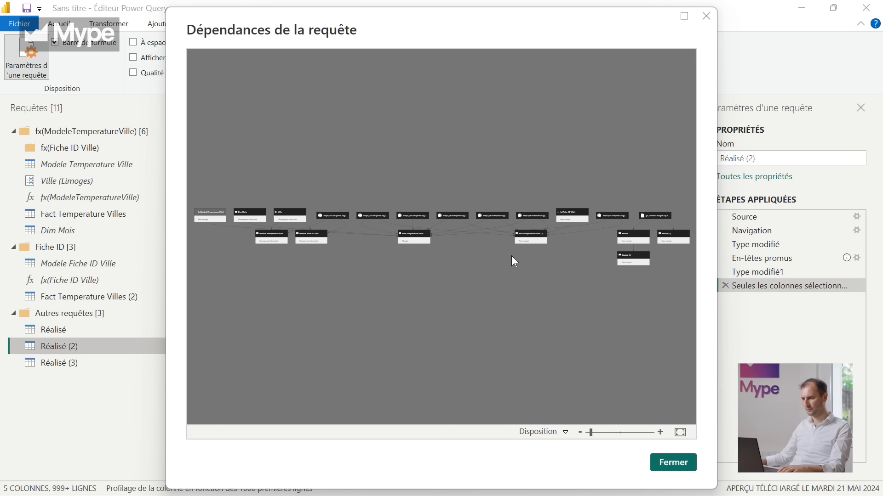
scroll(572, 315, "up", 5)
left_click_drag(563, 223, 323, 293)
scroll(454, 289, "up", 2)
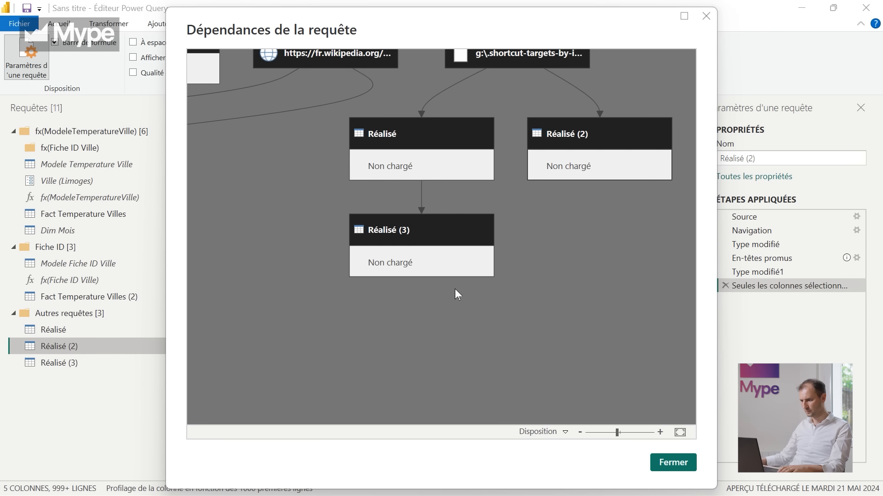
left_click_drag(561, 262, 489, 331)
scroll(480, 293, "up", 2)
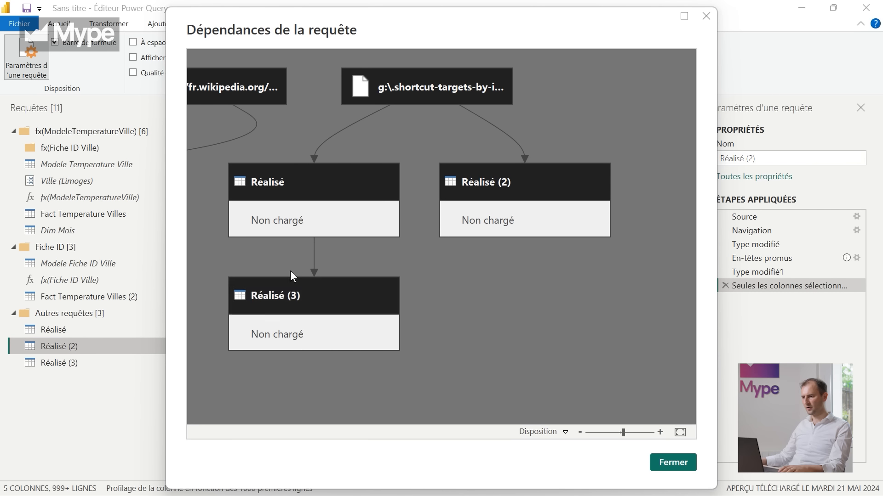
left_click(266, 300)
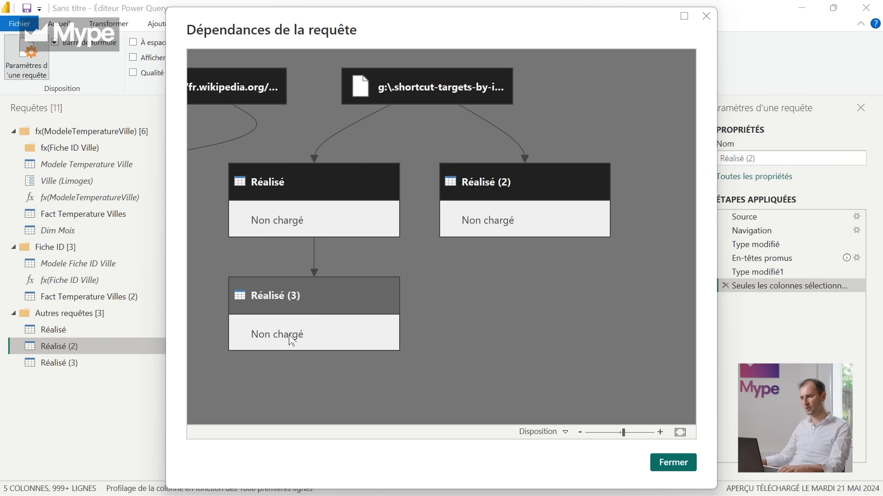
left_click(266, 300)
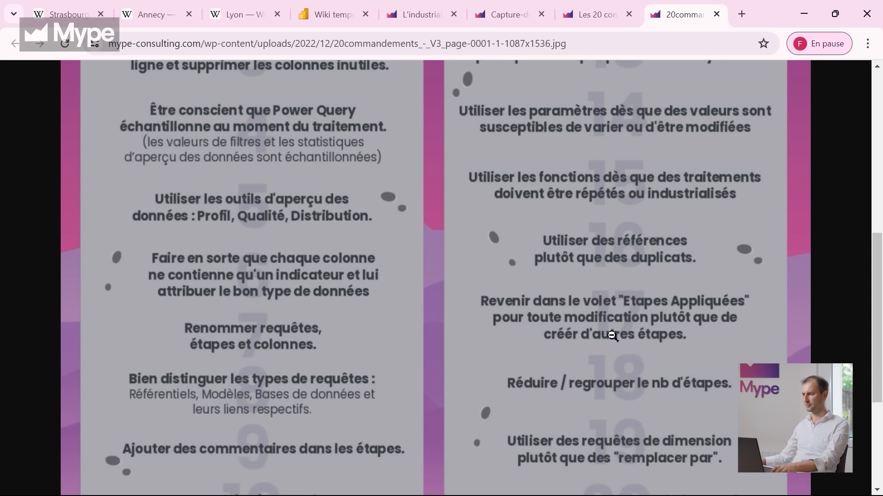
Step: Return to Power Query and preview the first Record de chaleur value in the Modele Temperature Ville query
key("alt+Tab")
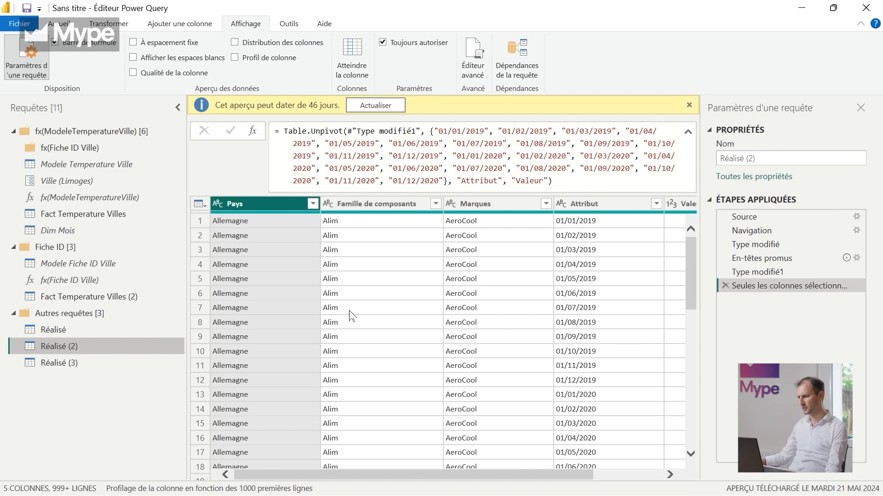
left_click(80, 162)
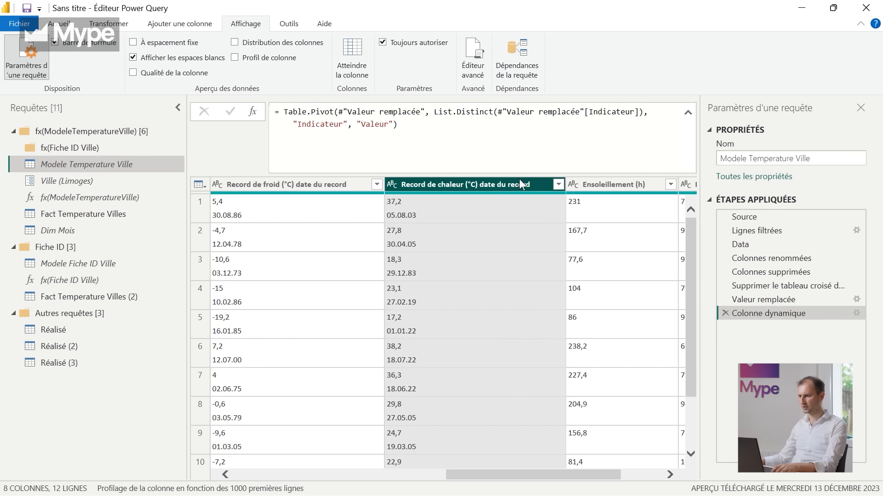
left_click(394, 203)
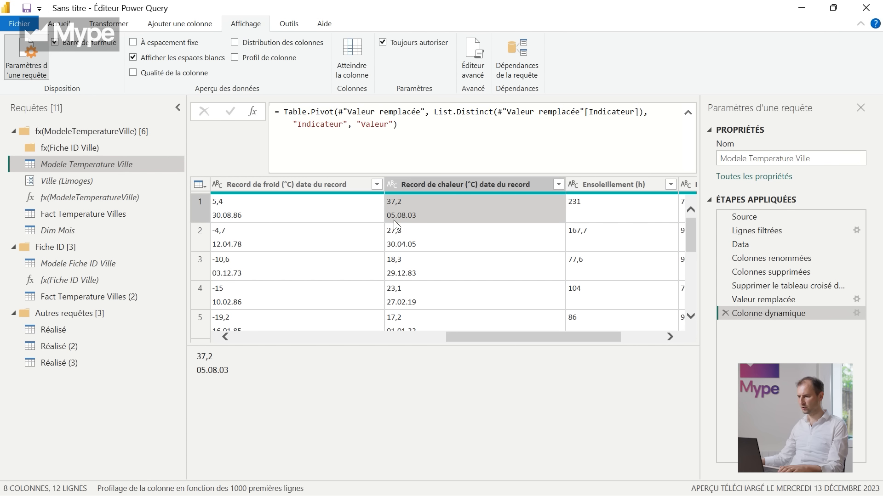
Step: Try to split the Record de chaleur column at each occurrence of the custom delimiter "-"
left_click(421, 183)
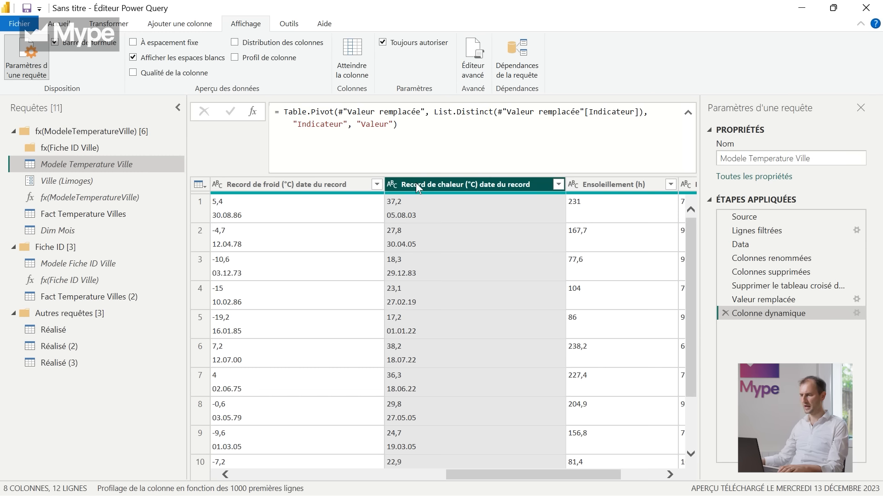
right_click(415, 186)
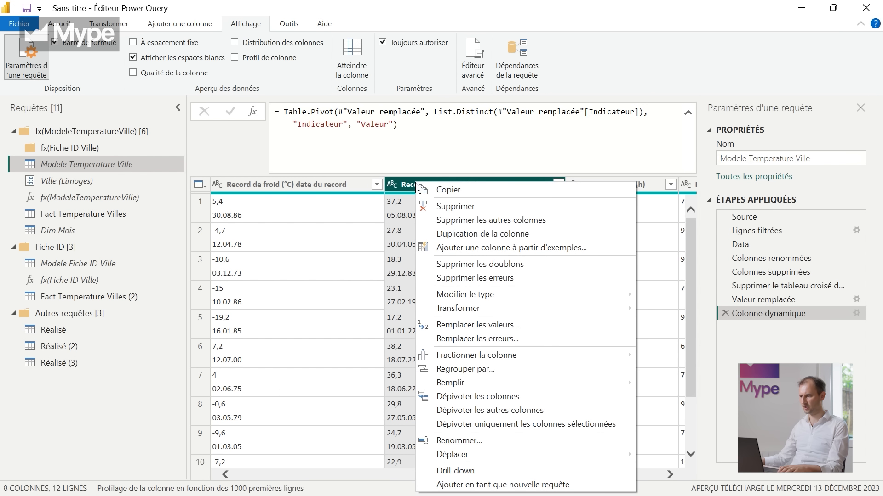
mouse_move(488, 359)
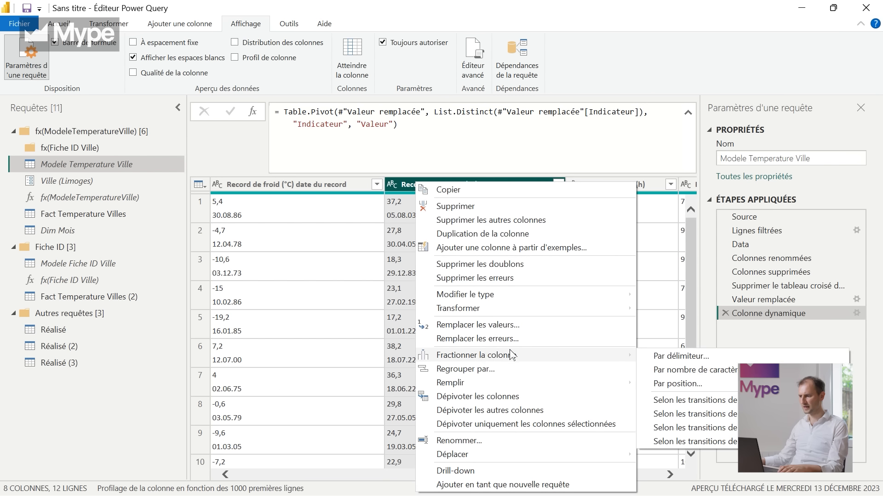
left_click(718, 354)
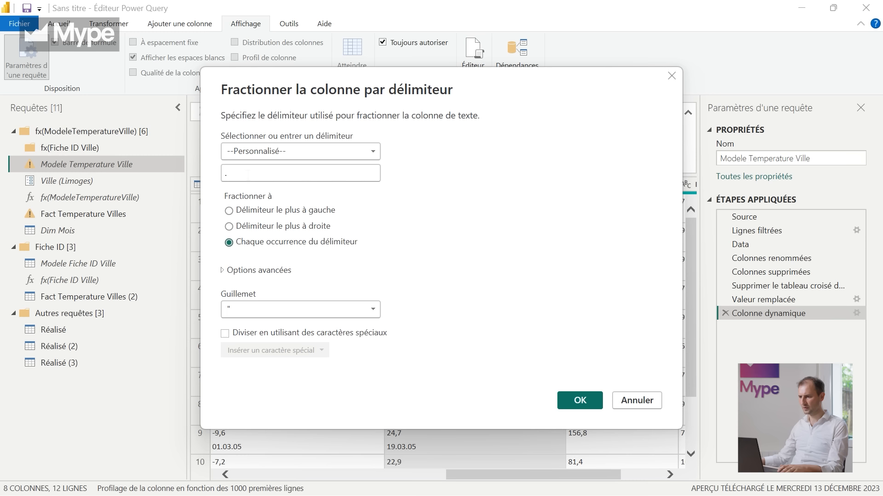
type("-")
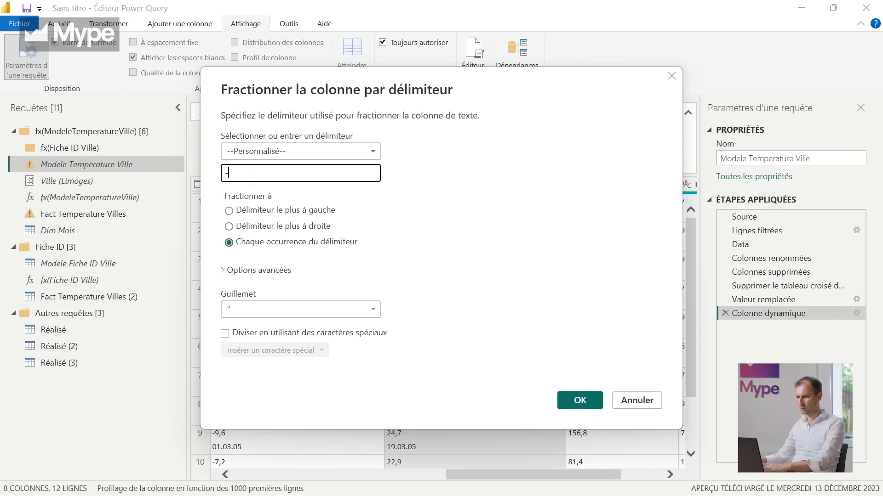
left_click(570, 401)
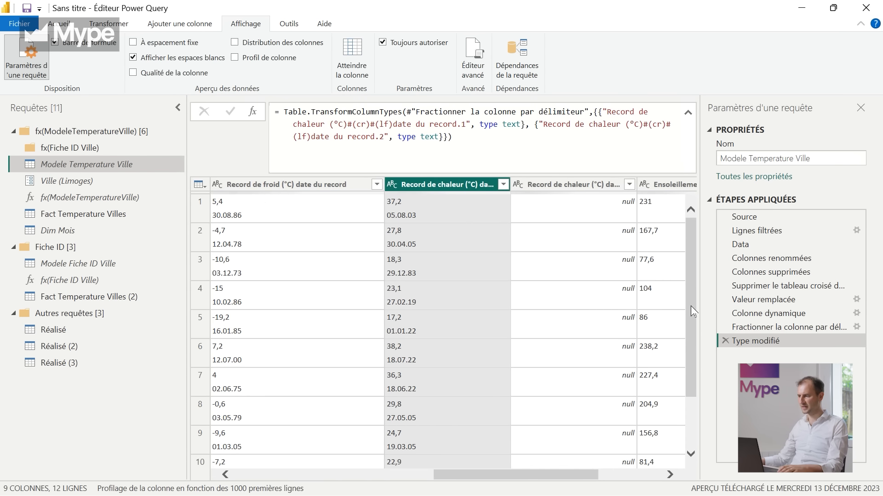
Step: Delete the type-change step and the "-" delimiter split step from the applied steps
right_click(413, 182)
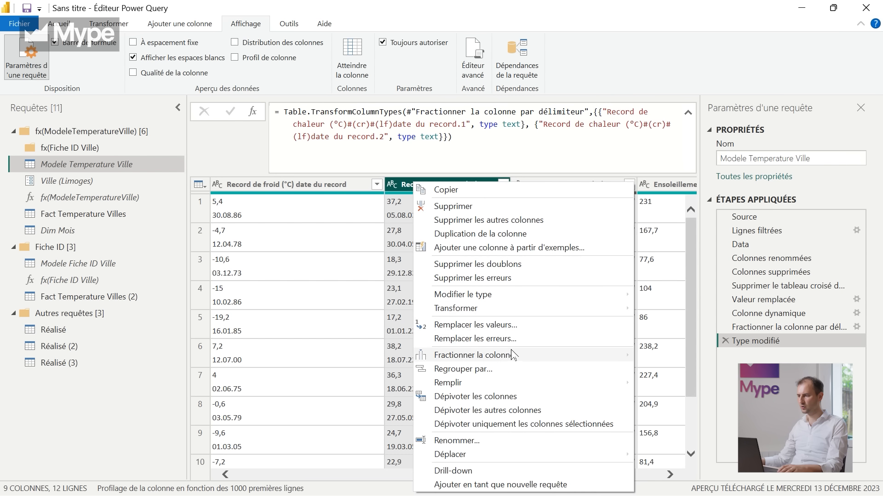
mouse_move(513, 360)
left_click(661, 356)
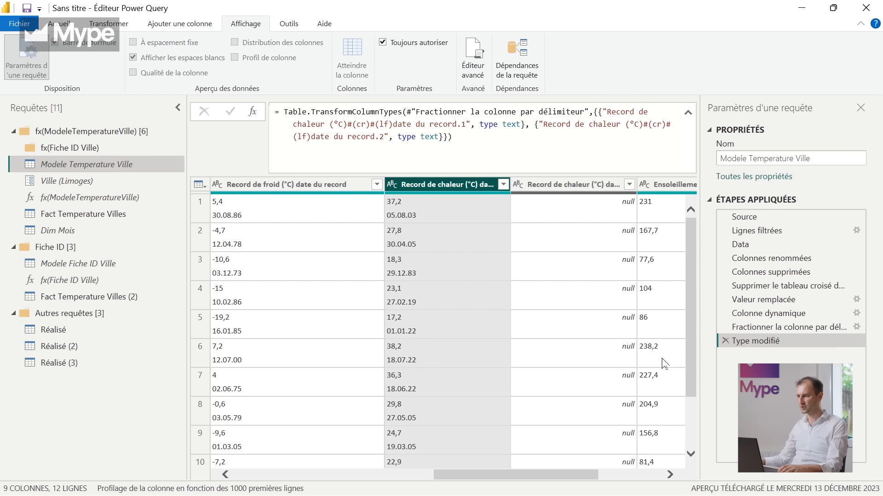
left_click(626, 401)
left_click(724, 341)
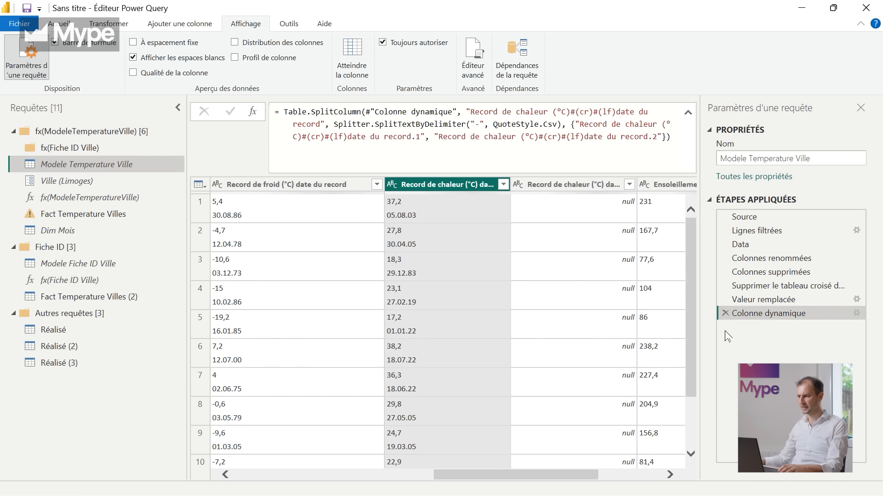
left_click(724, 330)
Step: Split the Record de chaleur column at each carriage return and line feed, using only #(cr)#(lf) as the custom delimiter
right_click(451, 185)
mouse_move(509, 357)
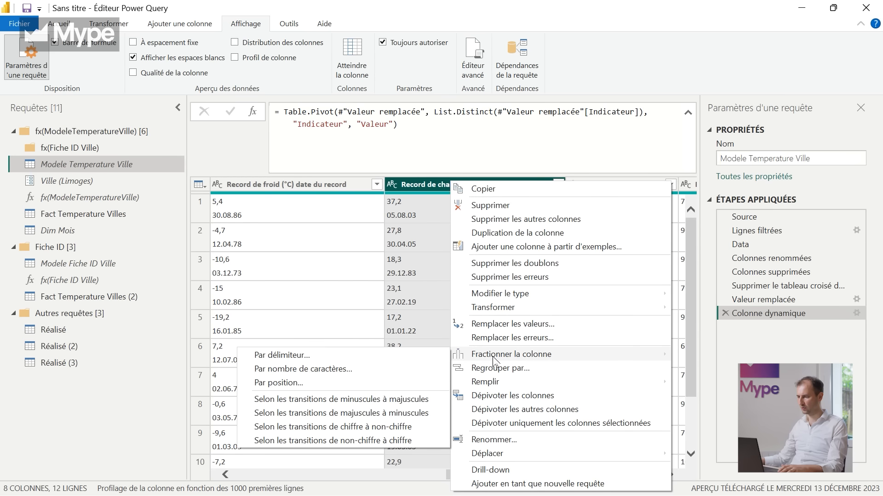
left_click(440, 355)
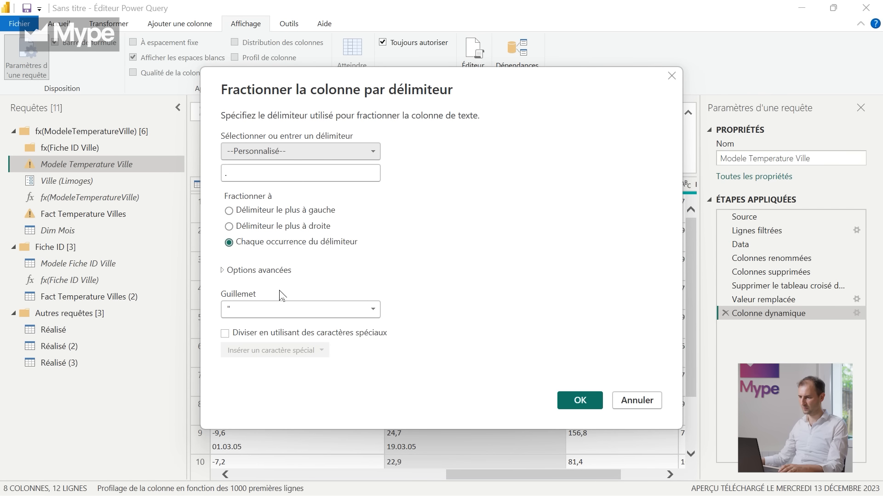
left_click(225, 333)
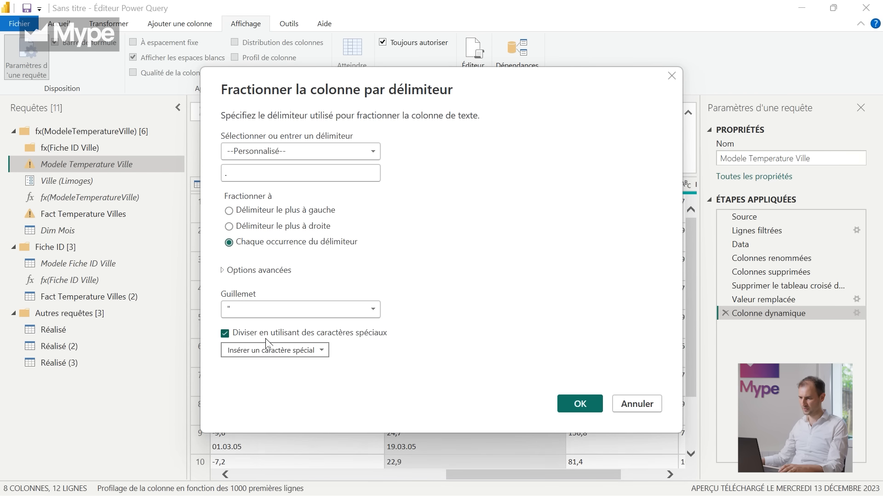
left_click(278, 351)
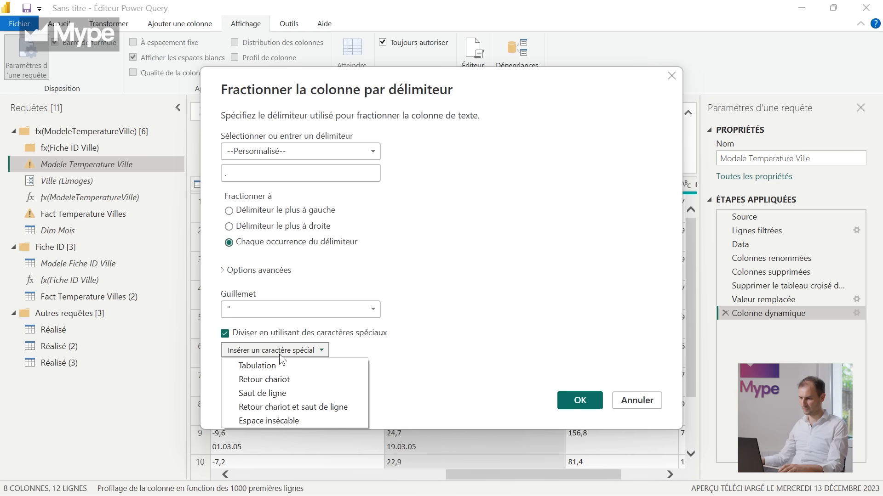
left_click(293, 407)
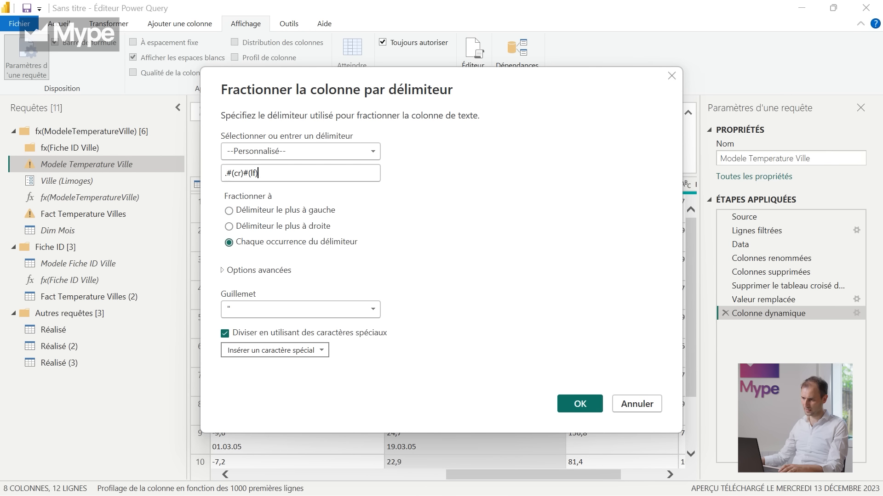
left_click(221, 177)
key("Delete")
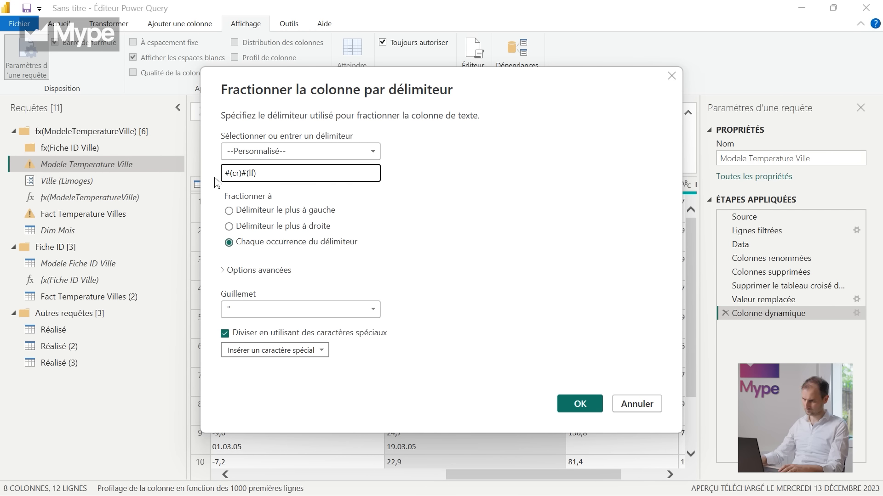
left_click(580, 405)
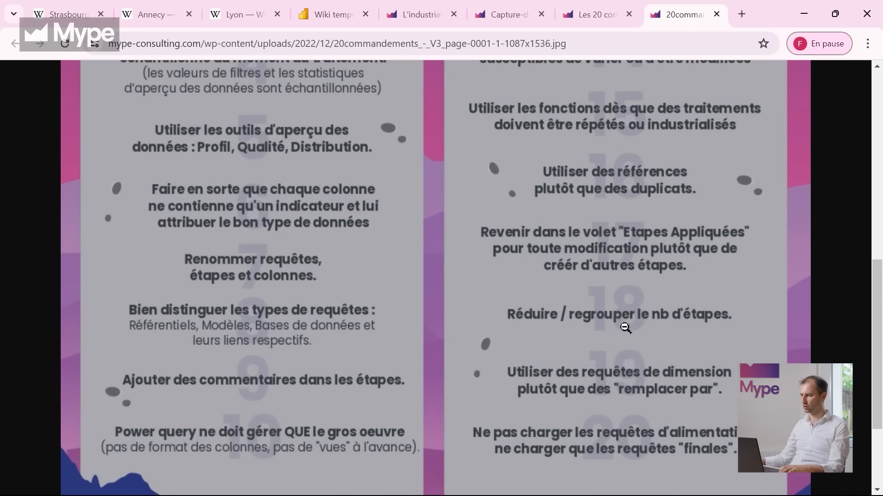
Step: Return to Power Query and commit a rename on both split Record de chaleur columns, keeping their default wording
key("alt+Tab")
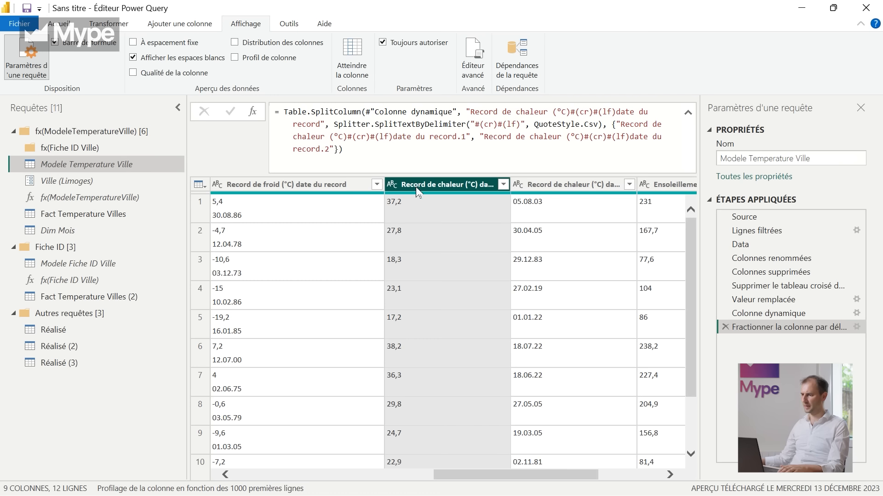
double_click(438, 179)
double_click(540, 185)
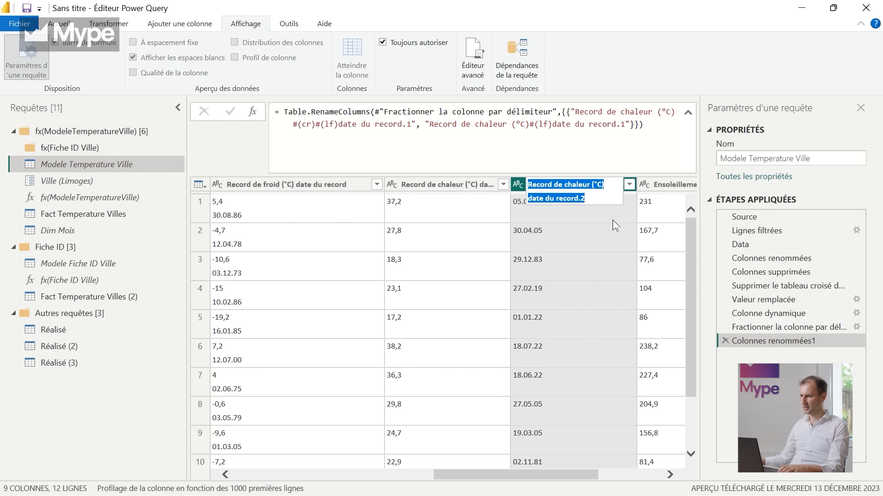
key("Return")
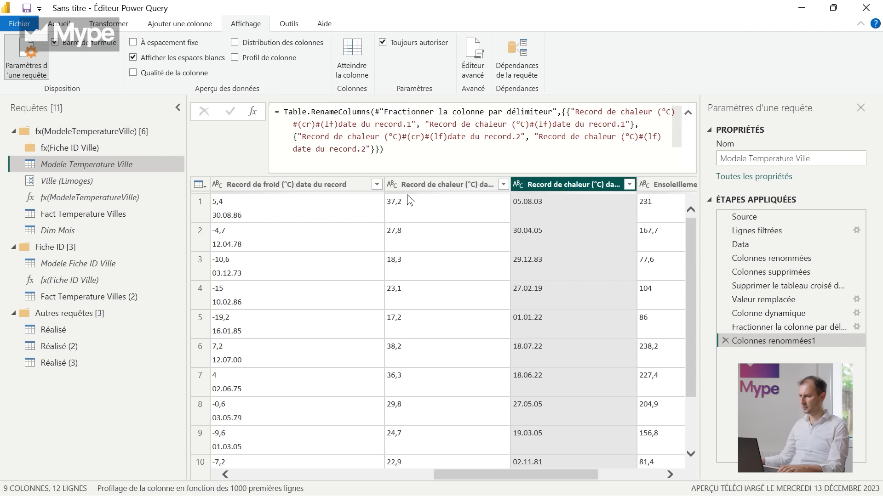
Step: Rename the first split column, which holds the temperatures, as Record de chaleur (°C)
left_click(444, 189)
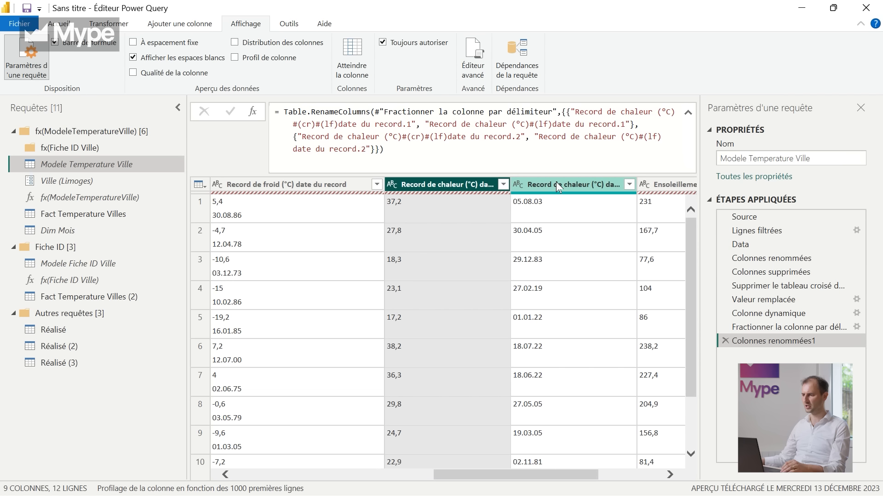
double_click(444, 181)
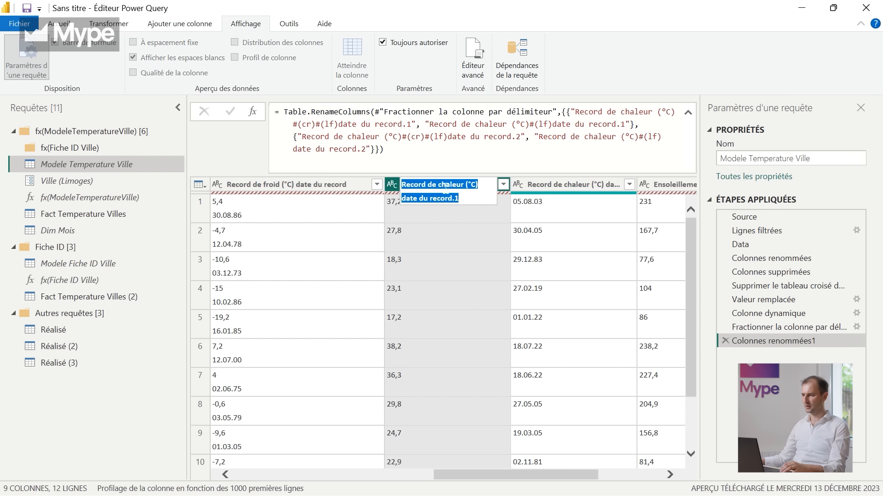
left_click(473, 198)
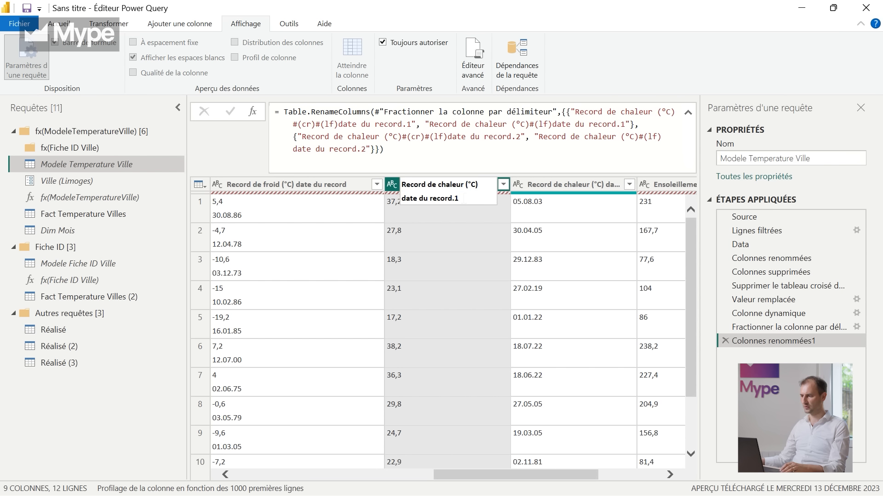
key("shift+Home")
key("BackSpace")
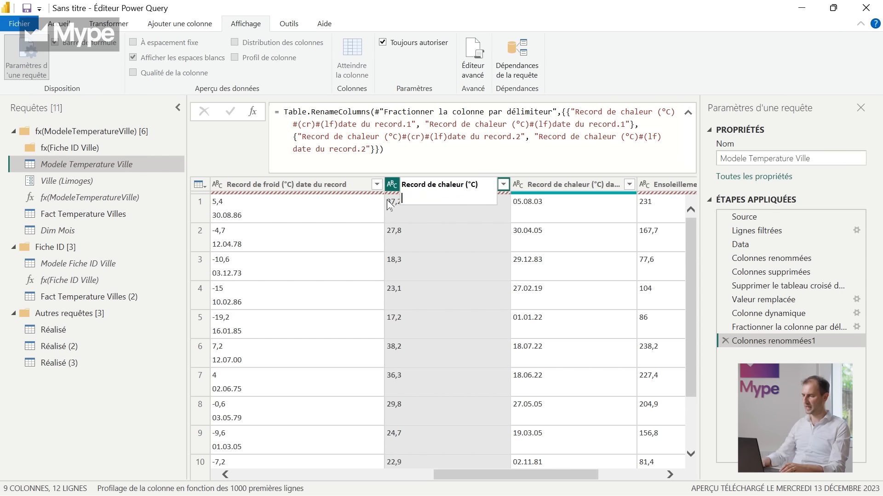
key("Return")
Step: Rename the second split column as date du record and highlight both renames in the step's formula
left_click(580, 182)
double_click(579, 187)
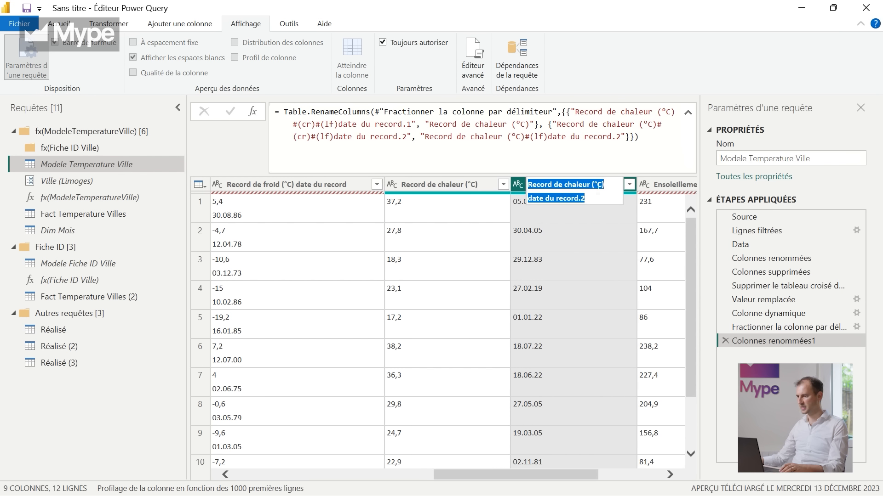
left_click(603, 185)
key("shift+Home")
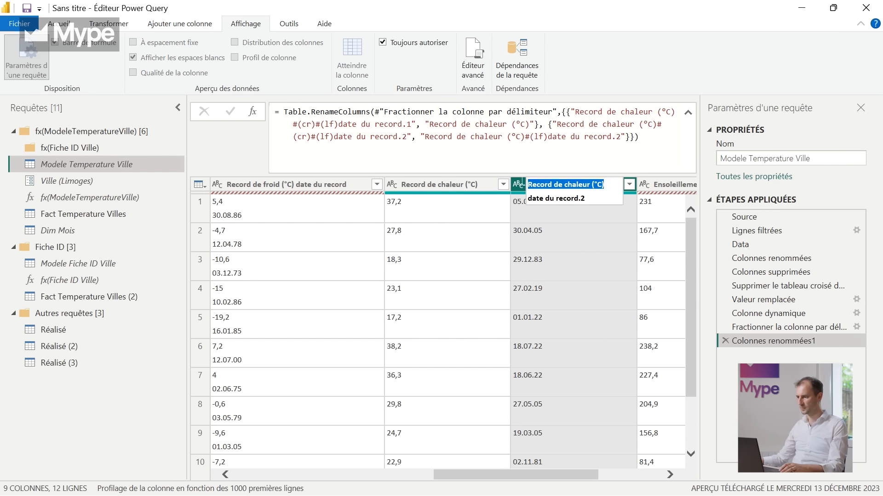
key("BackSpace")
left_click(597, 198)
key("BackSpace")
key("BackSpace")
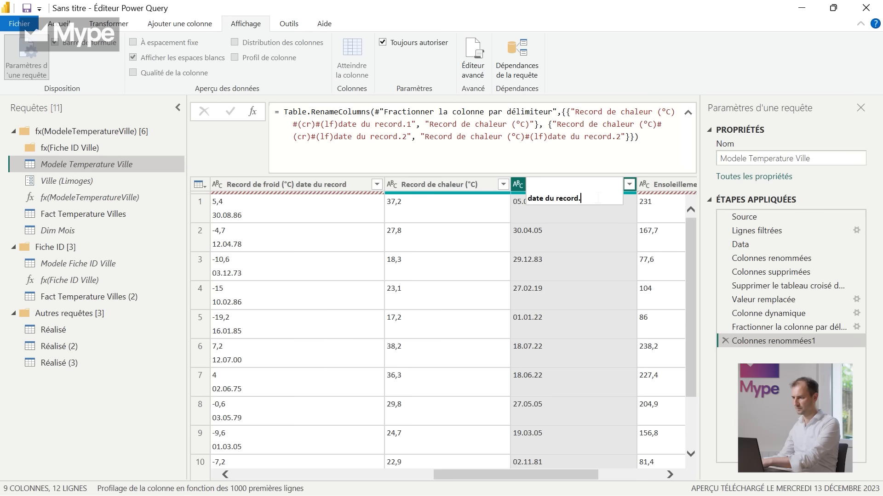
key("Return")
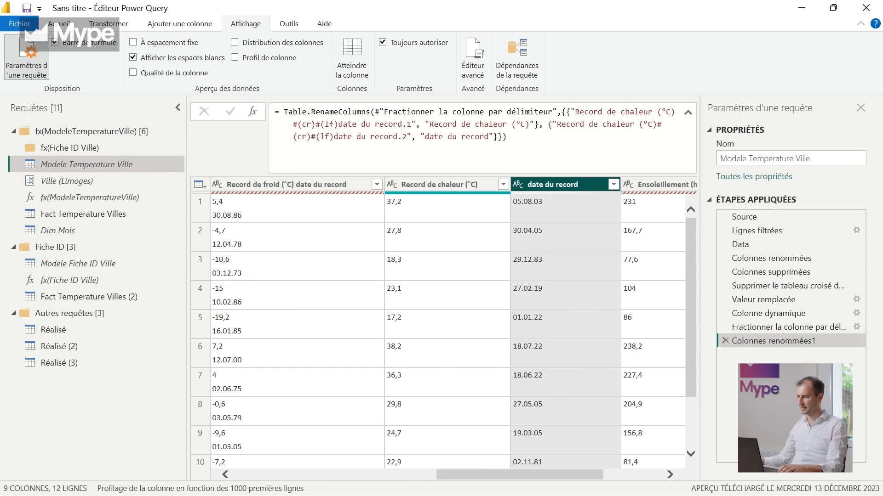
left_click_drag(509, 138, 566, 112)
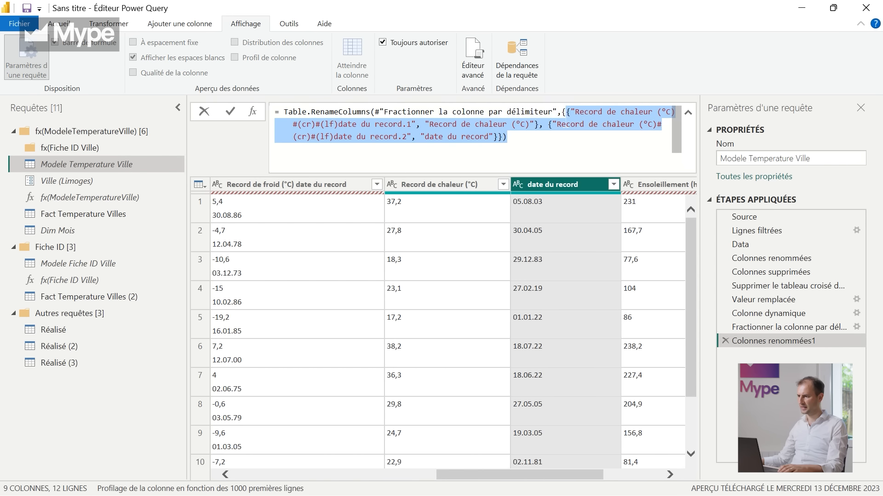
Step: Set the Record de chaleur (°C) column to decimal number and the date du record column to date
left_click(440, 182)
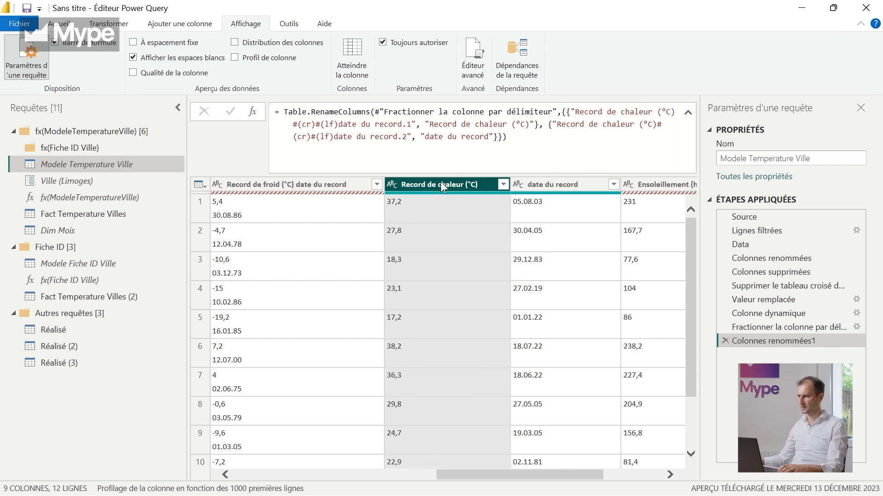
left_click(391, 186)
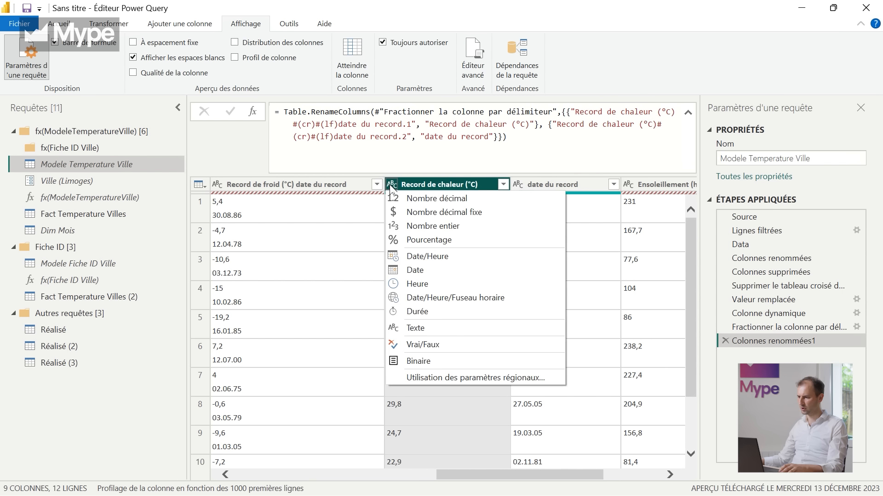
left_click(422, 202)
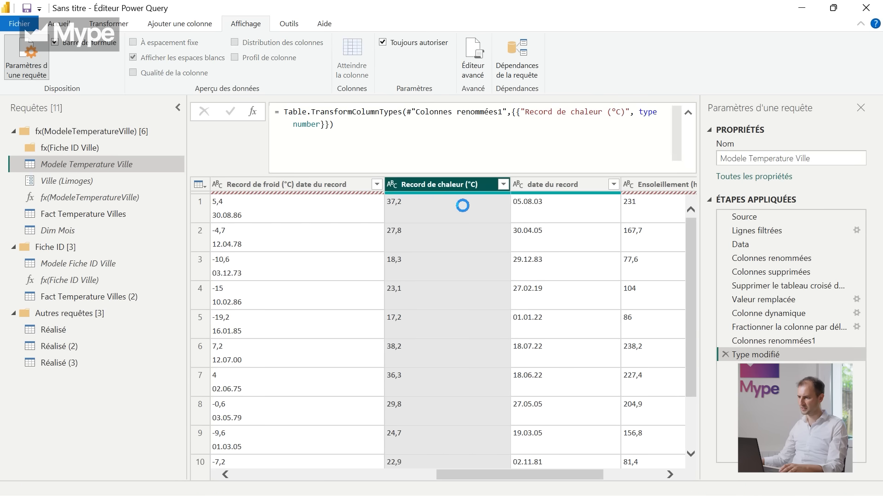
left_click(517, 185)
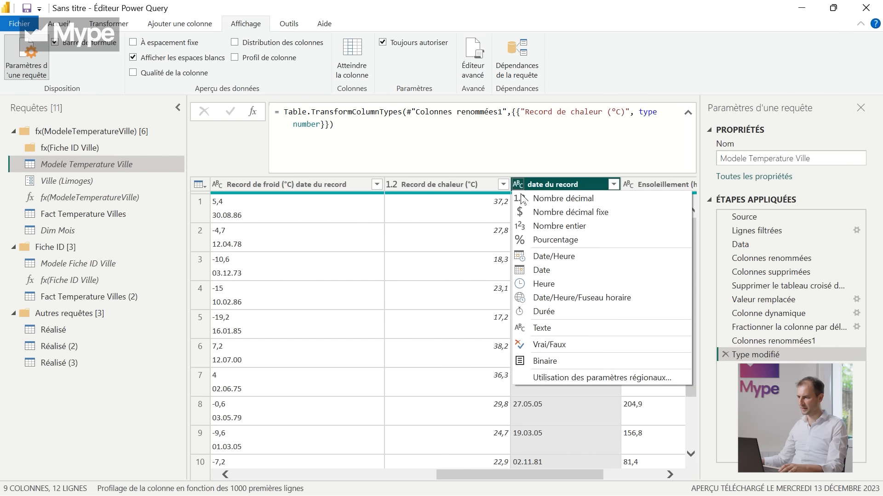
left_click(542, 270)
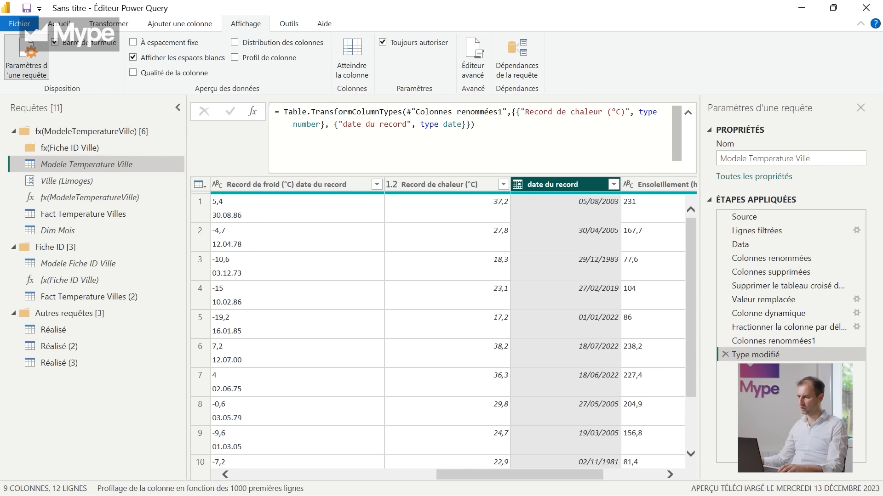
Step: Examine both column type entries in the type-change formula and preview the first Attribut value in the renamed-columns step
left_click_drag(520, 112, 607, 119)
left_click_drag(474, 124, 393, 125)
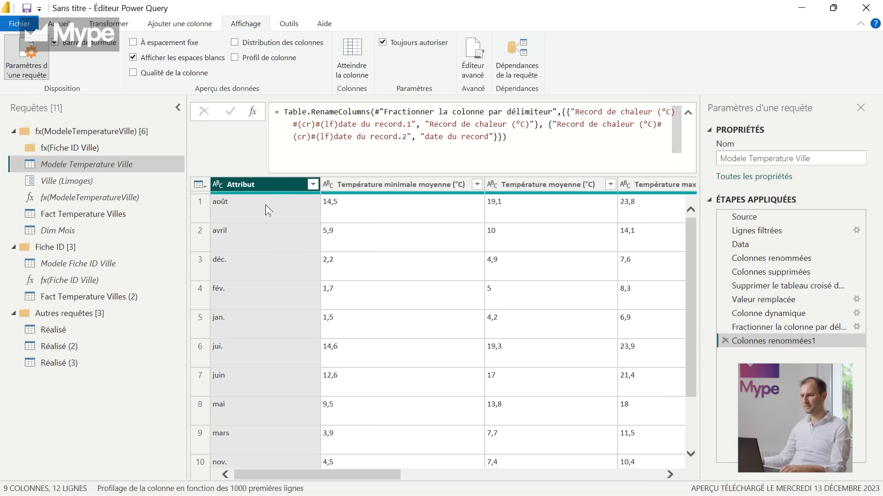
left_click(236, 208)
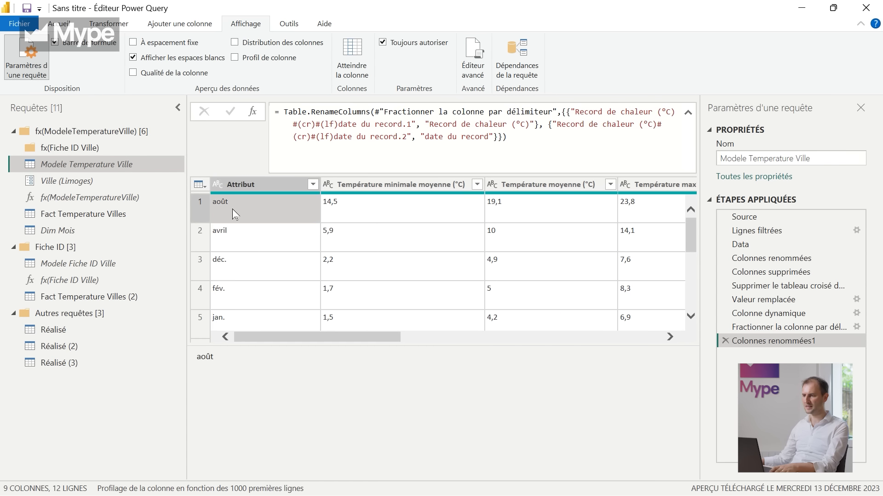
Step: Replace the value juin with 06 in the Attribut column of Modele Temperature Ville
left_click(239, 237)
left_click(246, 268)
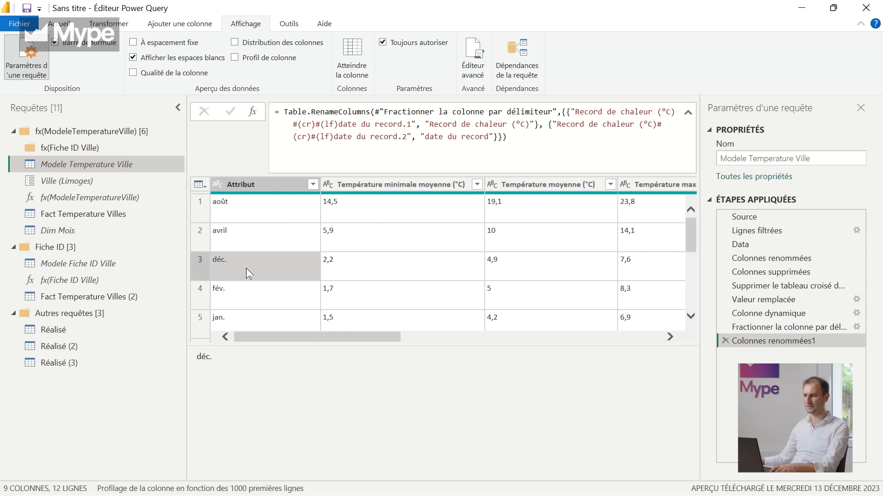
left_click(245, 284)
left_click(236, 270)
left_click(241, 184)
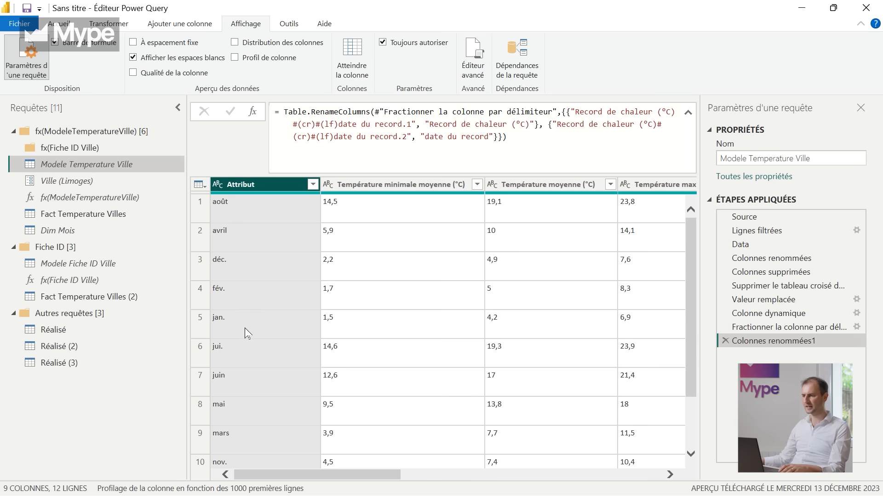
right_click(236, 187)
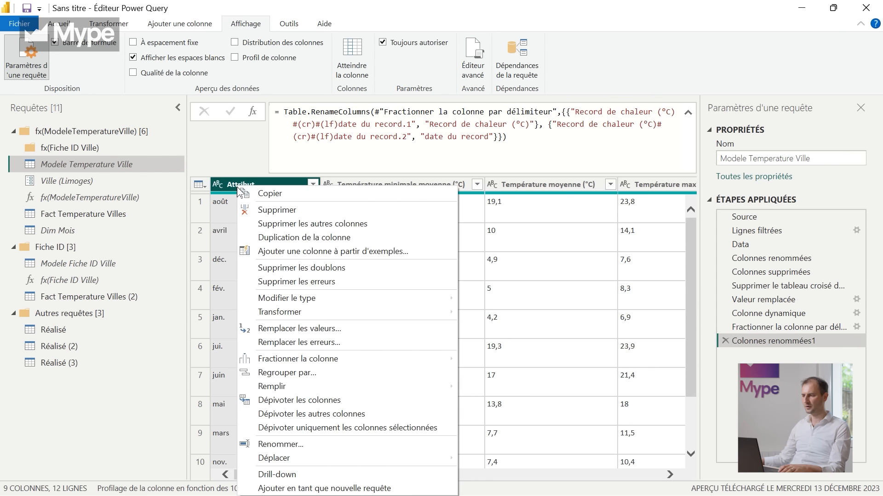
left_click(297, 329)
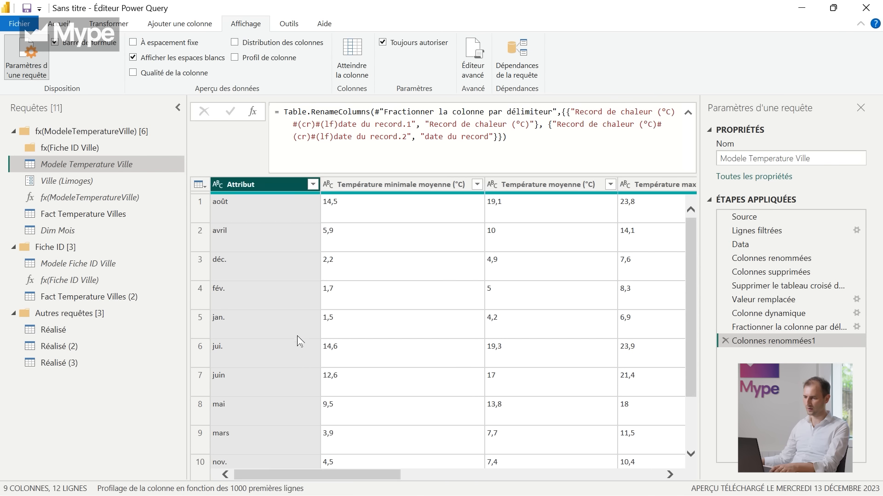
type("juin")
left_click(306, 262)
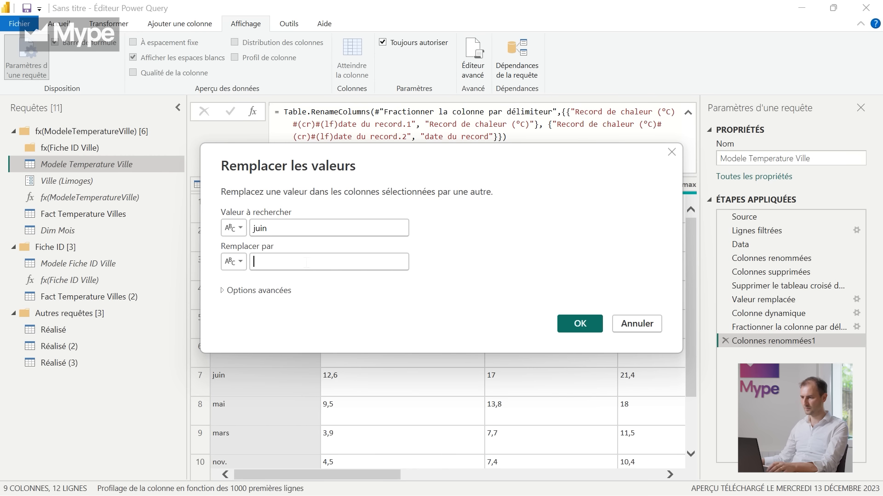
type("06")
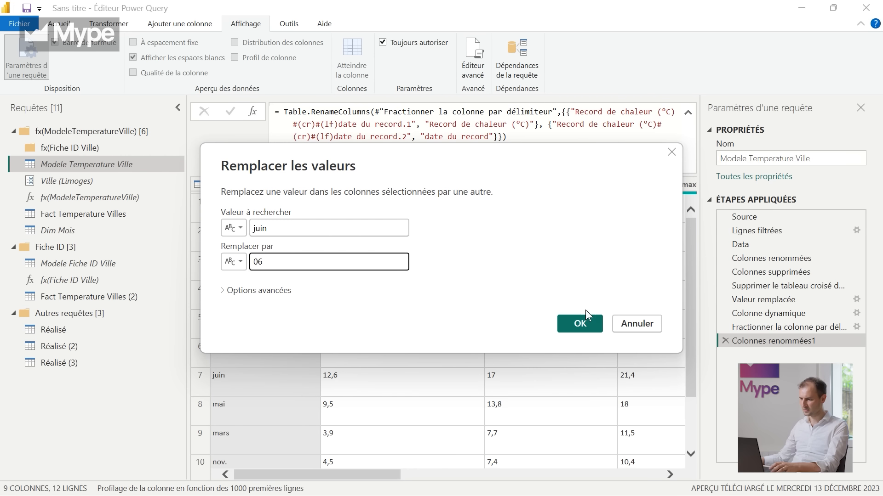
left_click(586, 318)
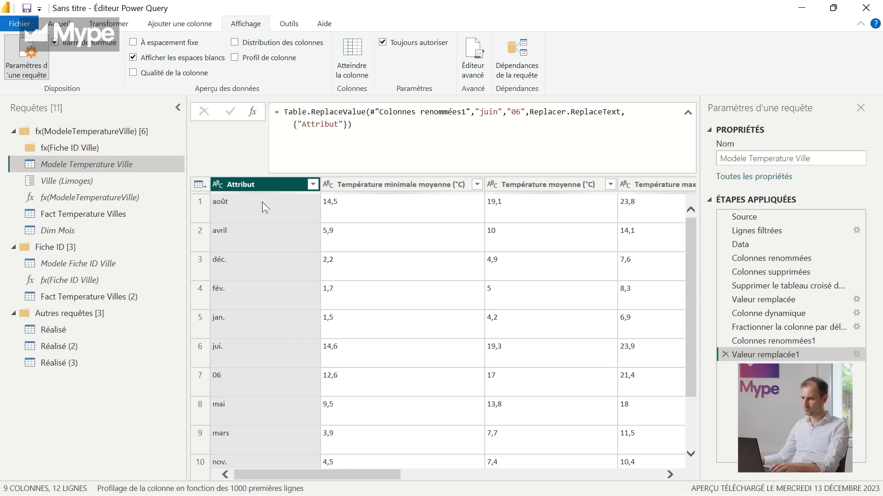
Step: Replace the value mai with 05 in the Attribut column
right_click(252, 189)
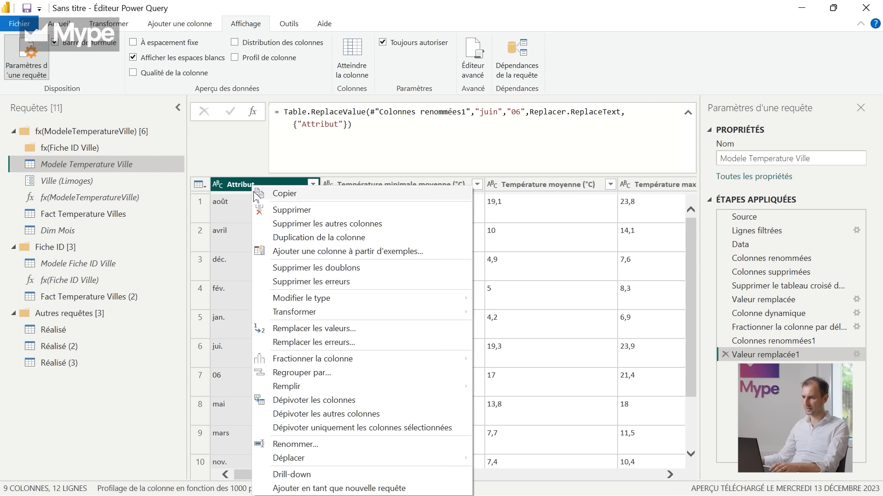
left_click(344, 329)
type("MA")
key("BackSpace")
key("BackSpace")
type("mai")
key("Tab")
key("Tab")
type("05")
left_click(592, 320)
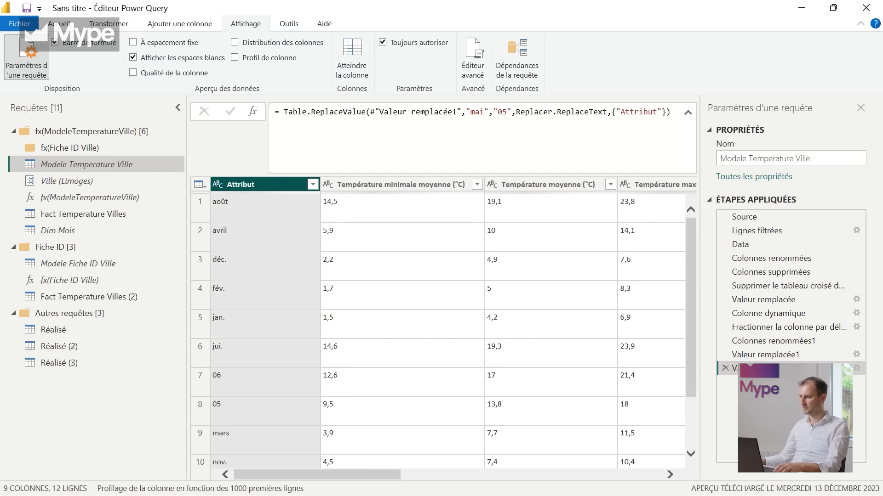
Step: Delete both month value replacement steps from the applied steps of Modele Temperature Ville
left_click(726, 368)
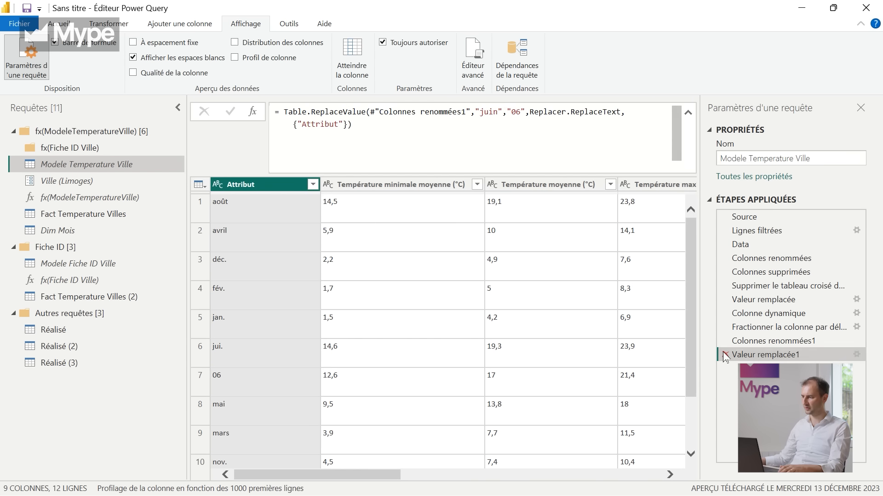
left_click(724, 354)
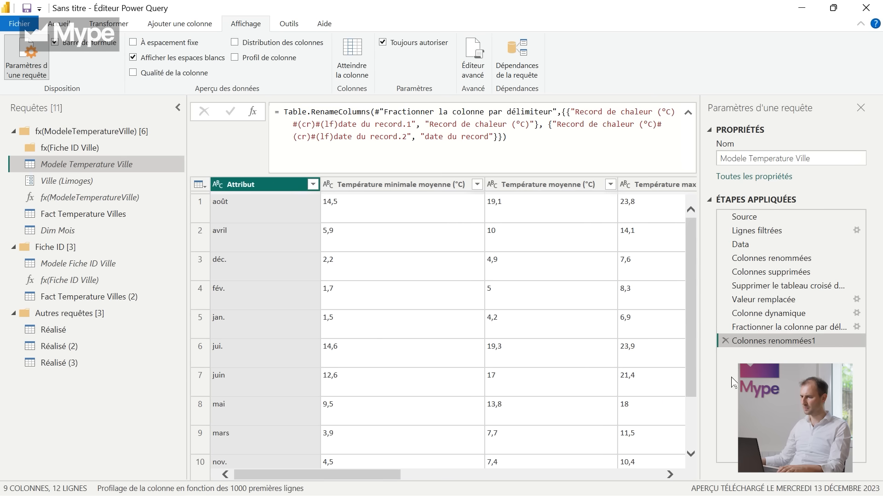
Step: Examine how the Dim Mois query matches each month name to its month number
left_click(45, 233)
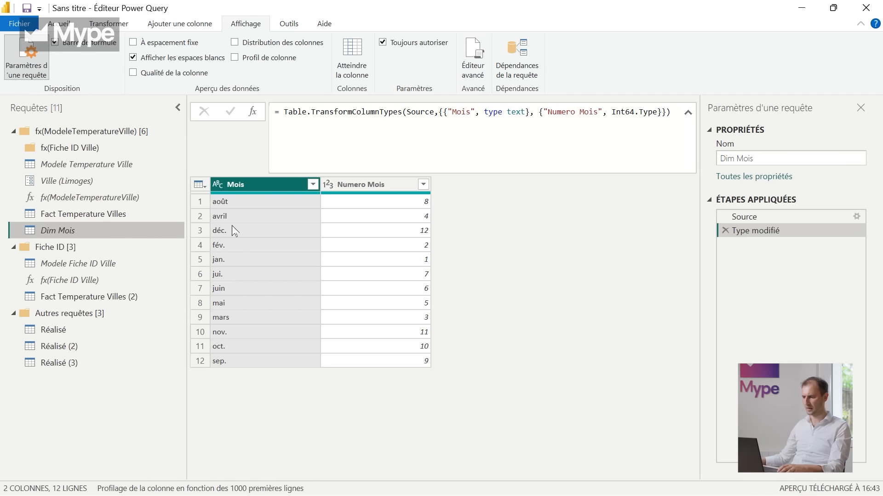
left_click(239, 201)
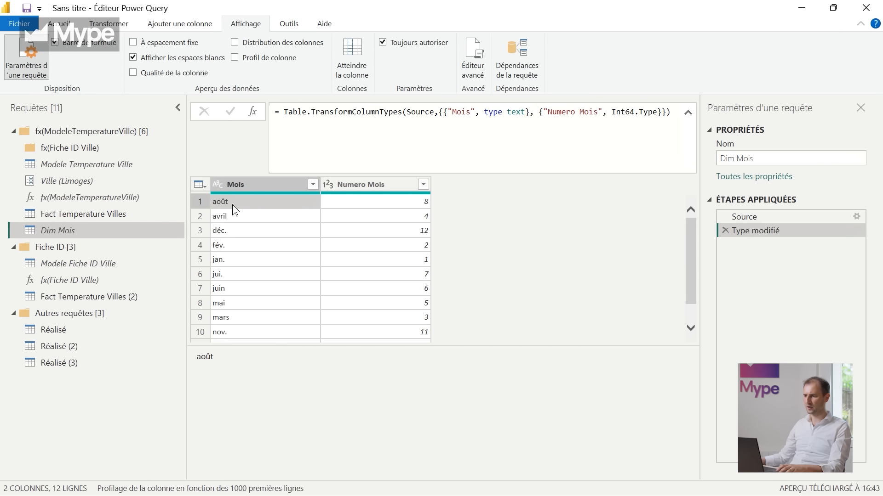
left_click(227, 213)
left_click(397, 216)
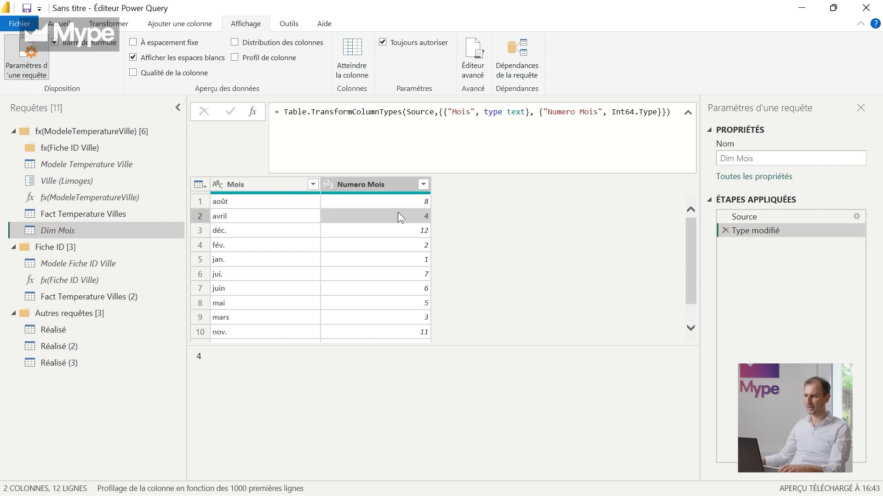
left_click(255, 231)
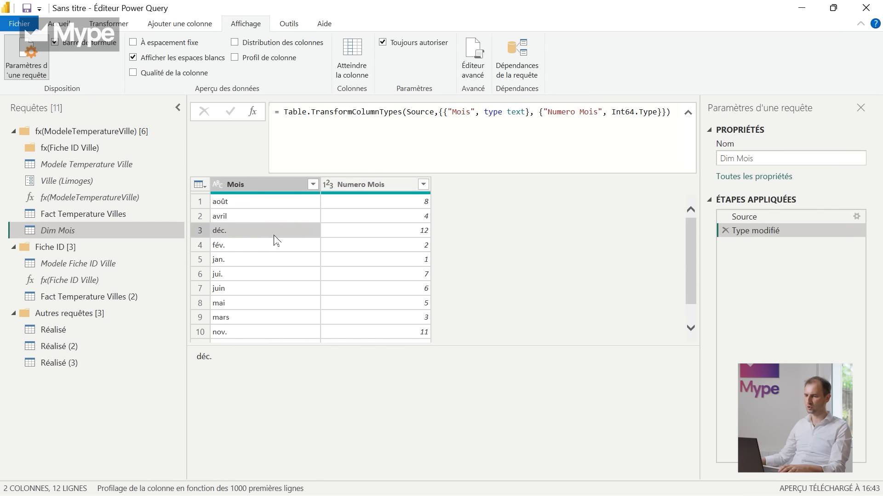
Step: Examine the merge settings of the Croisement avec Dim Mois step in the Fact Temperature Villes query
left_click(124, 212)
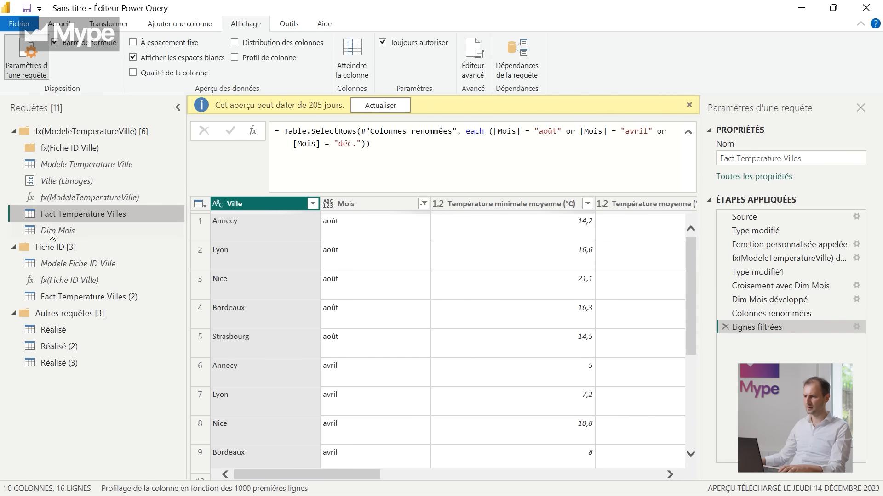
left_click(49, 230)
left_click(54, 220)
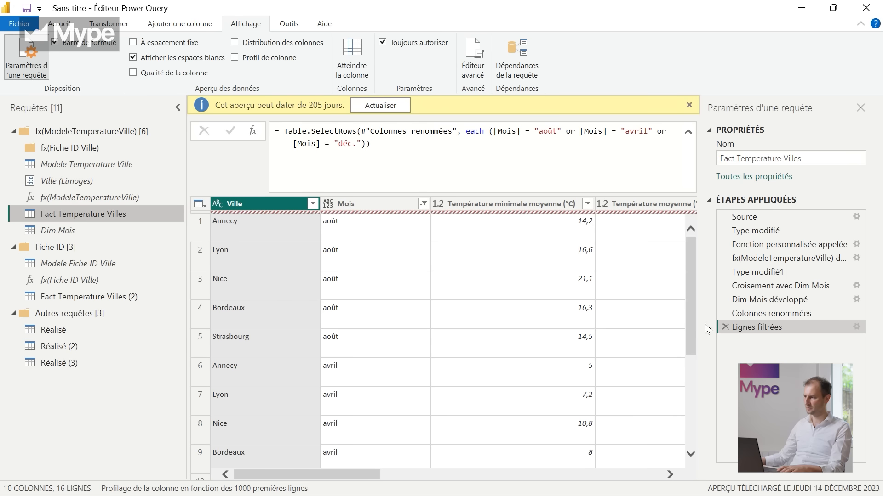
left_click(792, 285)
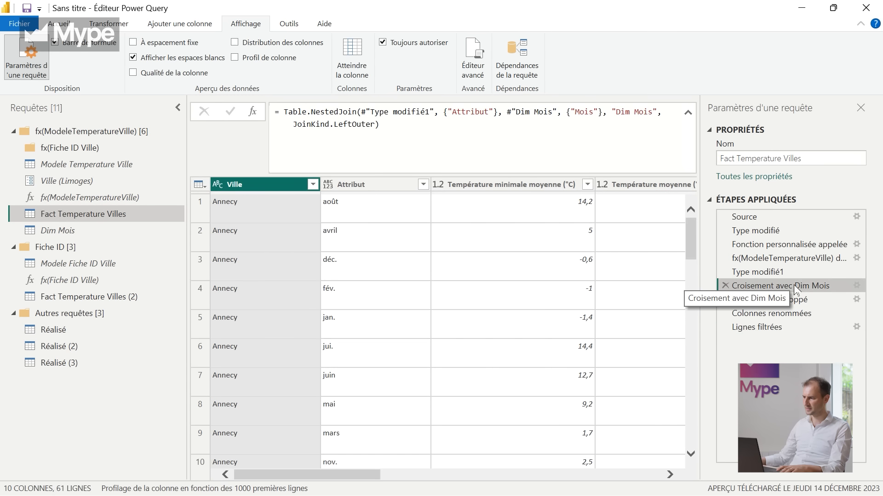
left_click(856, 286)
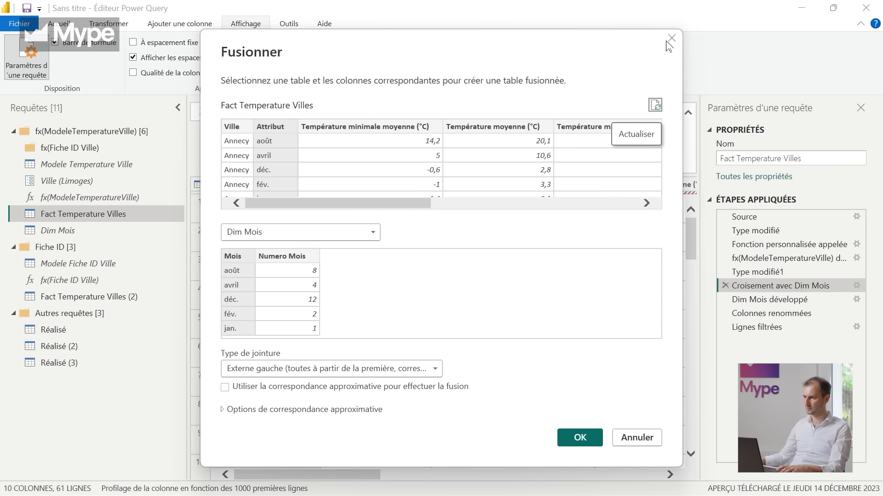
left_click(671, 39)
Step: Examine the Numero Mois column brought in by the Dim Mois développé step
left_click(787, 299)
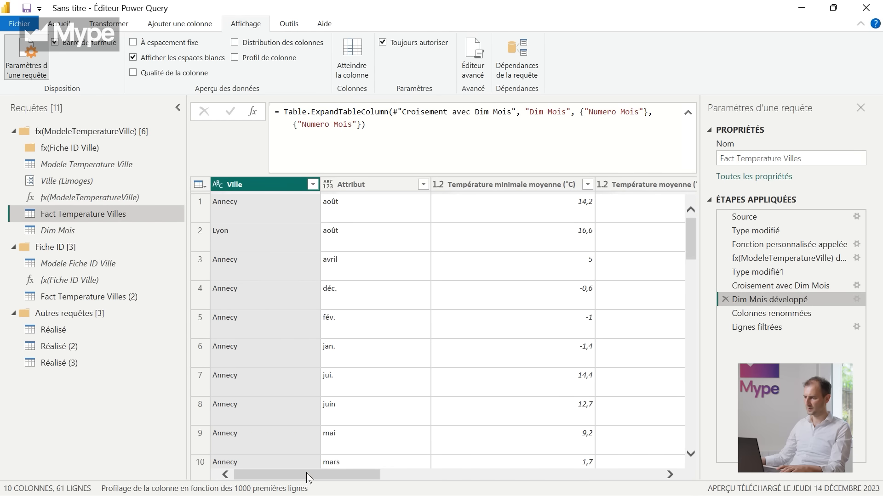
left_click_drag(294, 474, 699, 468)
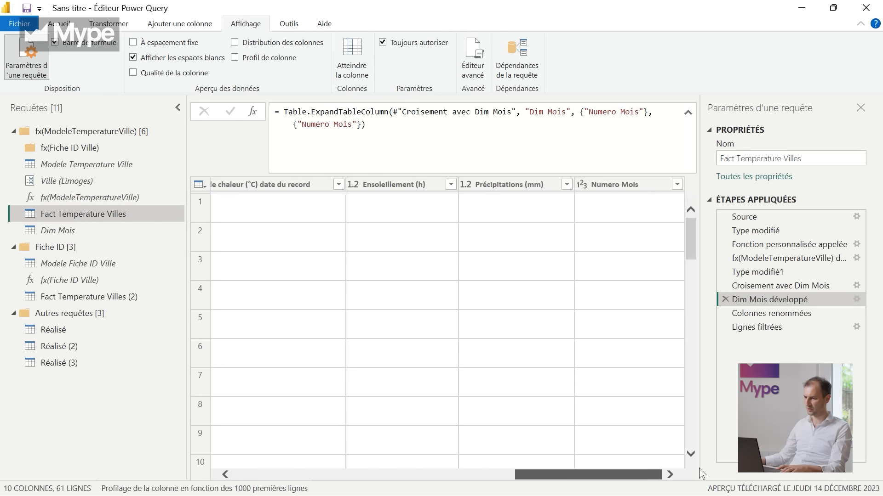
left_click(619, 184)
left_click(643, 213)
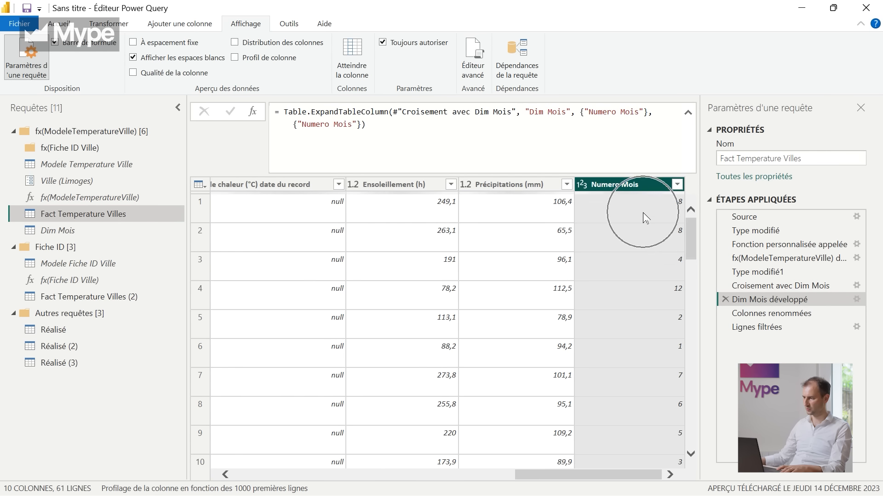
left_click(639, 240)
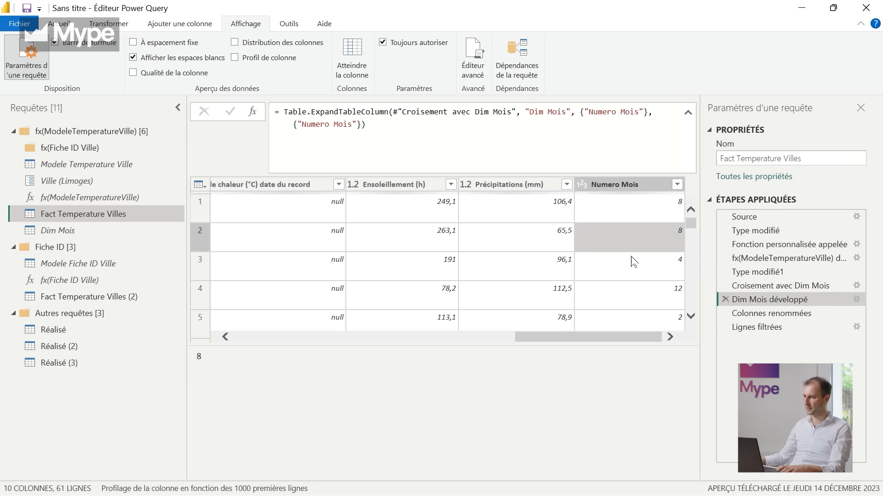
left_click(636, 271)
left_click(634, 301)
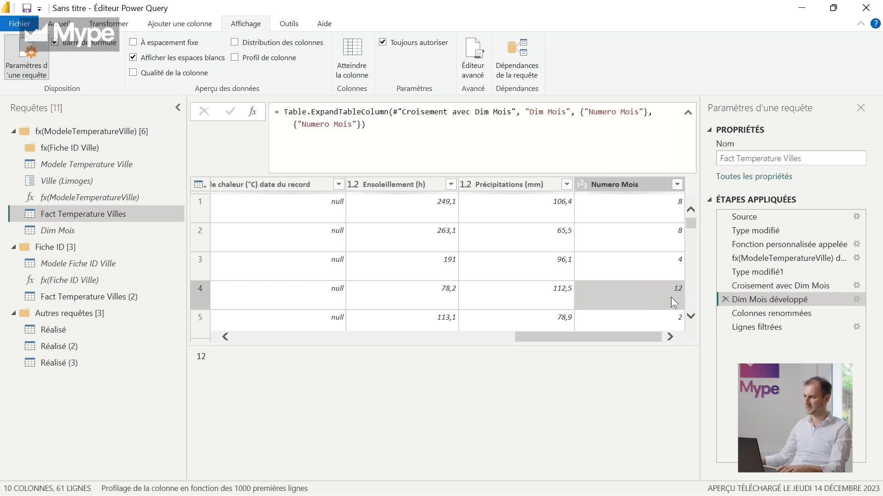
key("ctrl")
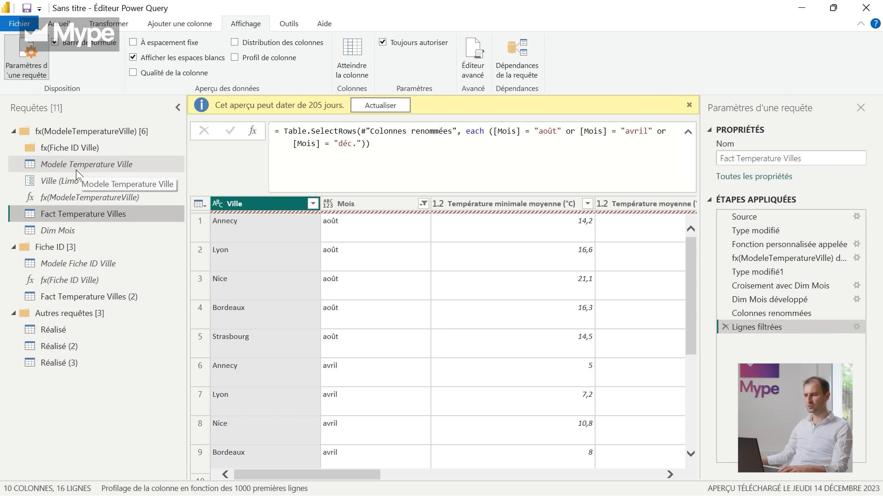
Step: Compare the Modele Temperature Ville, Fact Temperature Villes and Dim Mois queries, ending on the Numero Mois column of Dim Mois
left_click(63, 163)
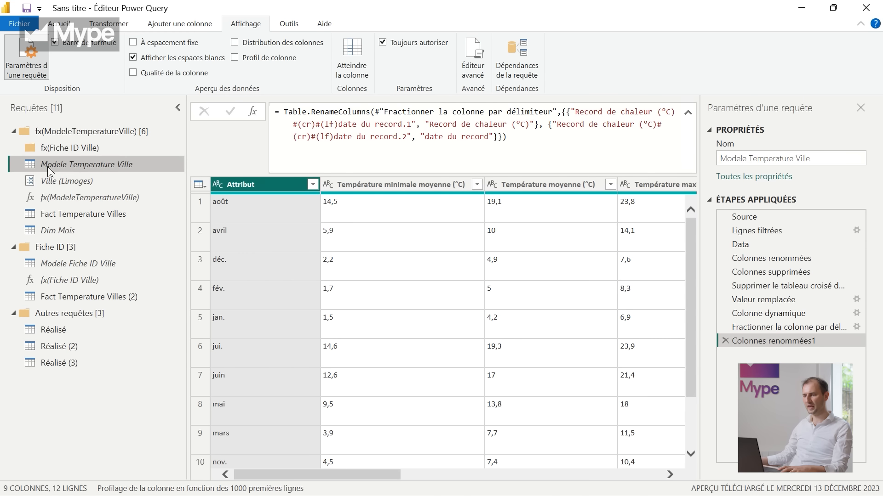
left_click(51, 217)
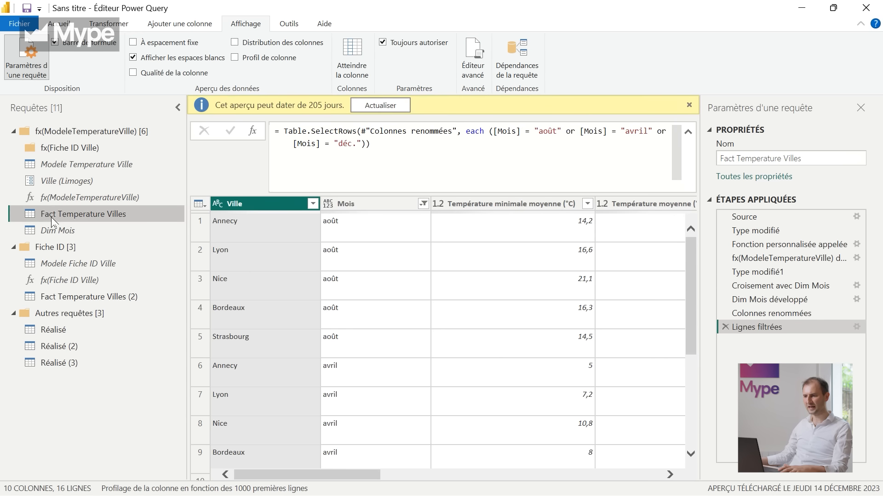
left_click(56, 230)
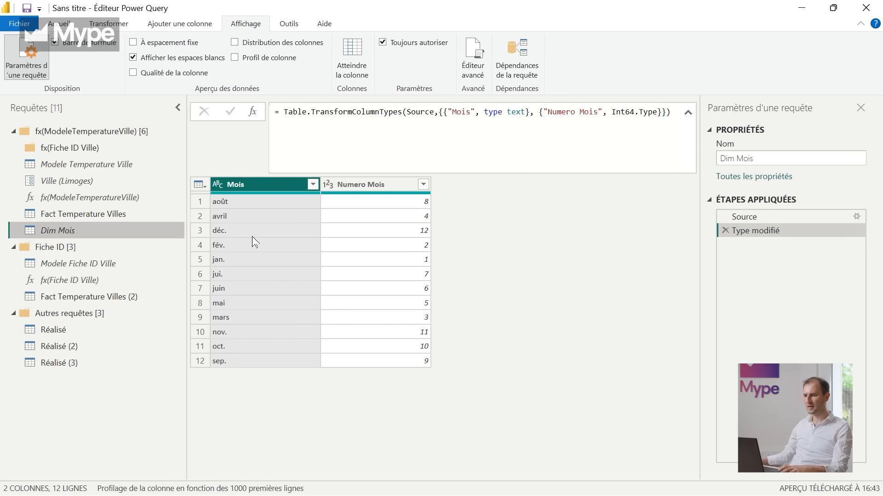
left_click(64, 218)
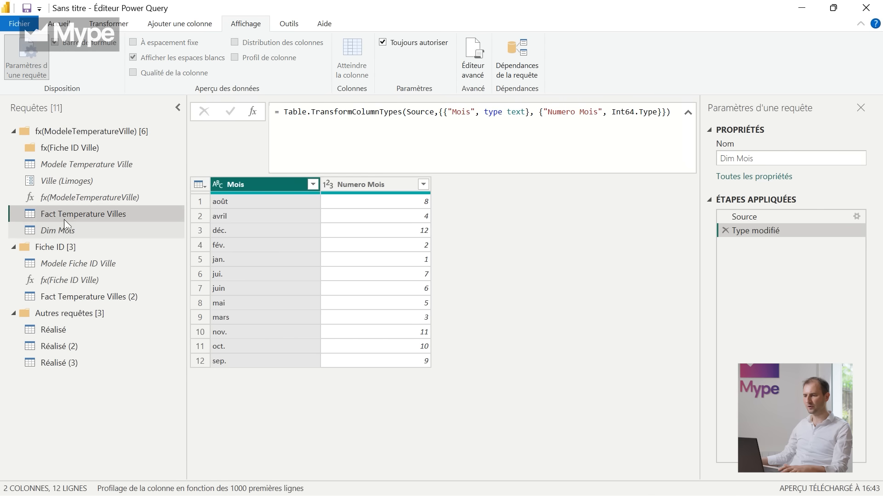
left_click(71, 230)
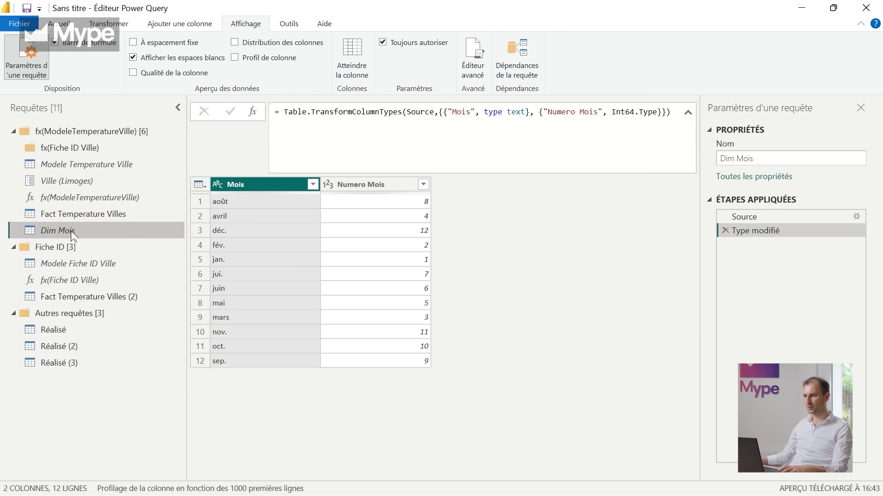
left_click(359, 183)
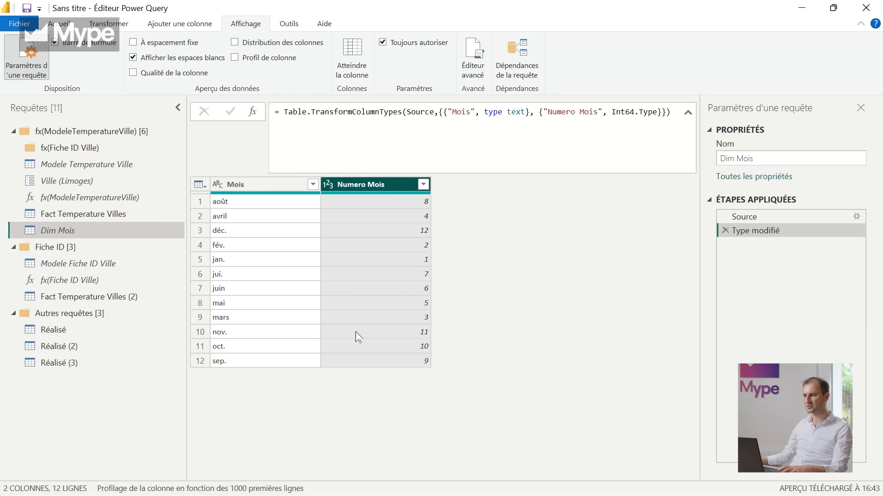
Step: View the Numero Mois column in the final filtered step of Fact Temperature Villes
left_click(46, 217)
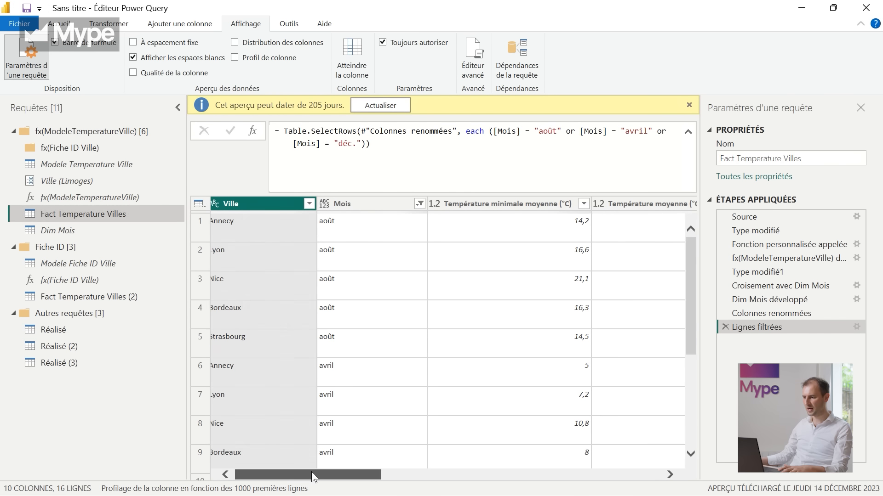
left_click_drag(310, 474, 592, 474)
left_click(617, 201)
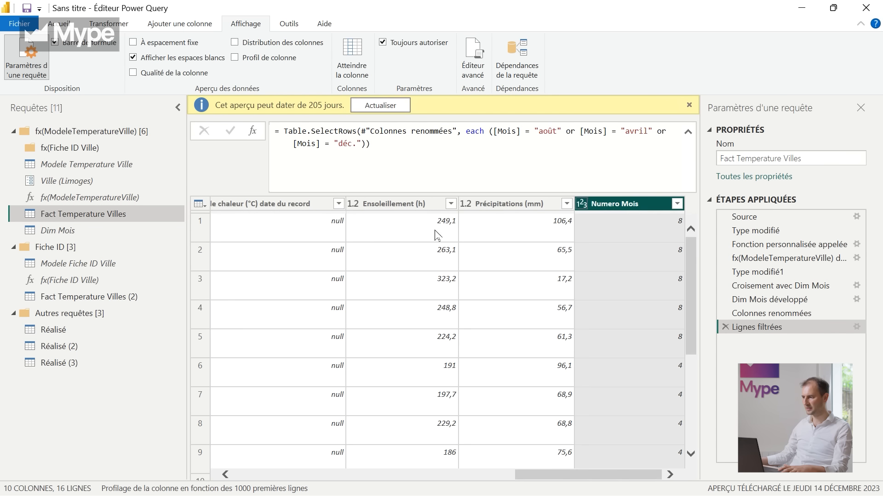
Step: Try to delete the Dim Mois query
left_click(55, 228)
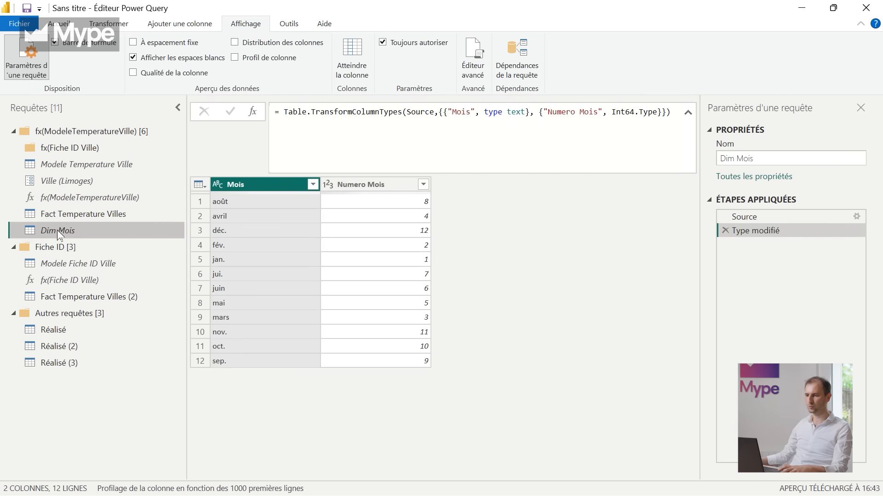
right_click(57, 230)
left_click(88, 267)
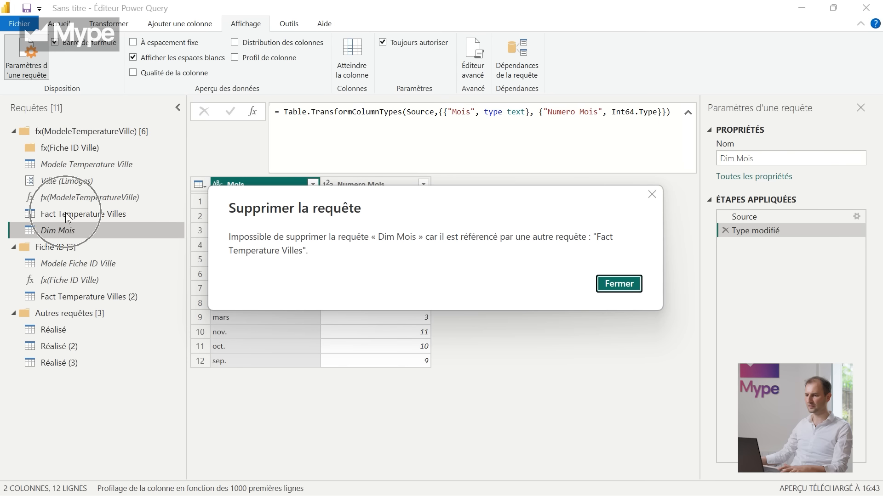
Step: Dismiss the deletion notice and check the load options of the Dim Mois query
left_click(651, 195)
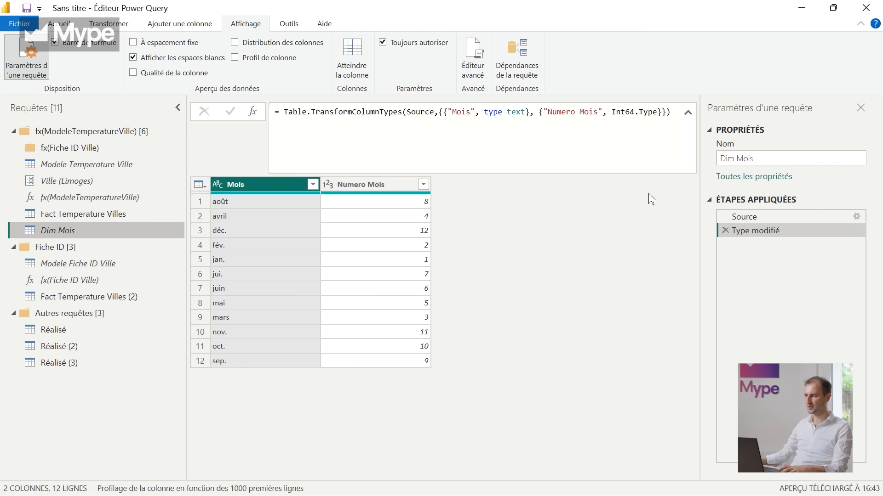
right_click(62, 230)
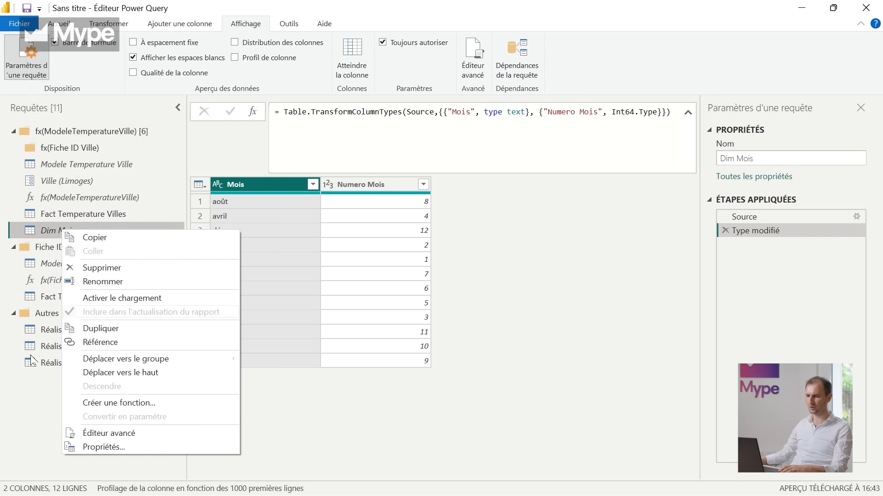
left_click(26, 396)
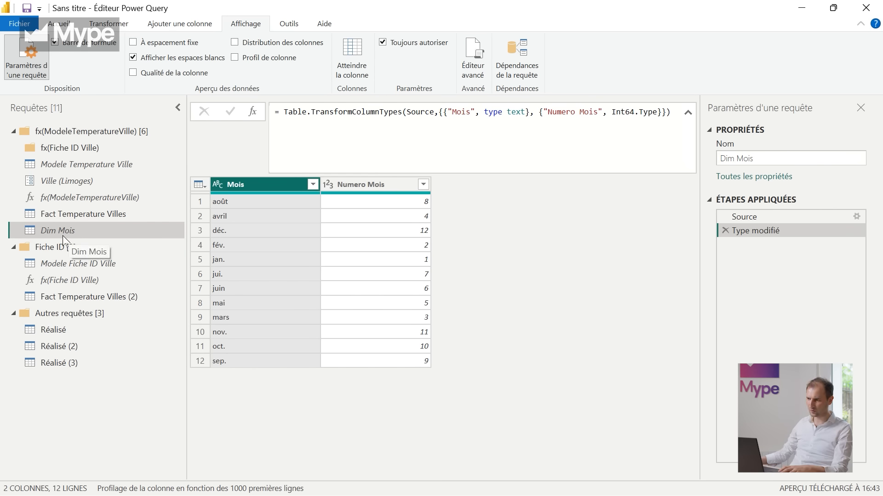
Step: Open the query dependencies diagram, maximize it and examine the Dim Mois node's load status and links
left_click(520, 59)
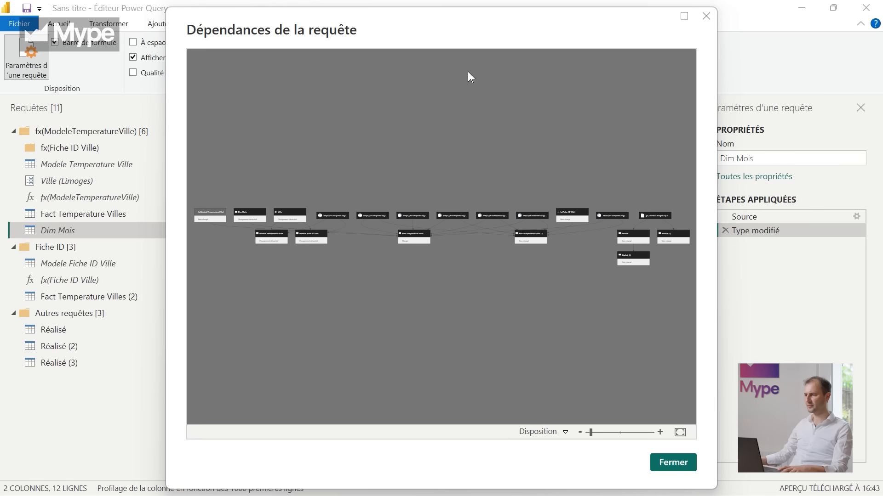
scroll(245, 222, "up", 5)
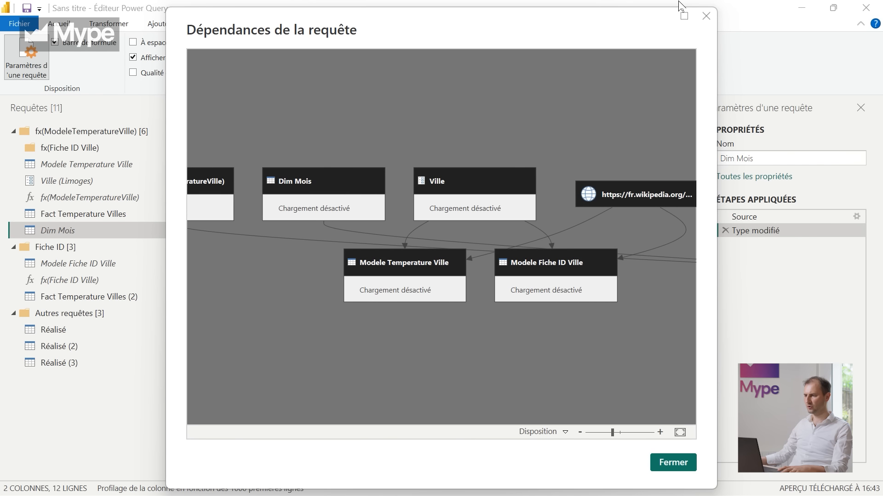
left_click(683, 16)
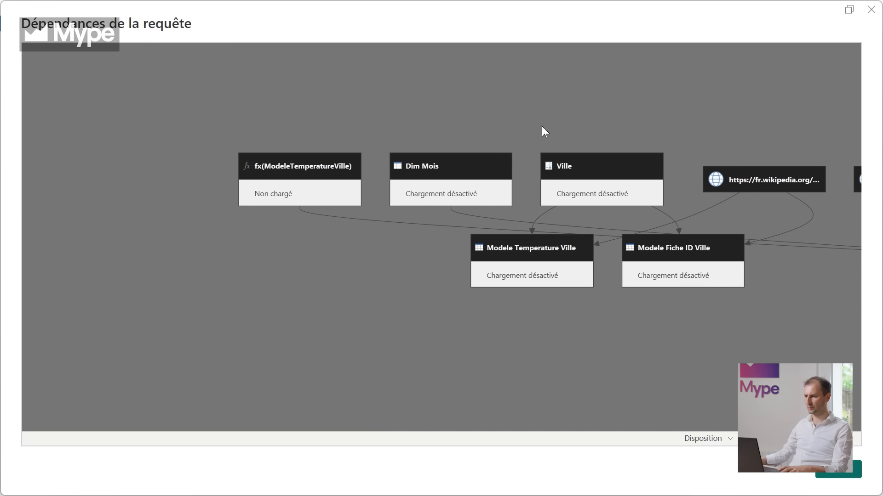
scroll(455, 193, "up", 3)
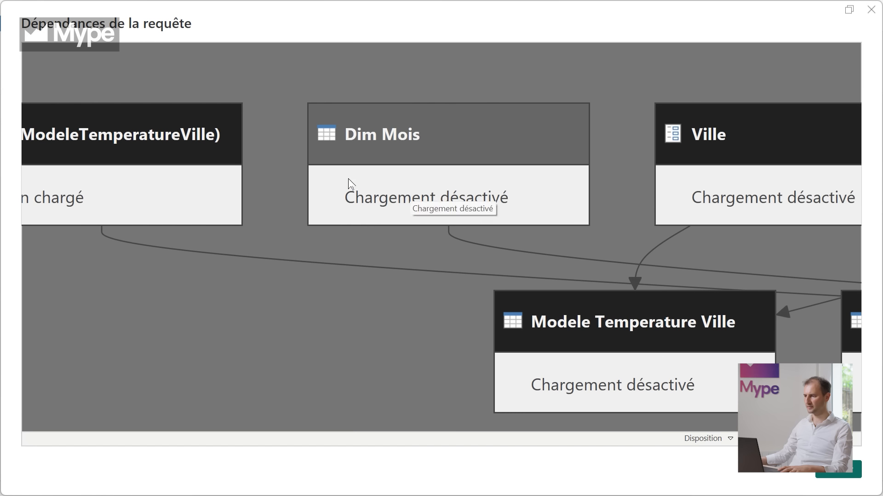
left_click(457, 202)
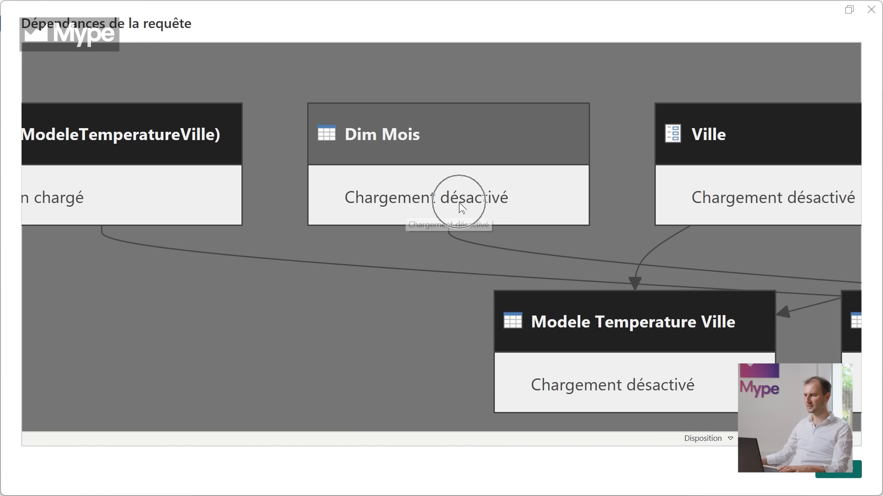